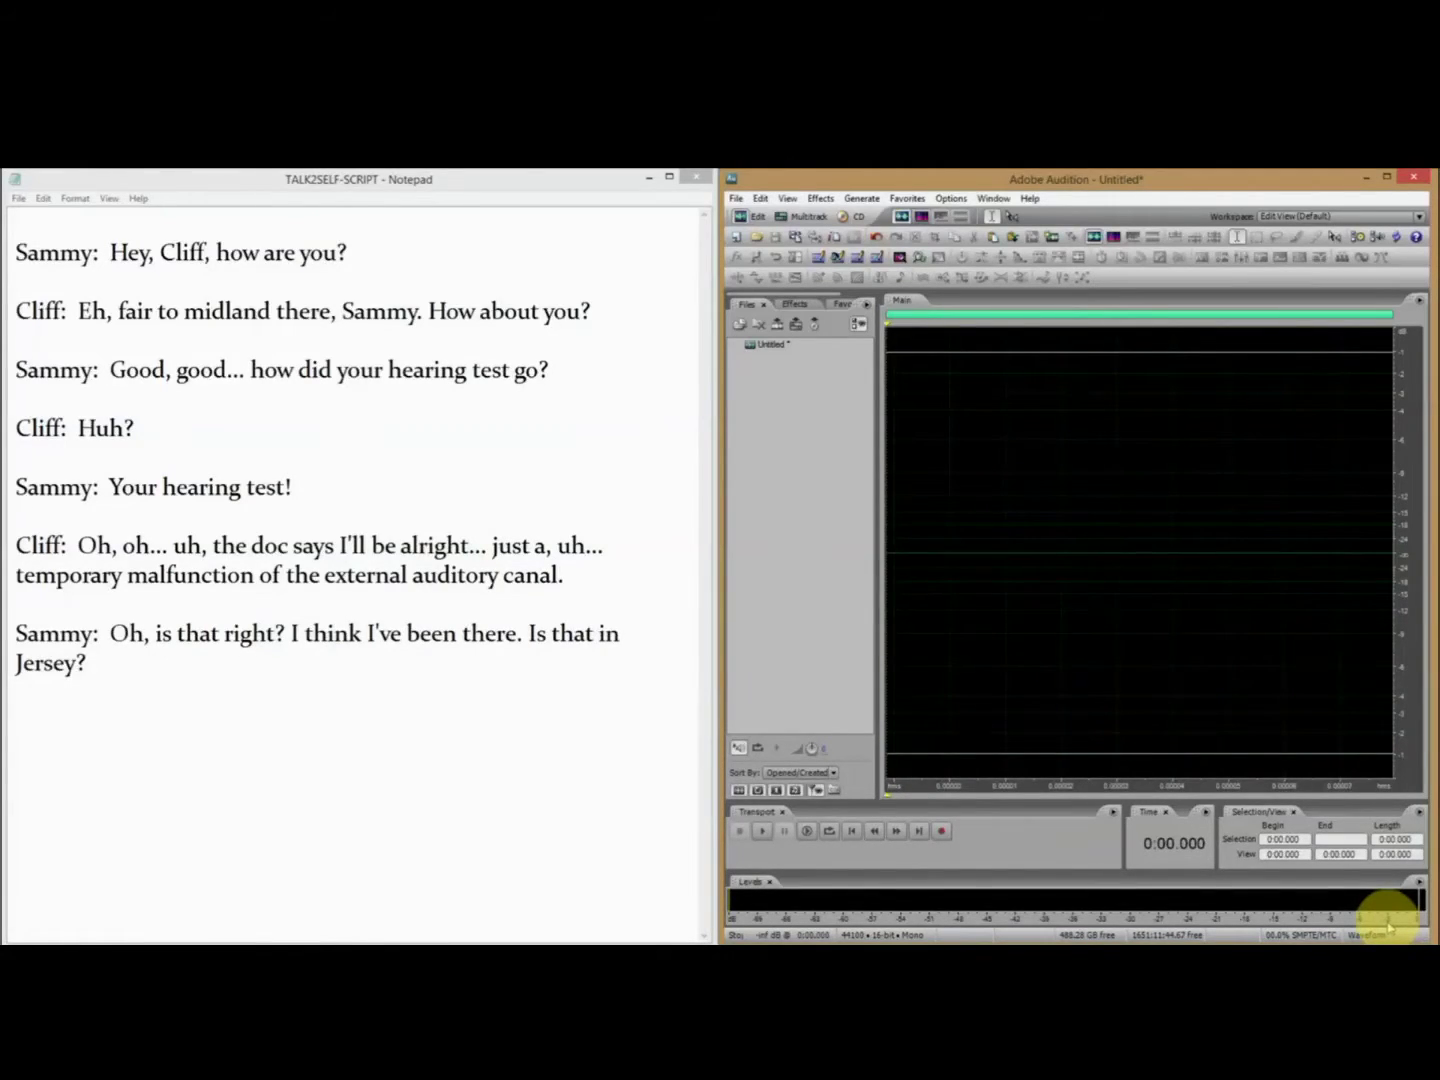
Record Sammy's lines and save the take as Sammy.mp3
click(1125, 550)
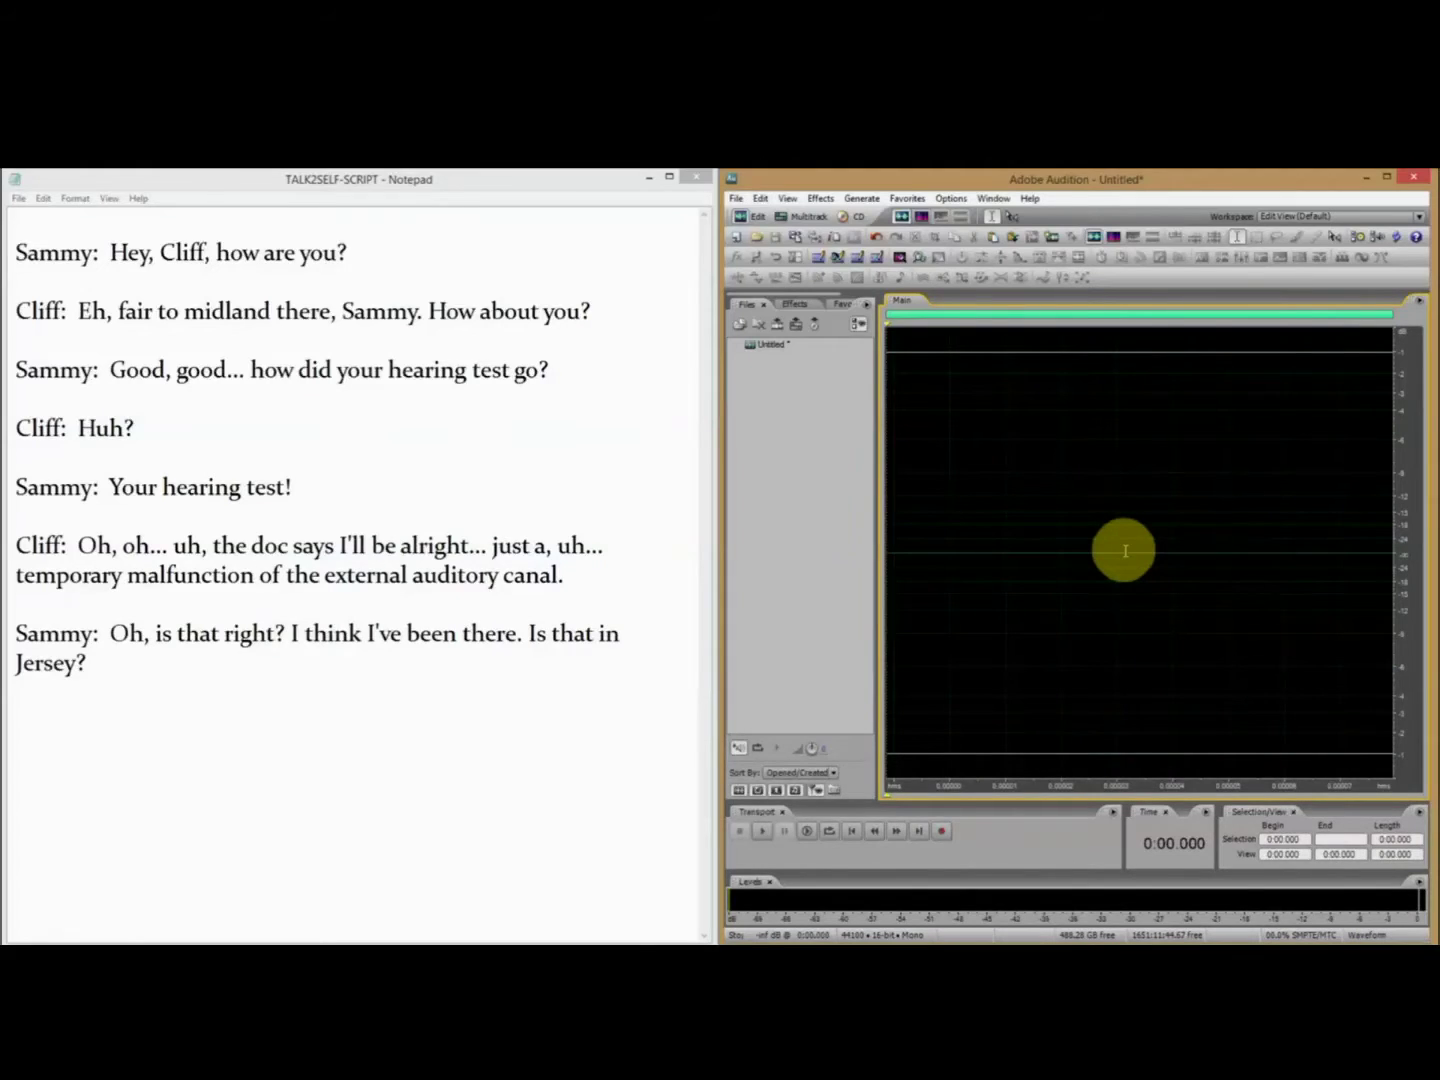
click(941, 832)
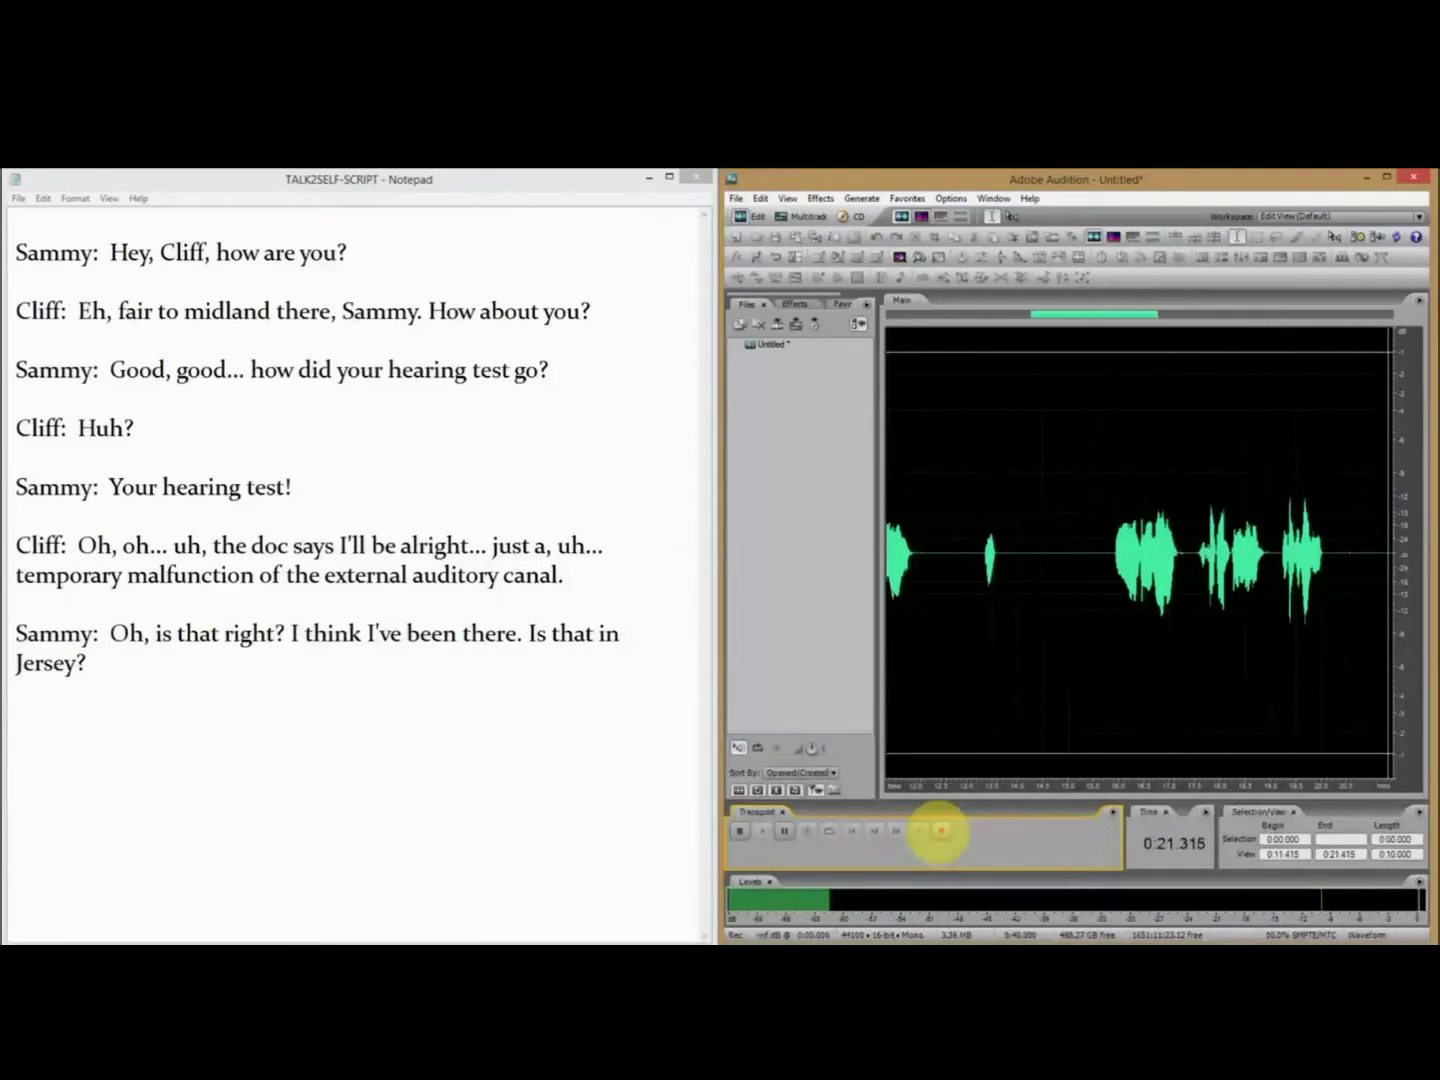
click(741, 831)
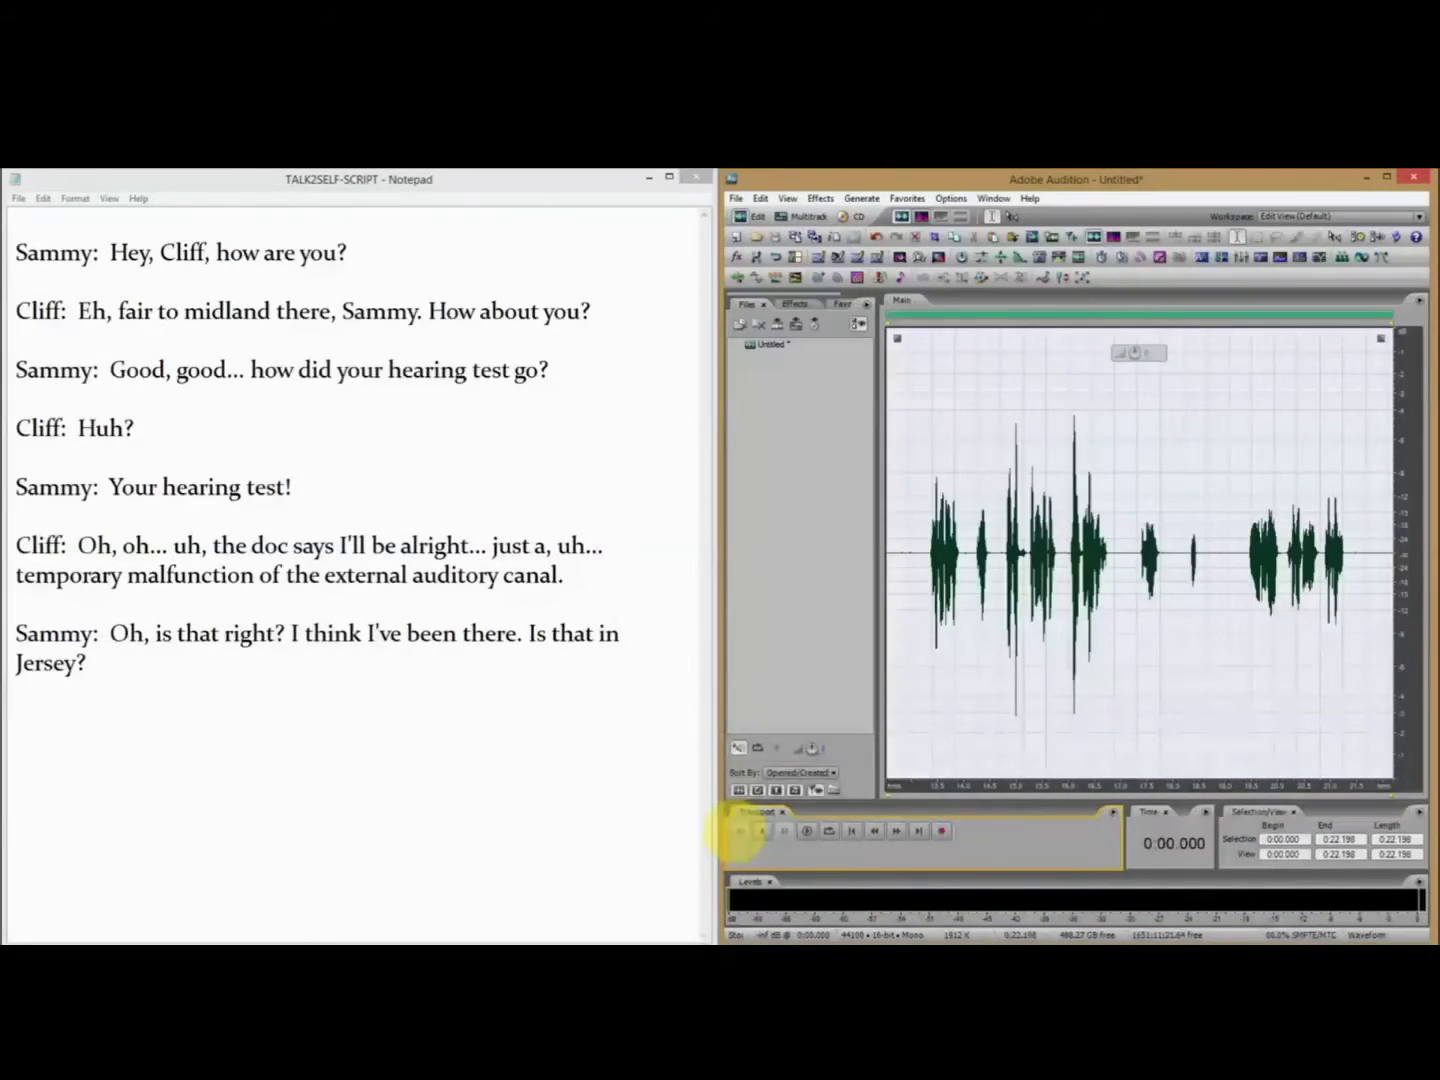
key(ctrl+s)
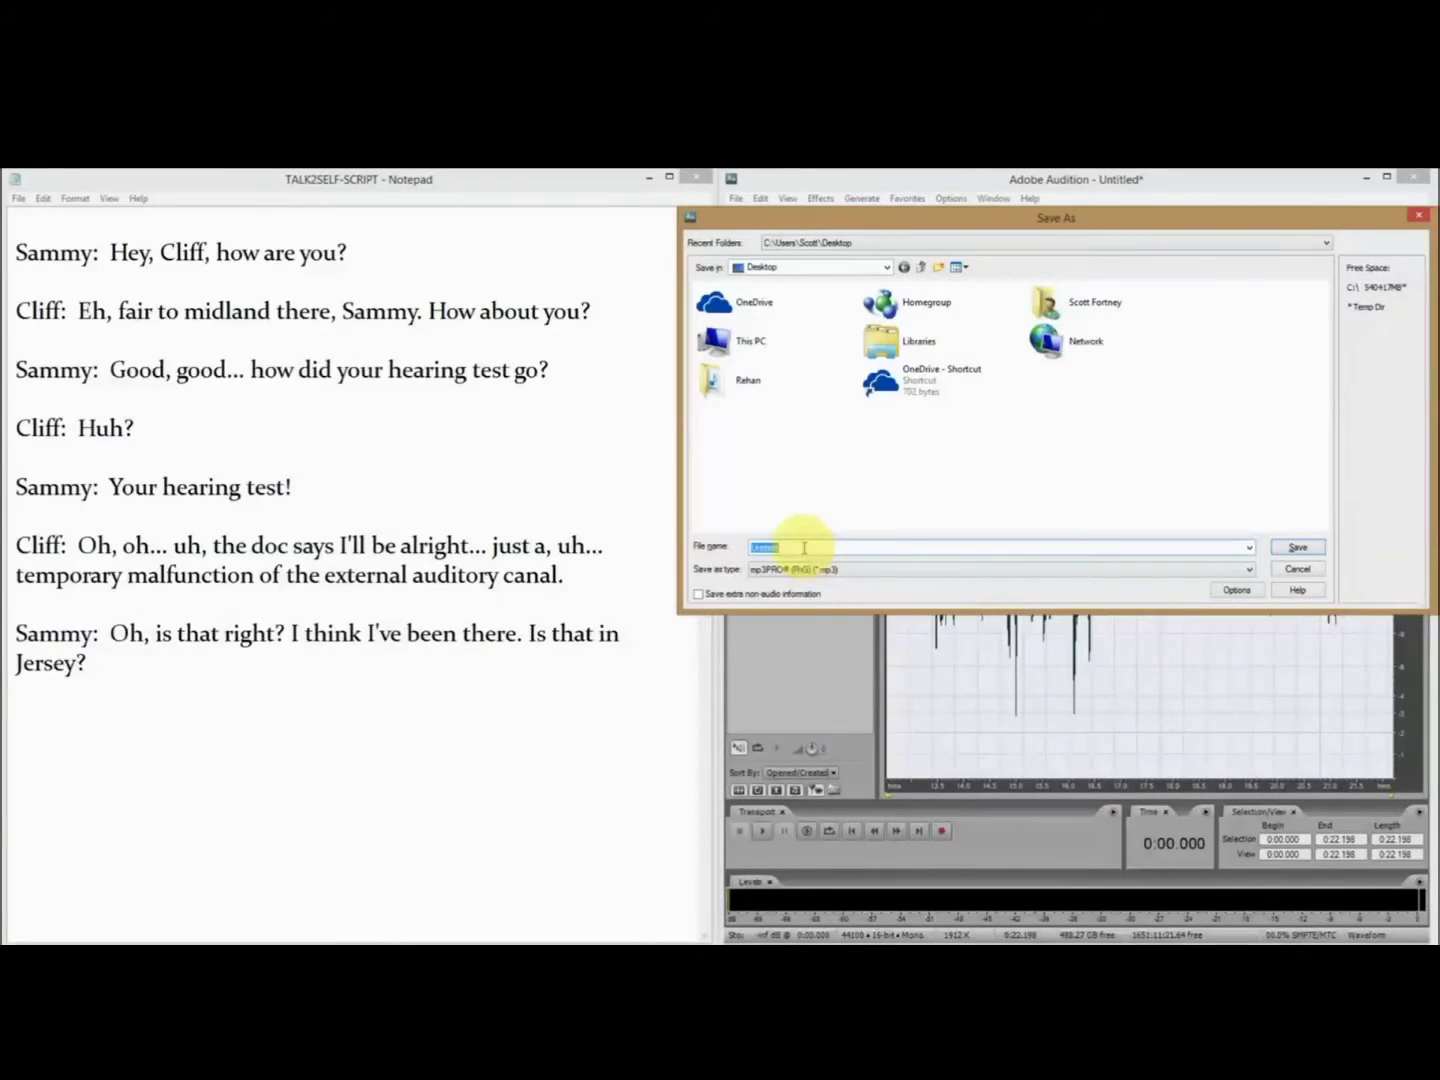
text(Sammy)
key(Return)
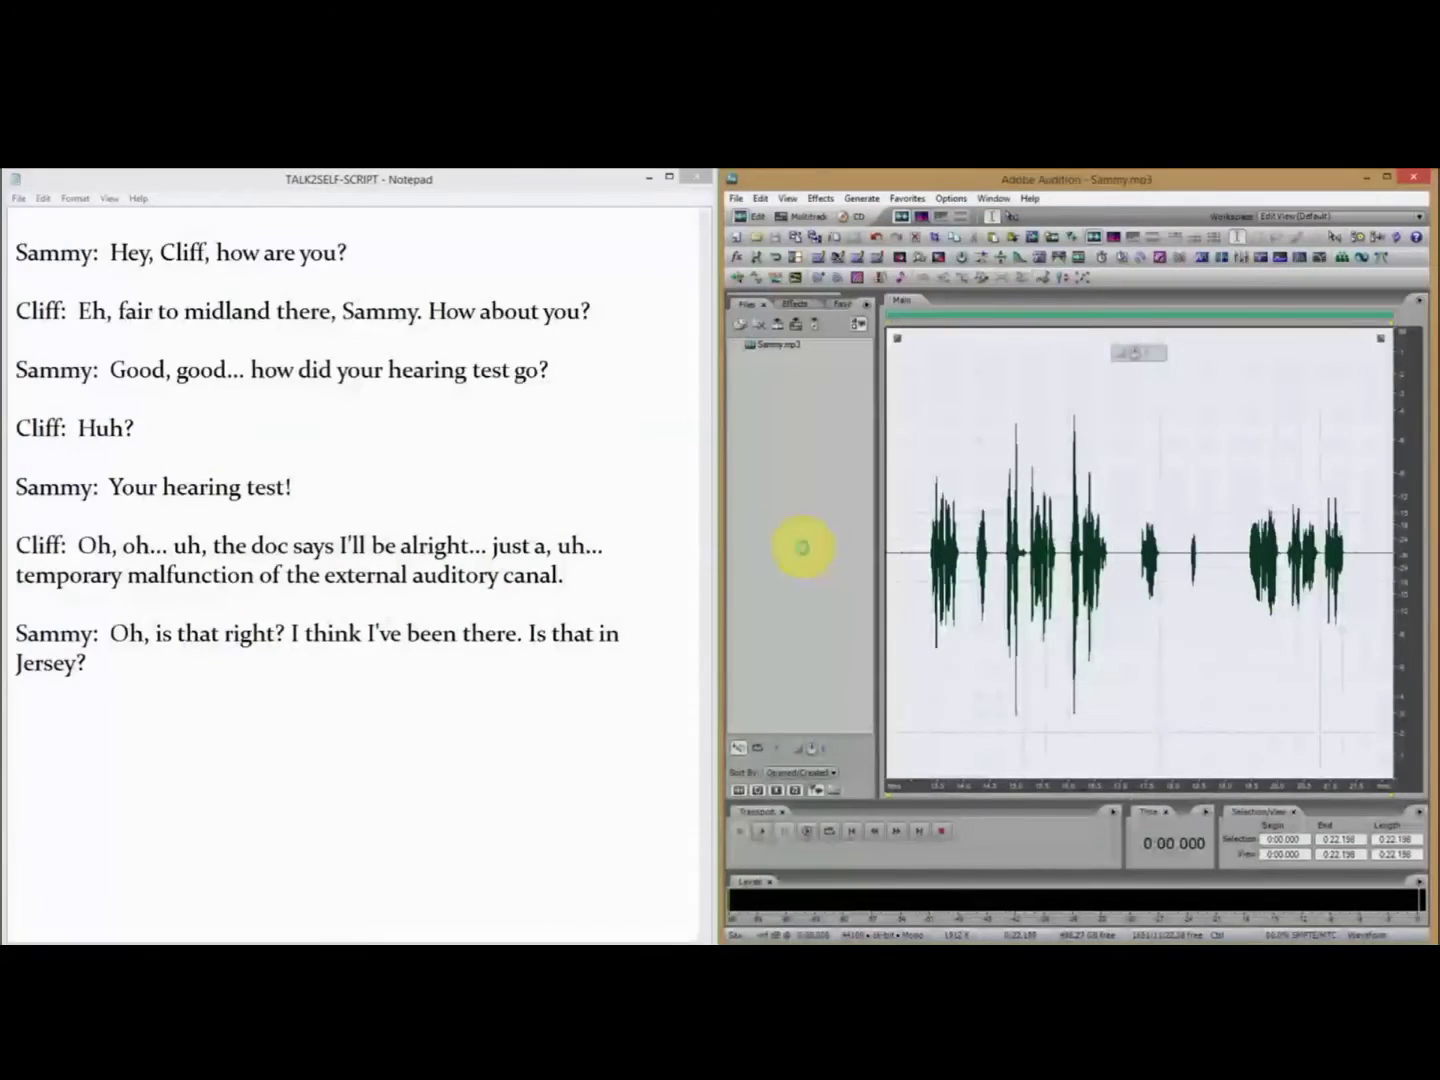
Create a new empty waveform and begin recording Cliff's lines into it
key(ctrl+n)
key(Return)
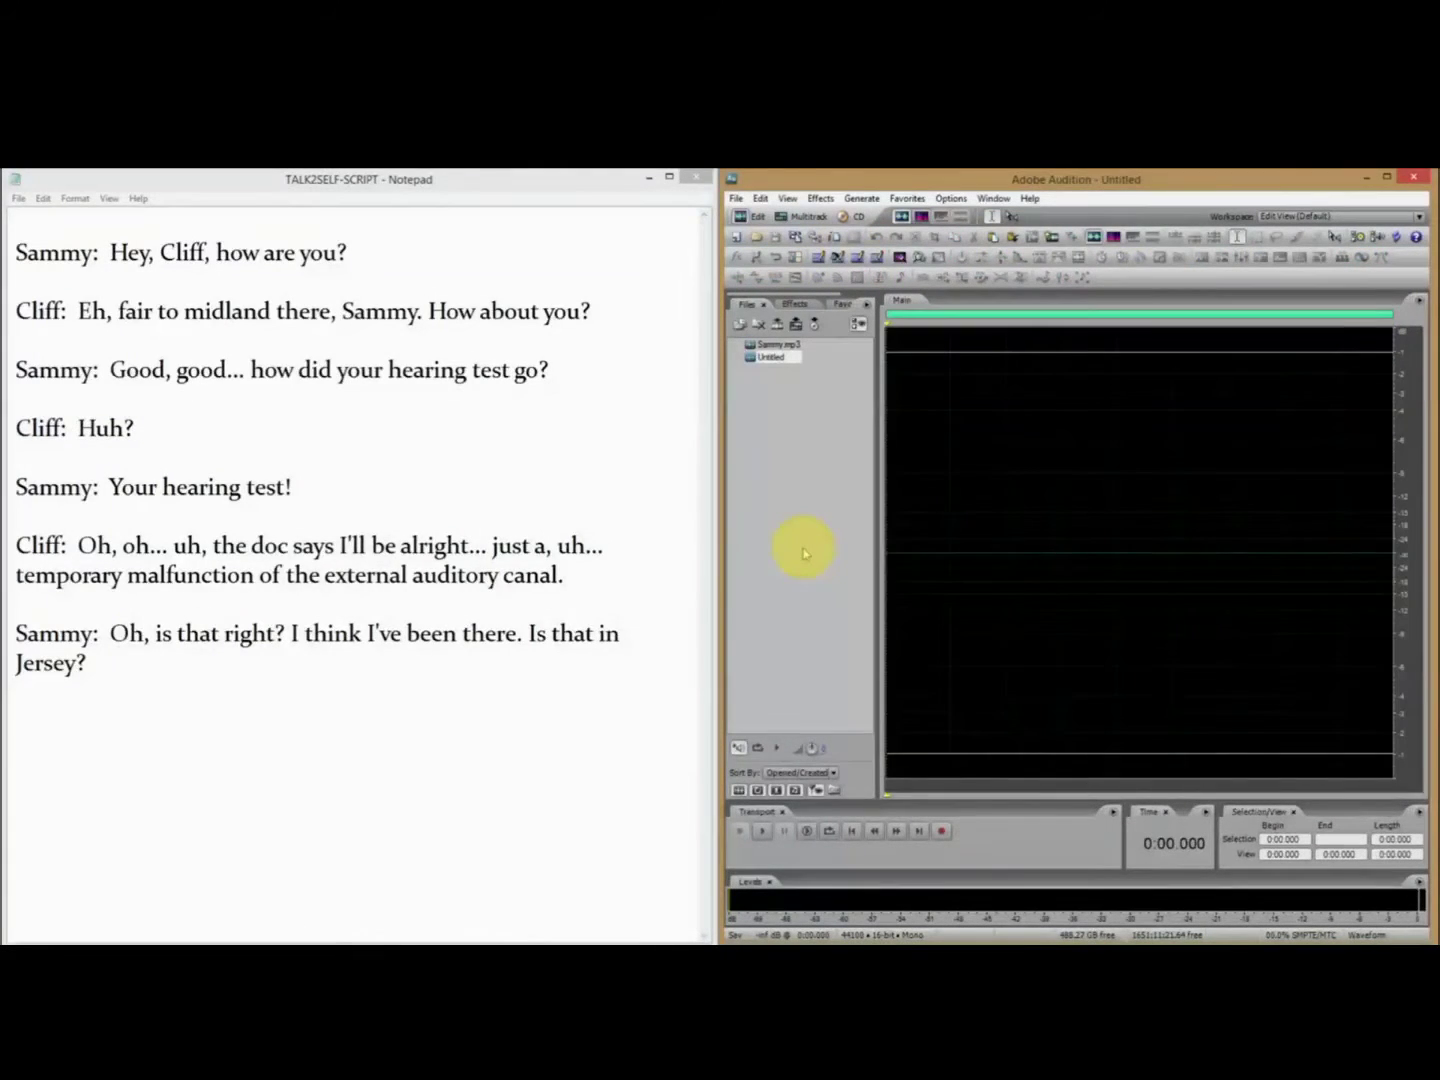
key(ctrl+space)
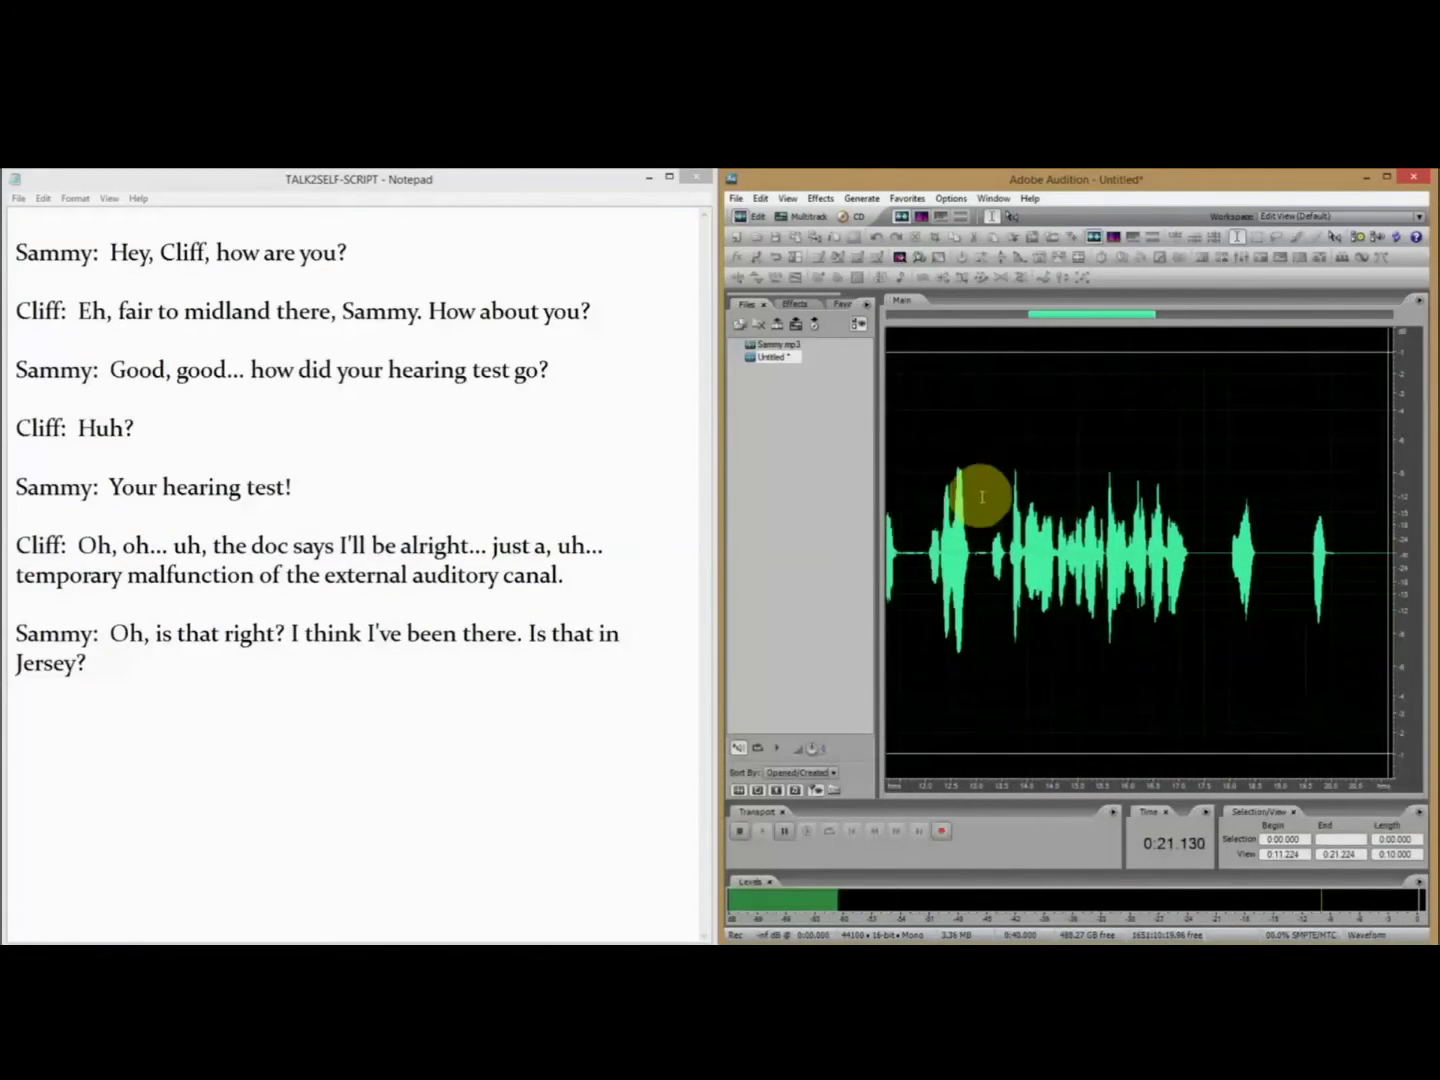
Stop Cliff's recording and save the take as cliff.mp3
key(space)
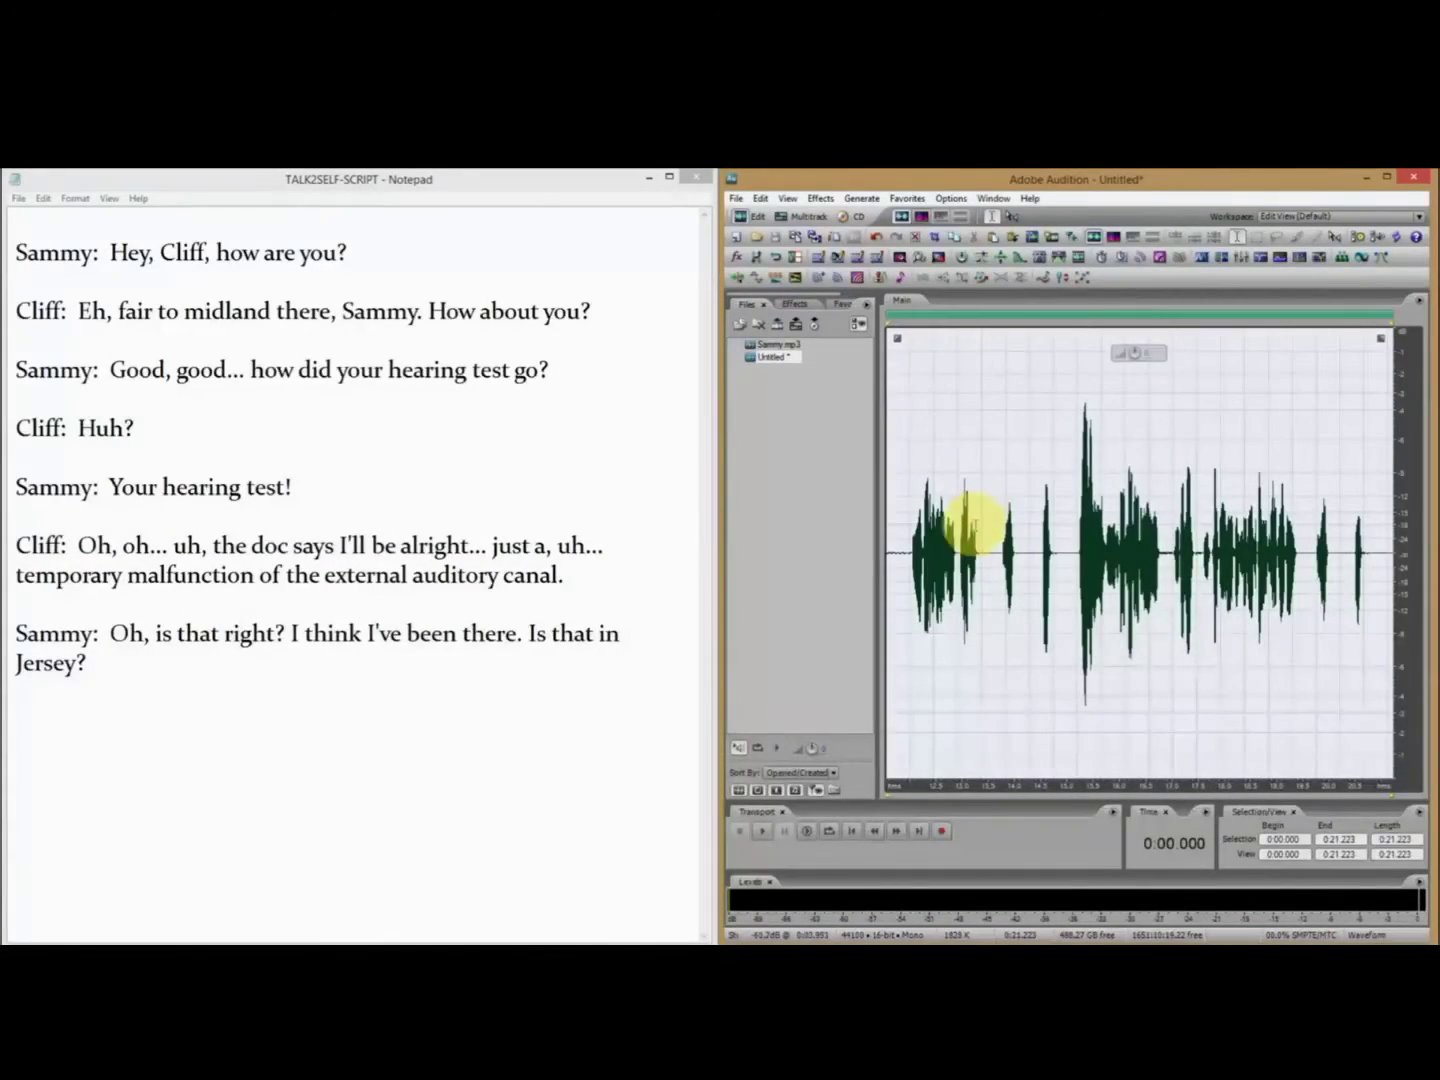
key(ctrl+s)
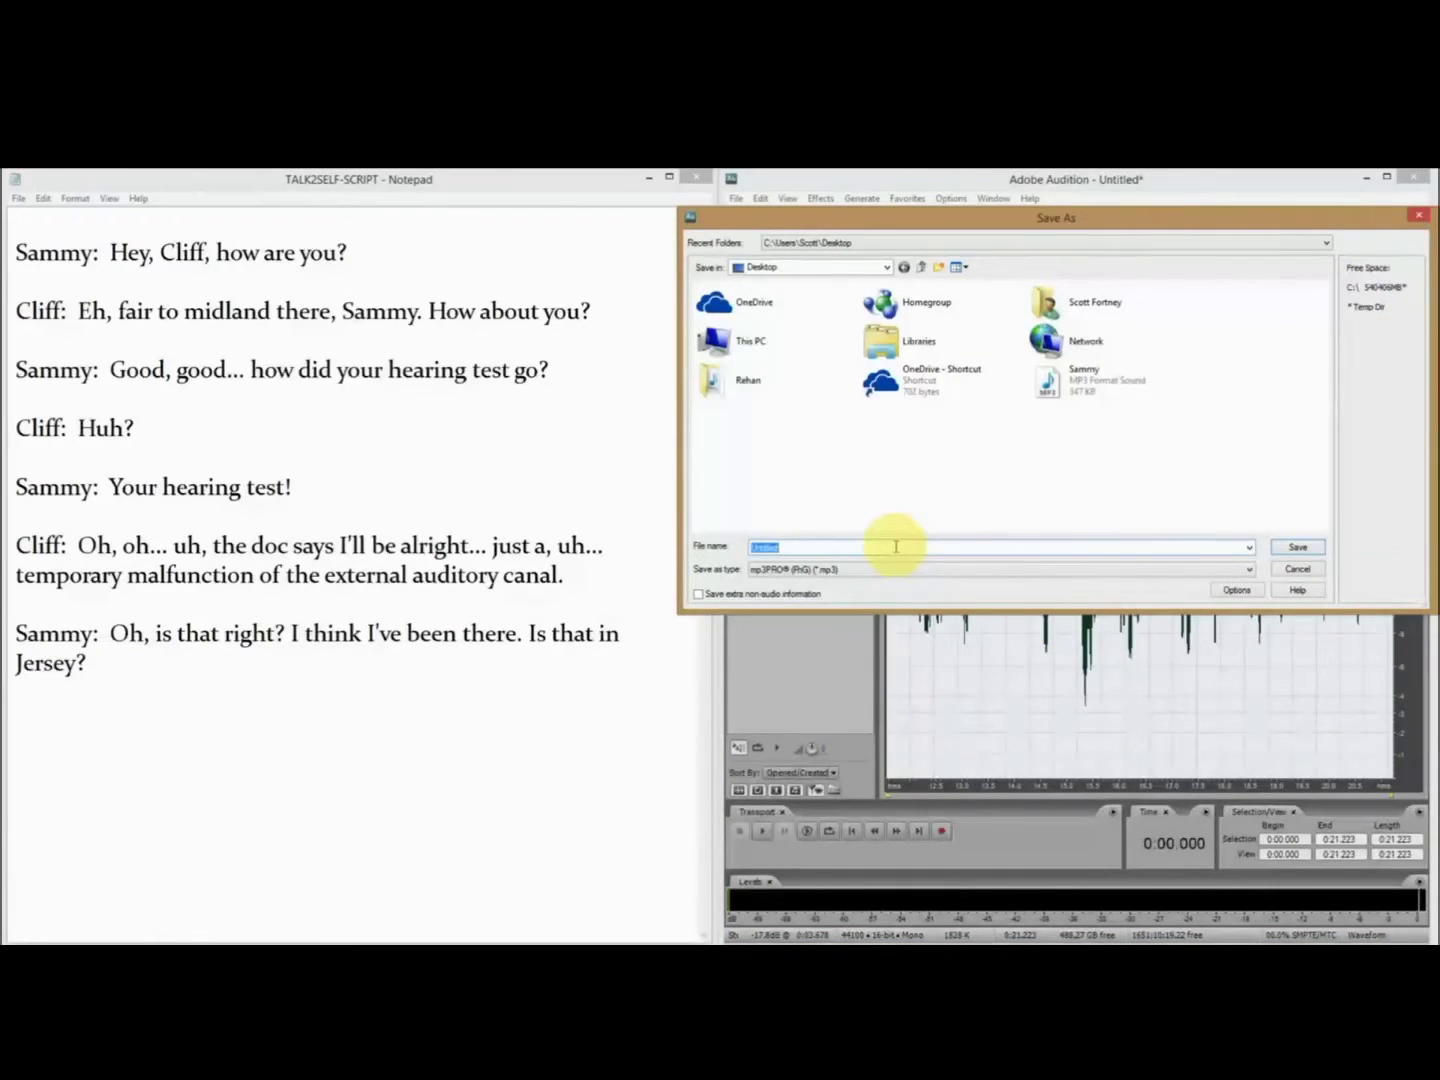
text(cliff)
key(Return)
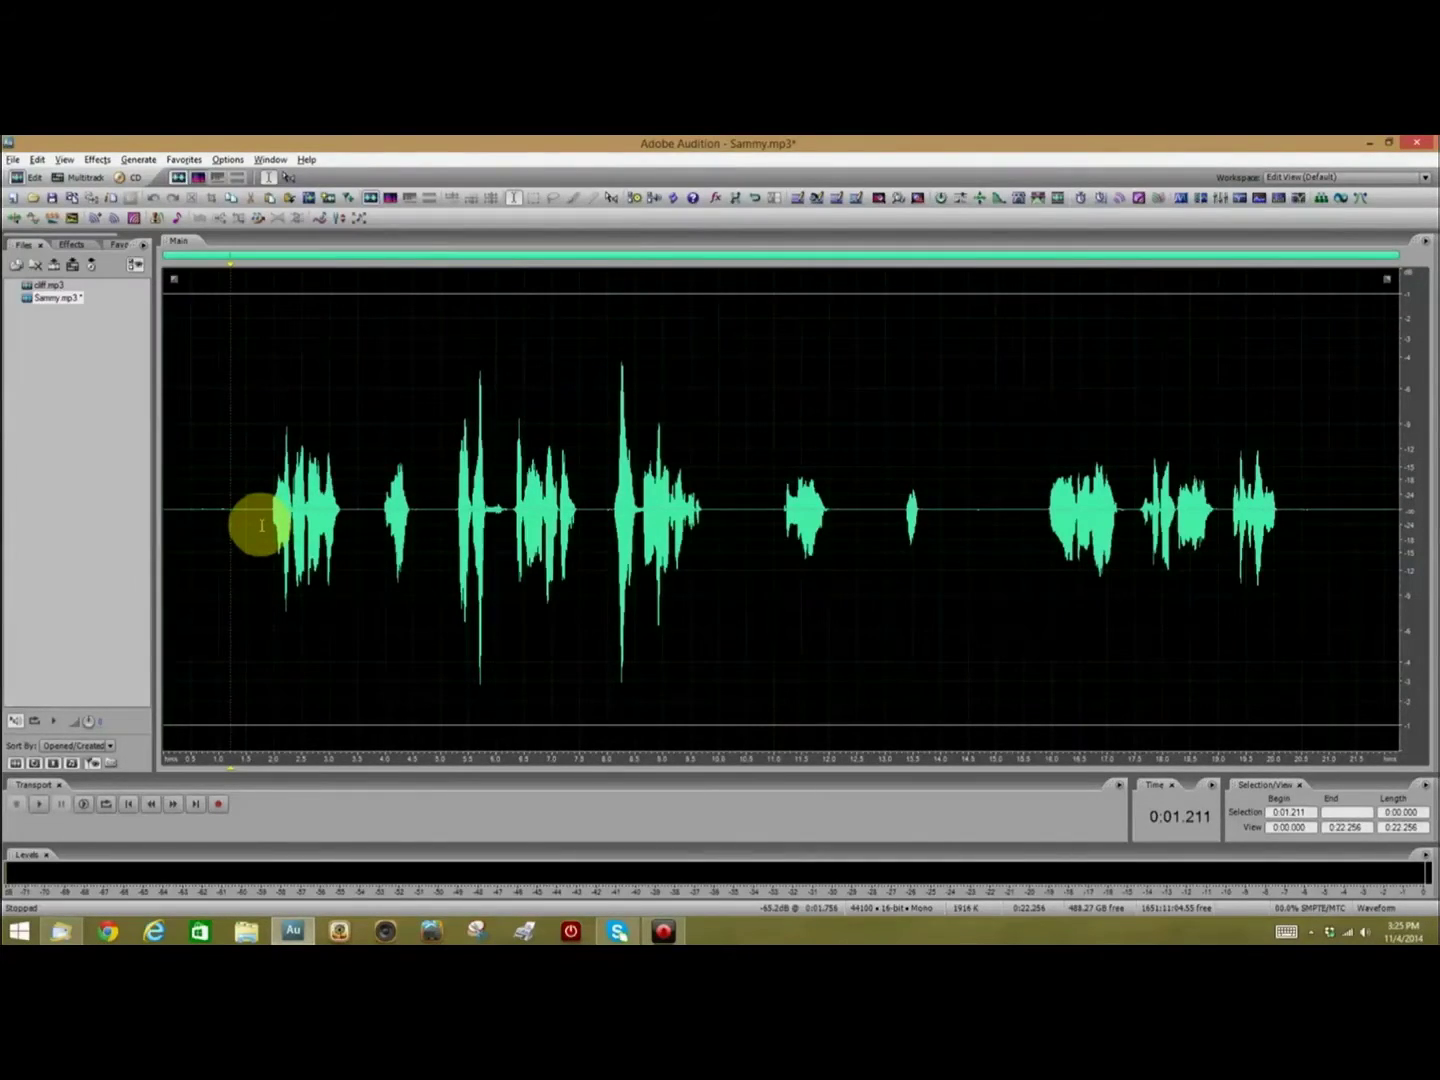
Select Sammy's spoken phrases as ranges, then expand Sammy.mp3 to list its markers
drag(267, 511, 352, 570)
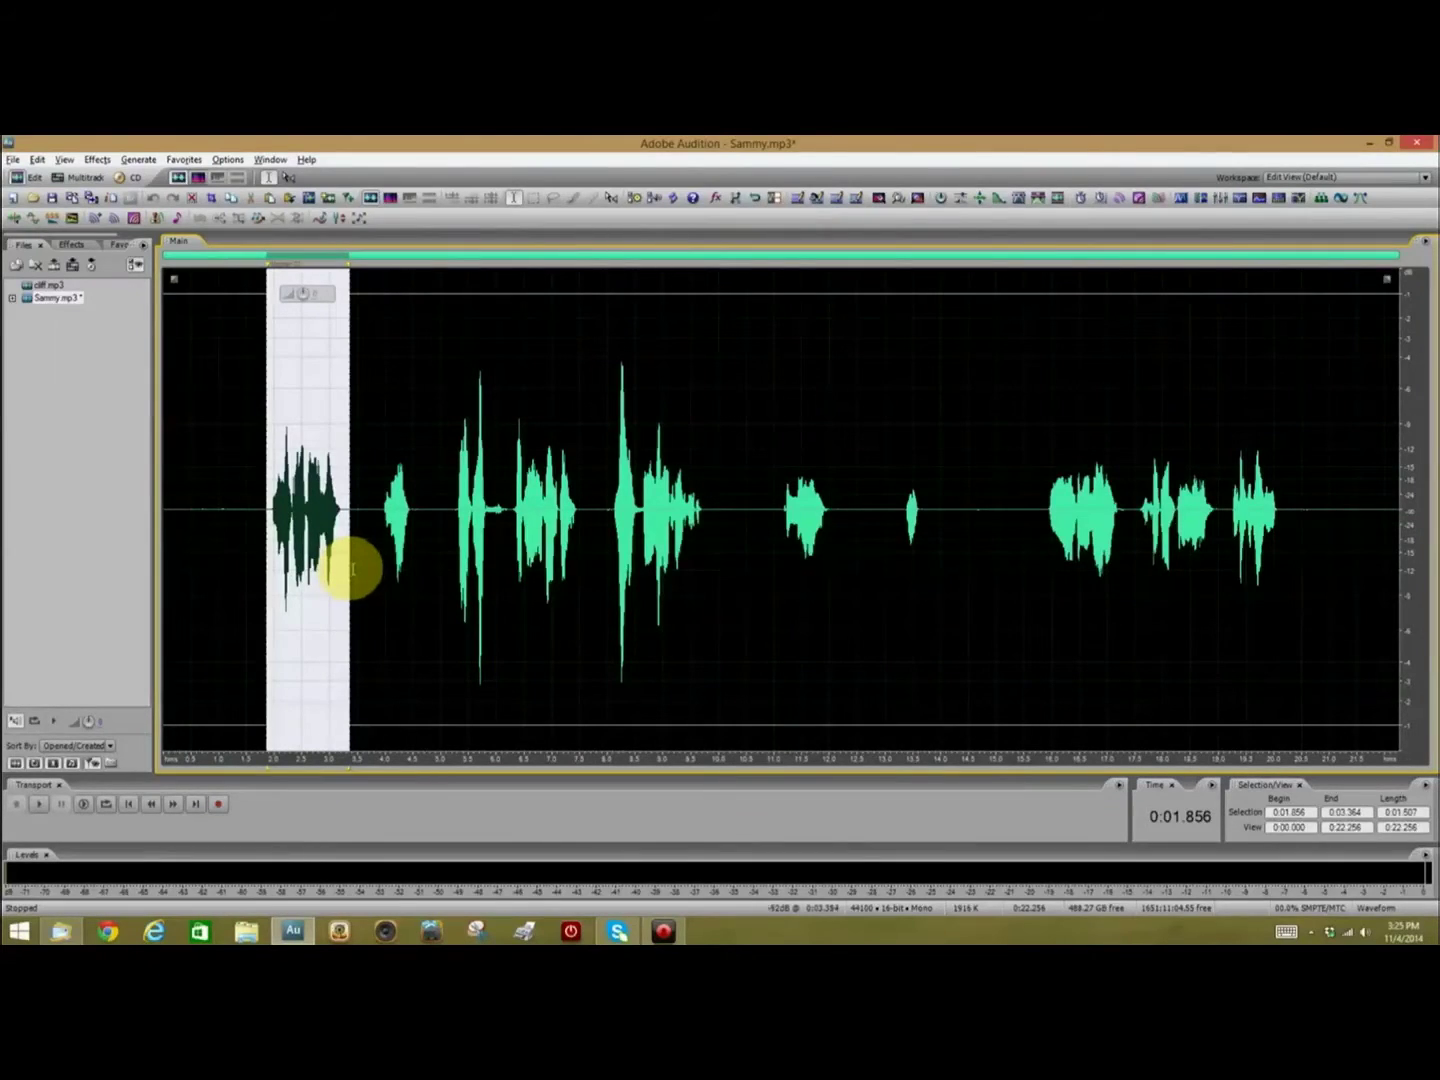
mouse_move(379, 531)
mouse_down()
mouse_move(402, 515)
mouse_move(581, 541)
mouse_up()
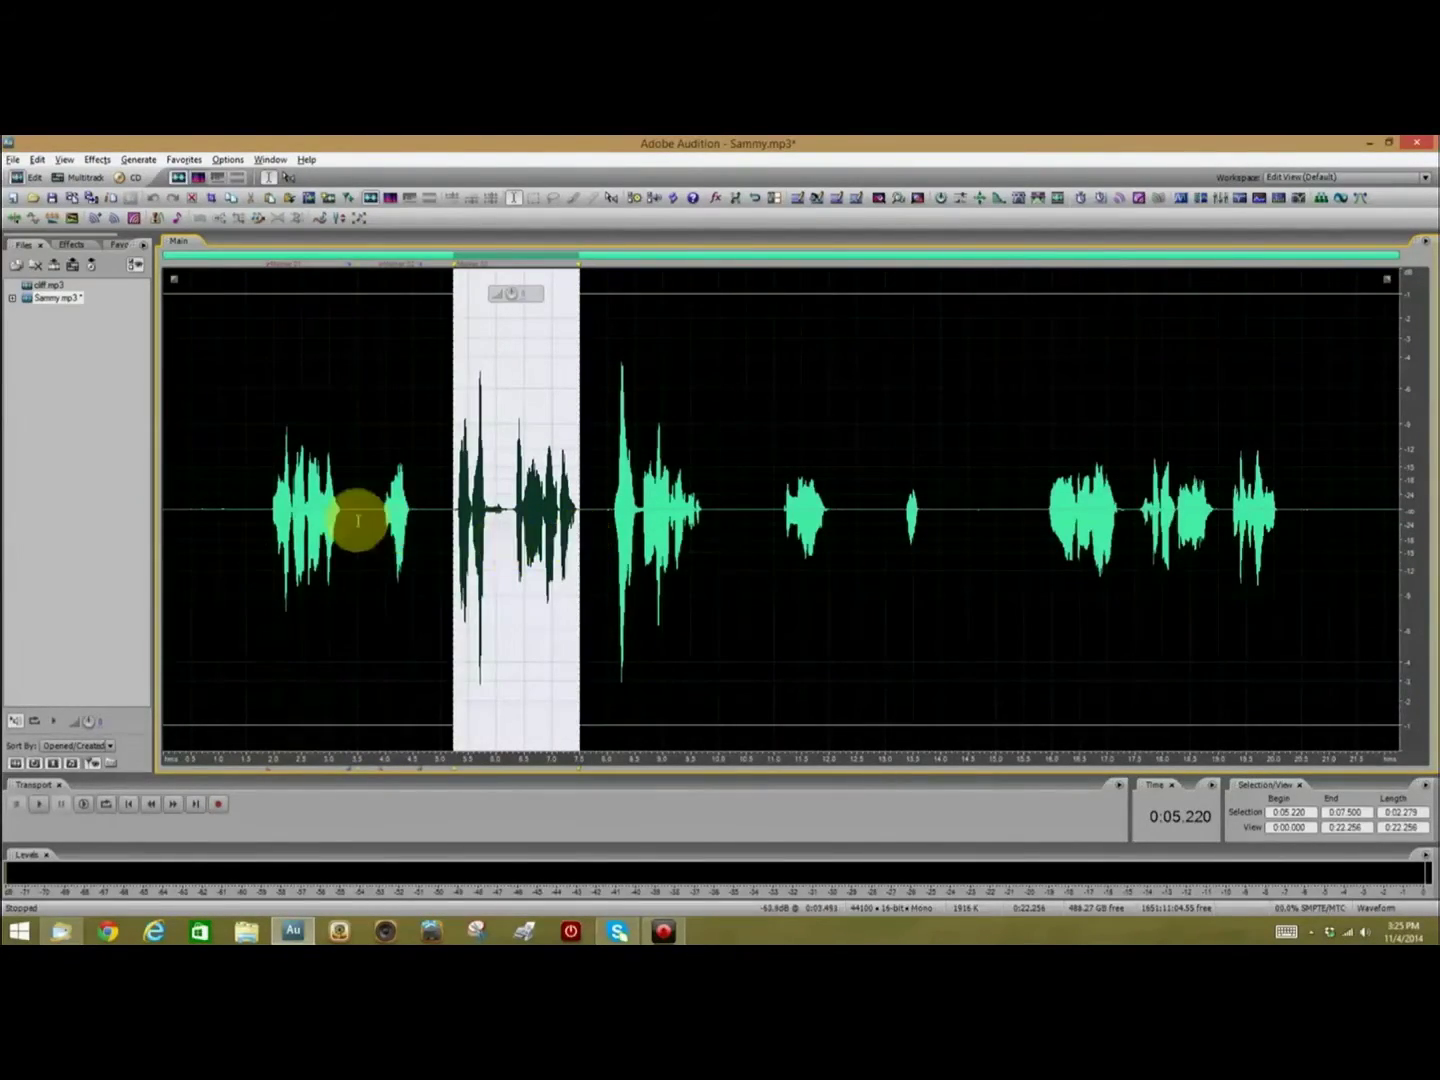
click(353, 471)
click(207, 318)
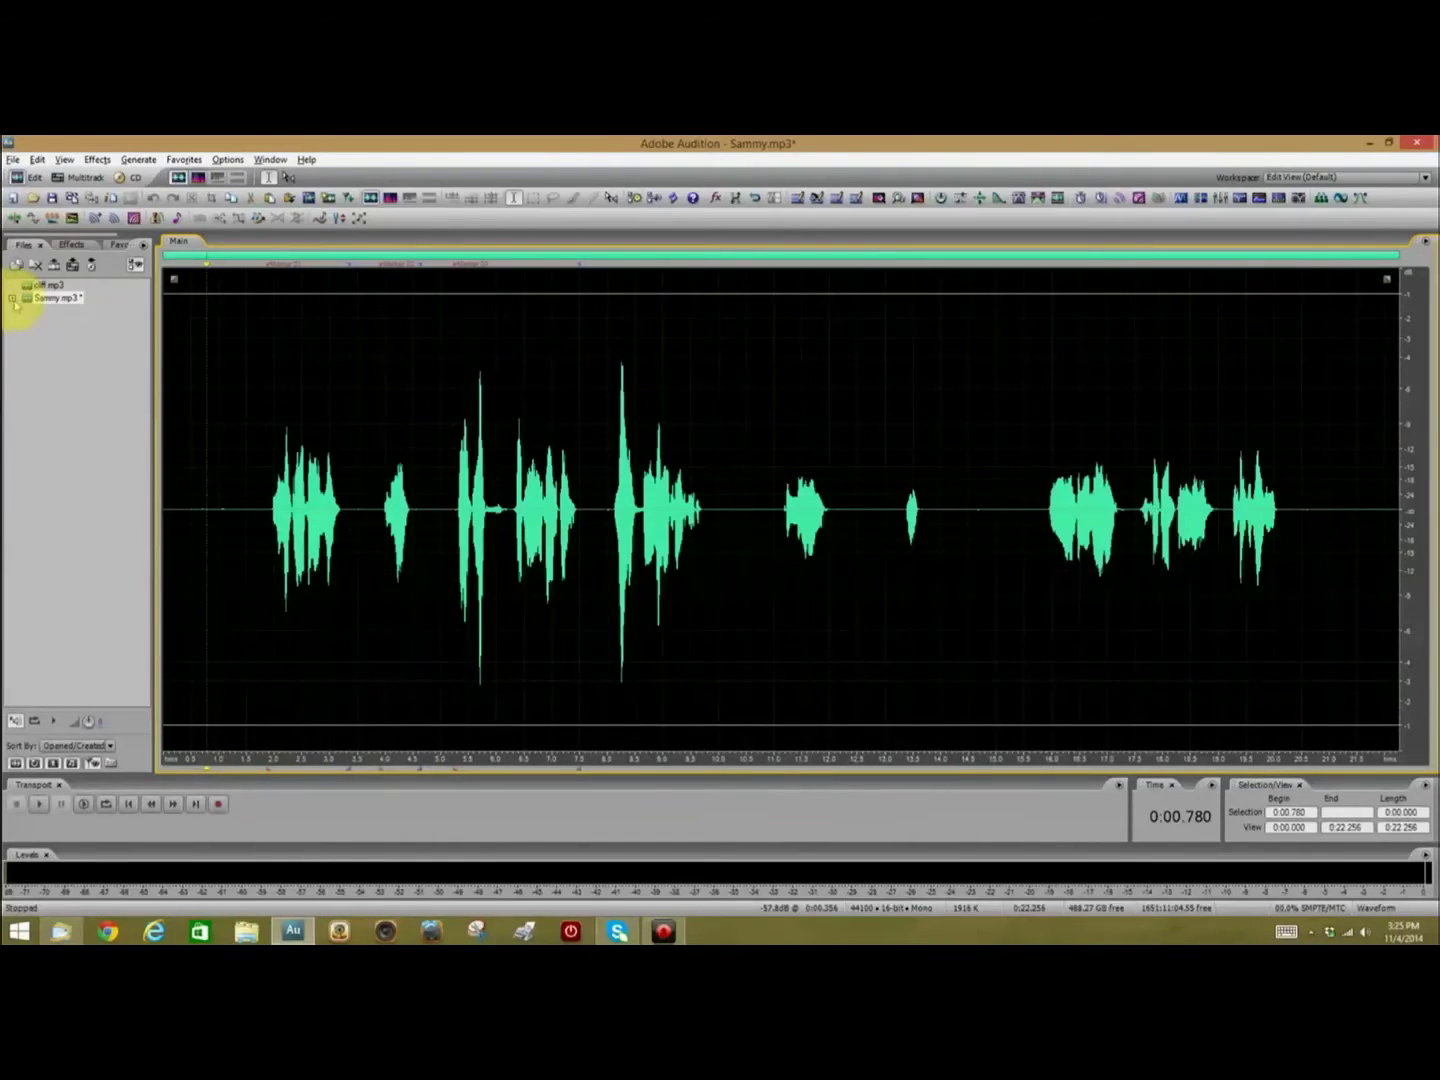
click(13, 299)
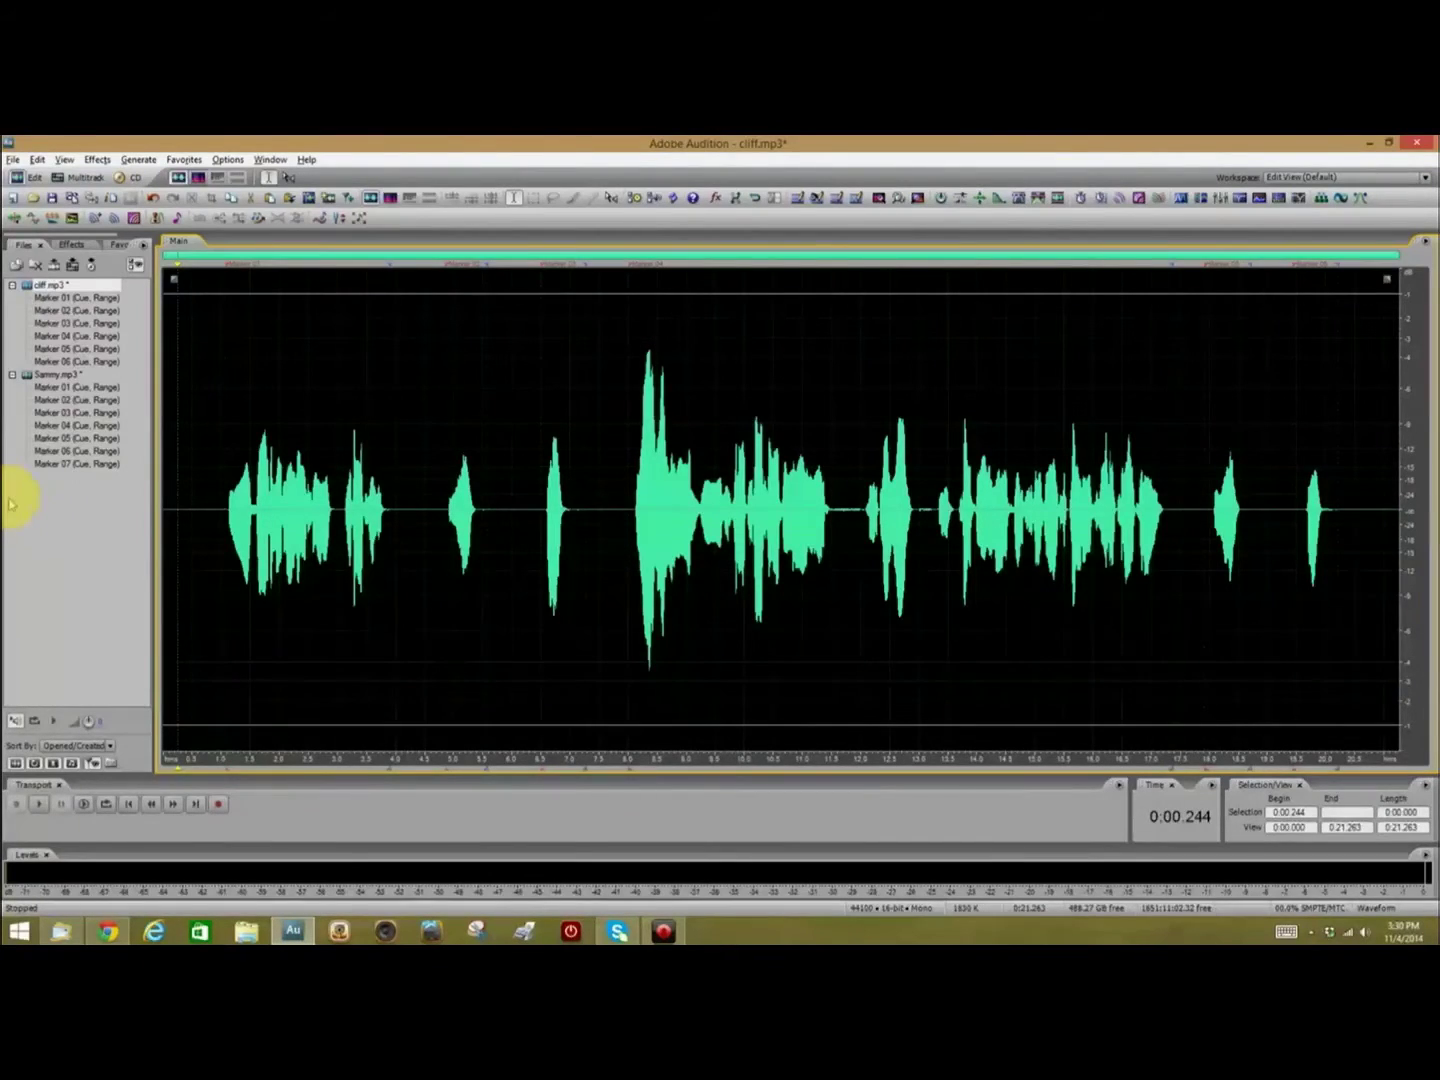
Switch to a new empty multitrack session
key(9)
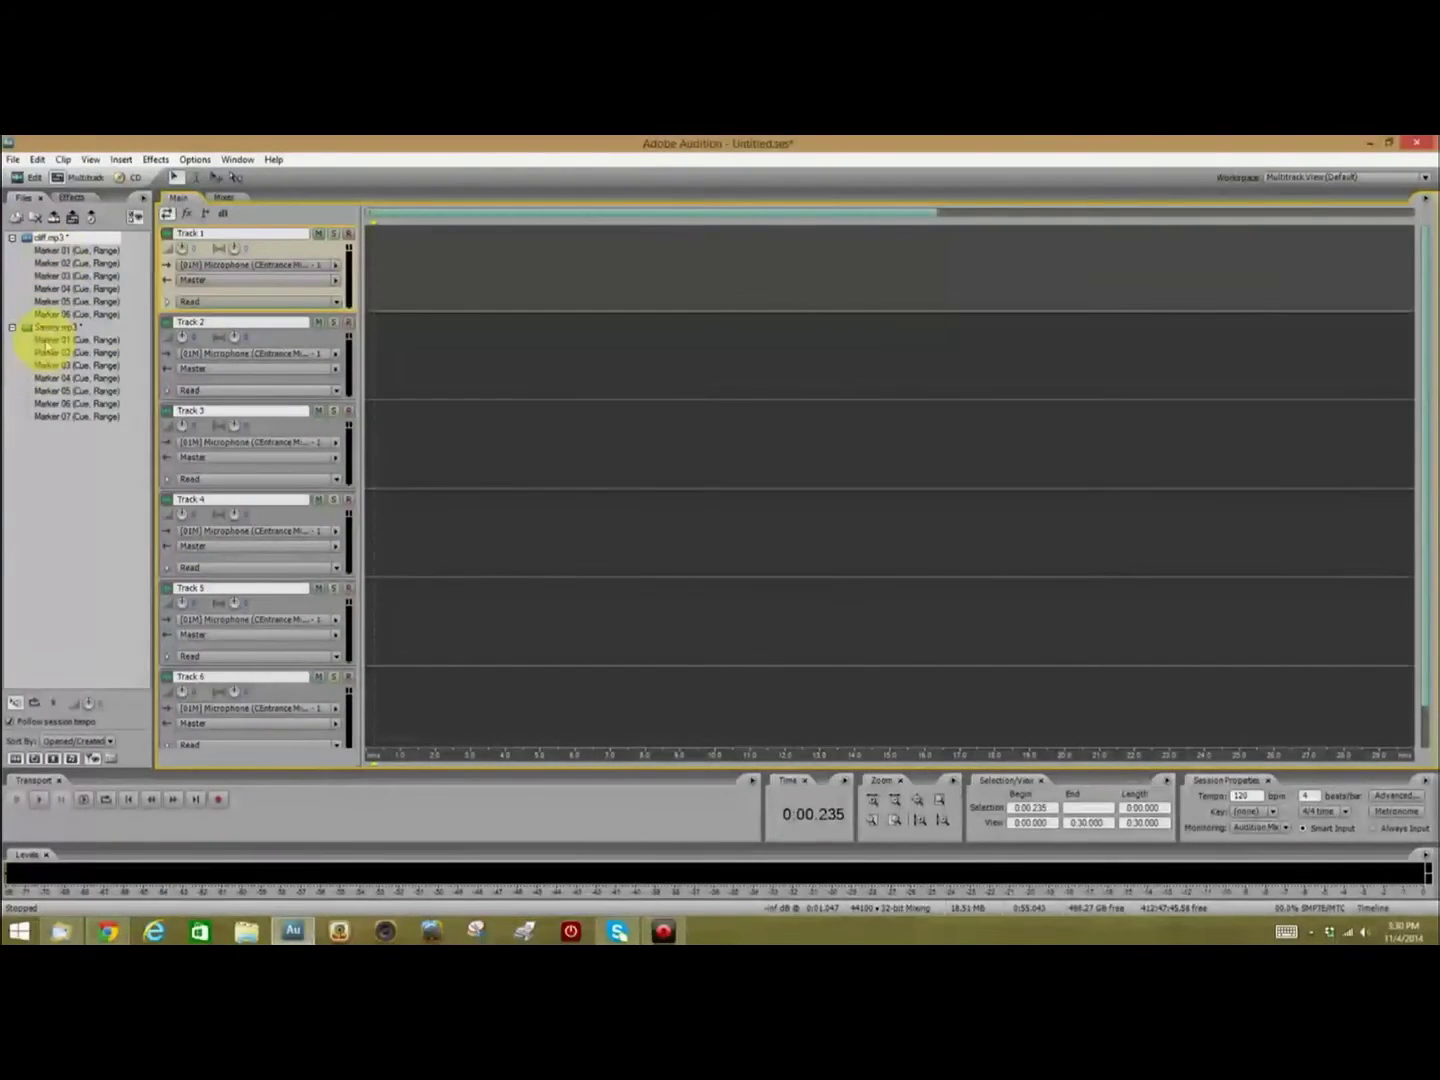
Place Sammy's first line at the start of Track 1 and Cliff's first line on Track 2, then preview
mouse_move(45, 344)
mouse_down()
mouse_move(424, 292)
mouse_move(370, 300)
mouse_up()
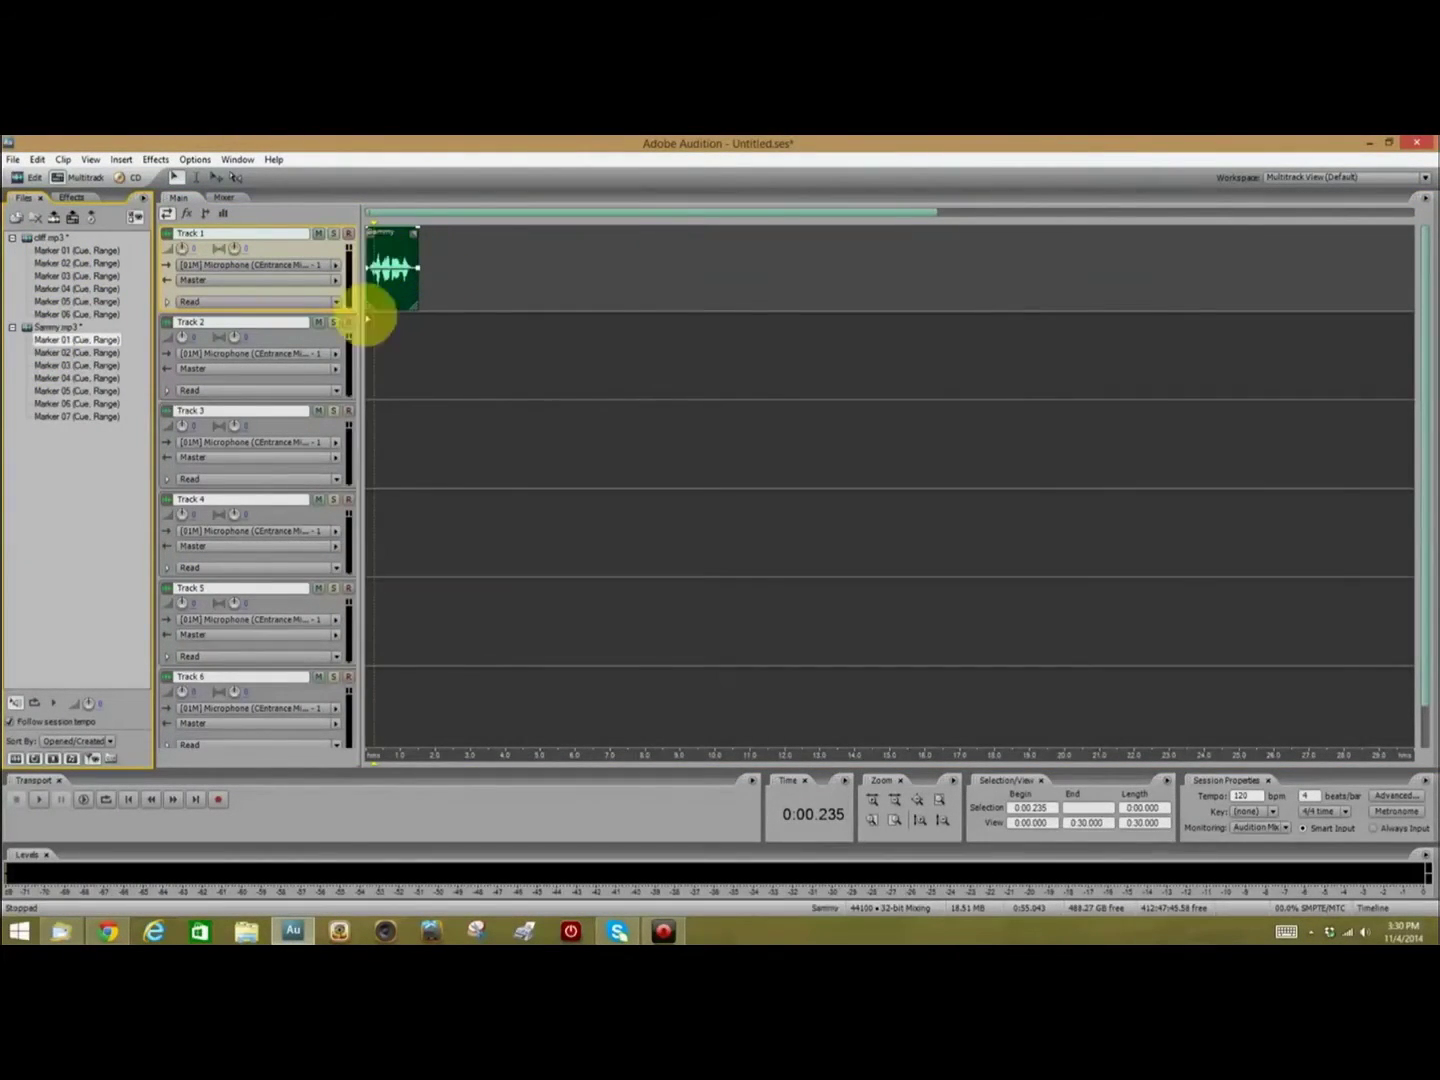
drag(41, 254, 394, 381)
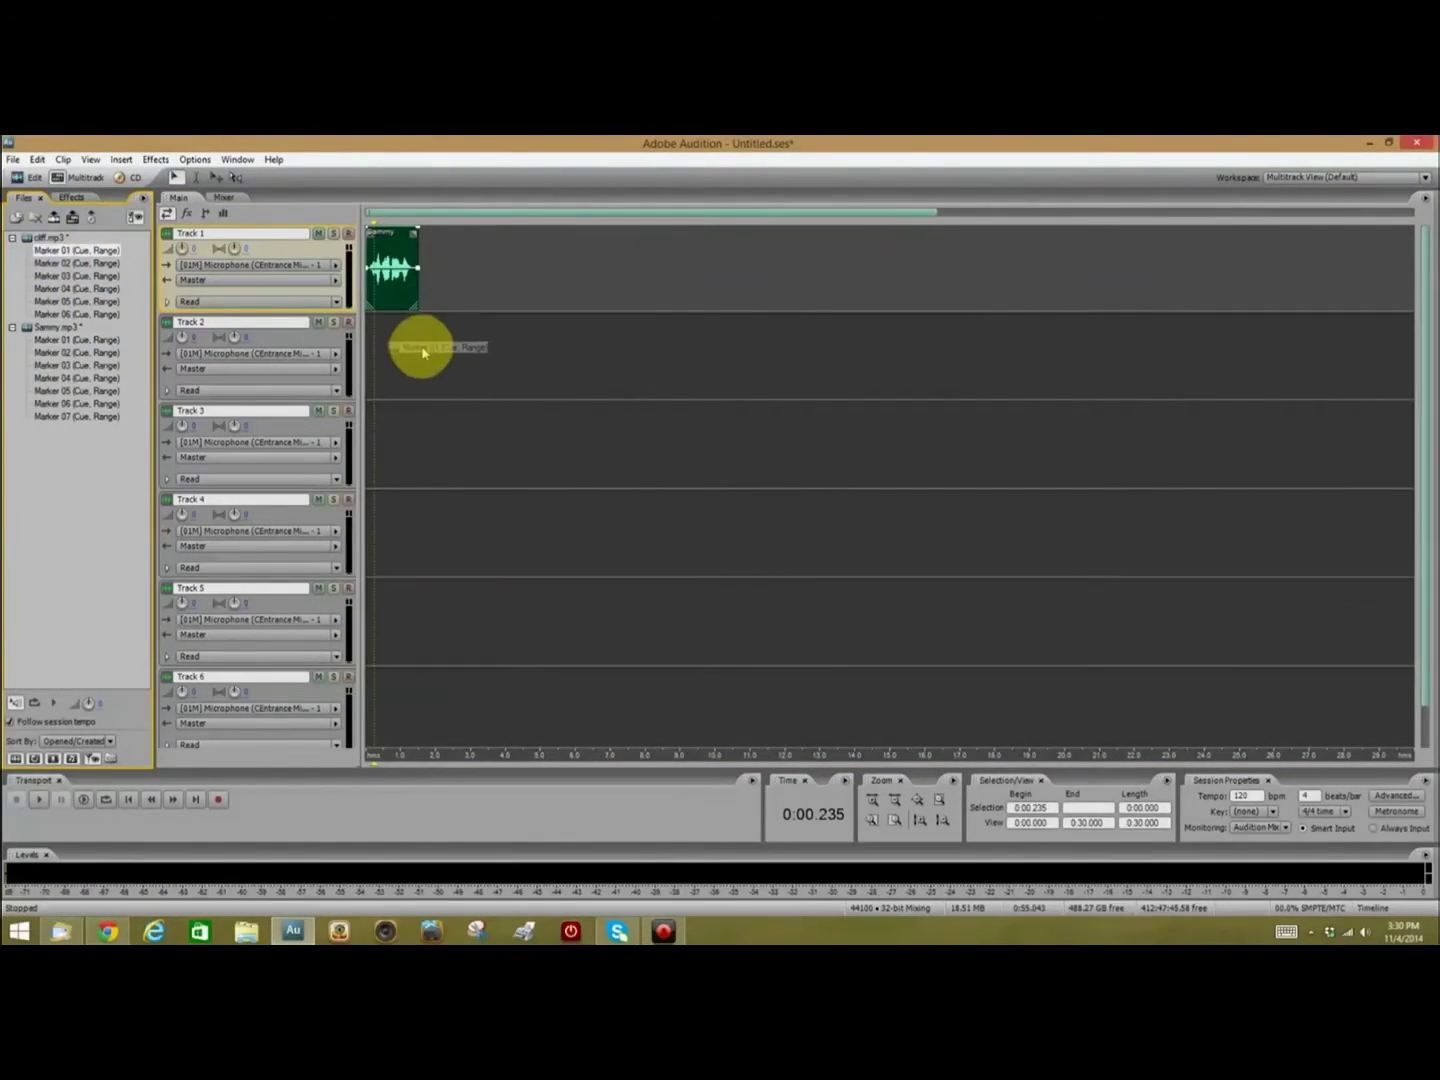
click(390, 380)
key(space)
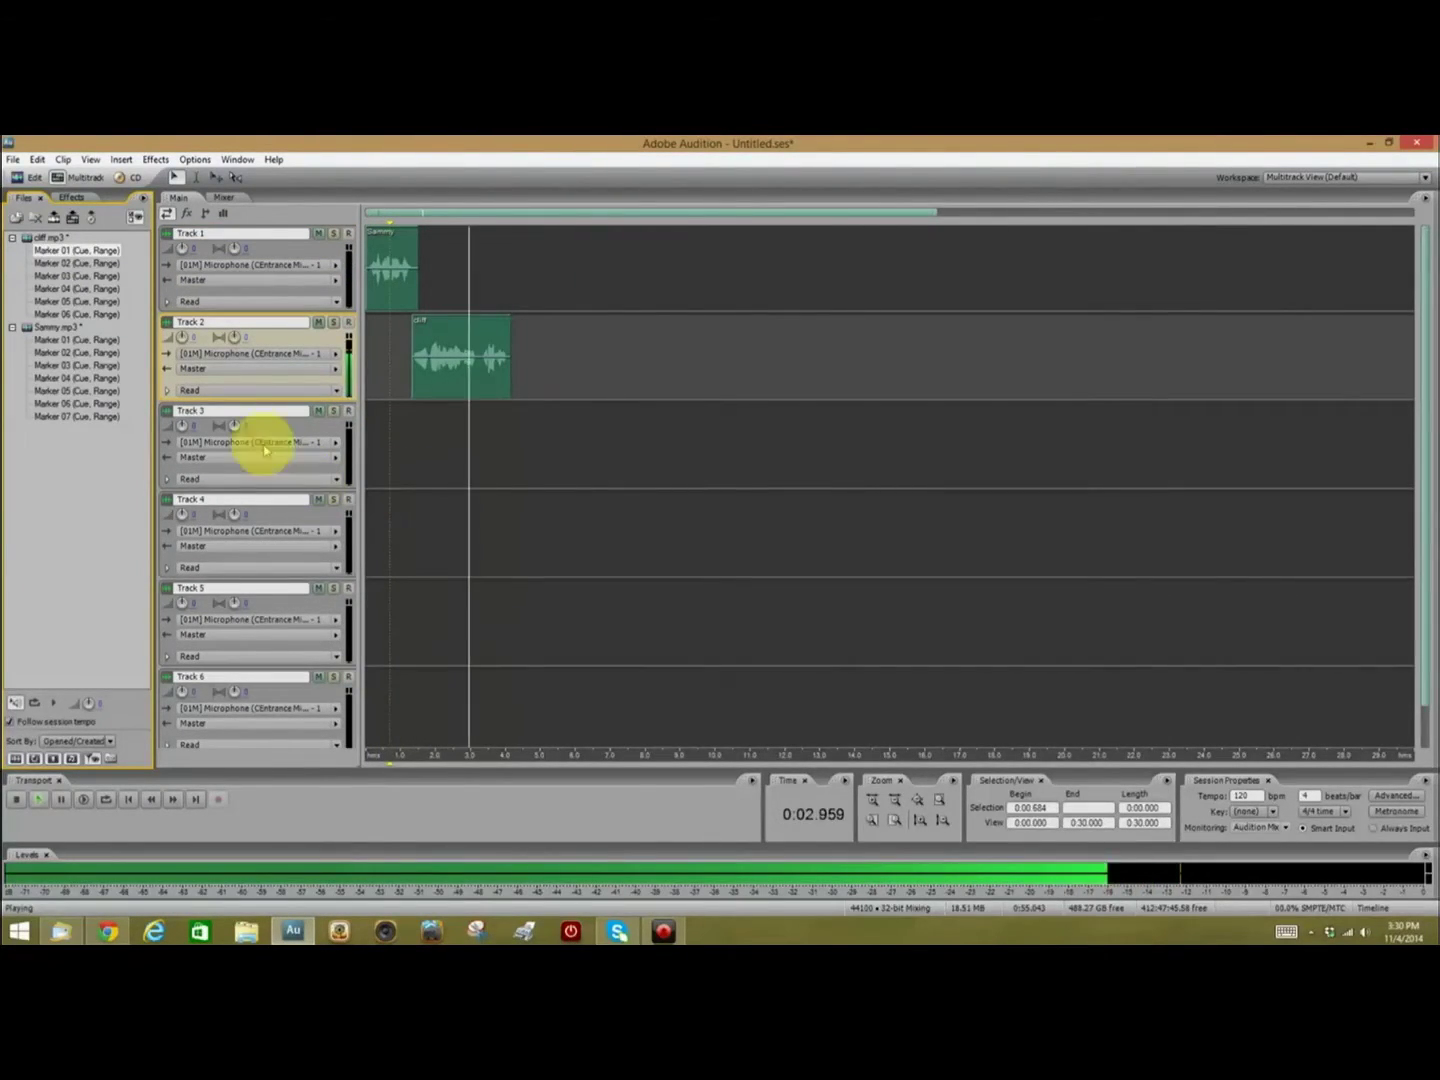
key(space)
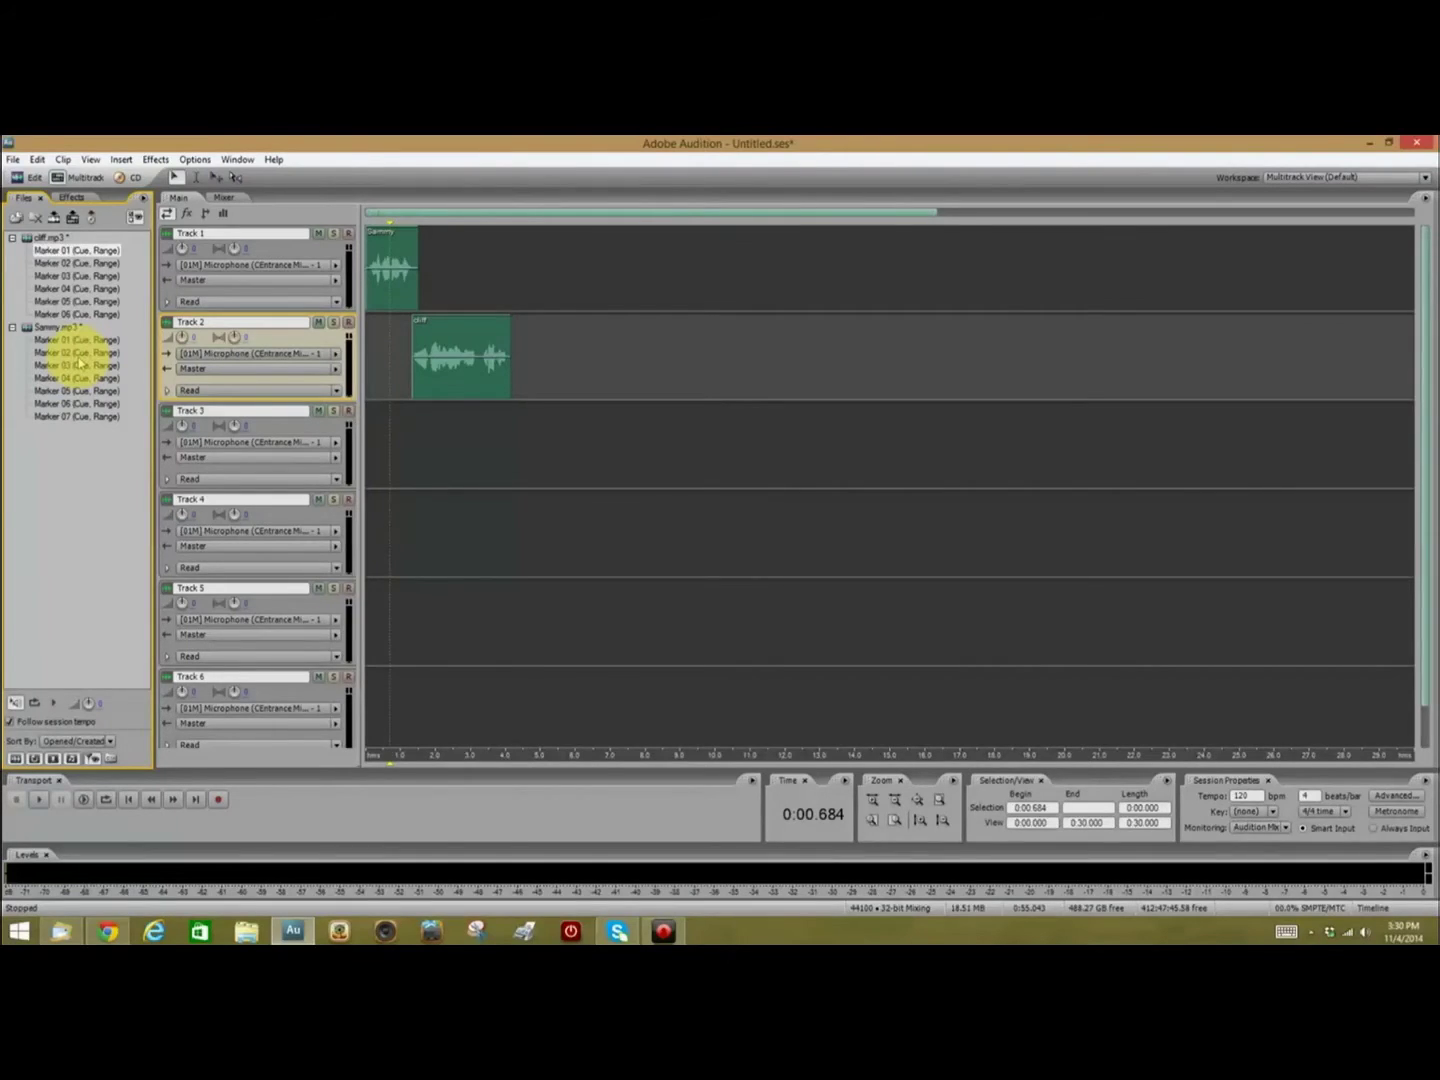
Add Sammy's second line on Track 1 after Cliff's reply, preview it, and select that clip
drag(80, 361, 495, 278)
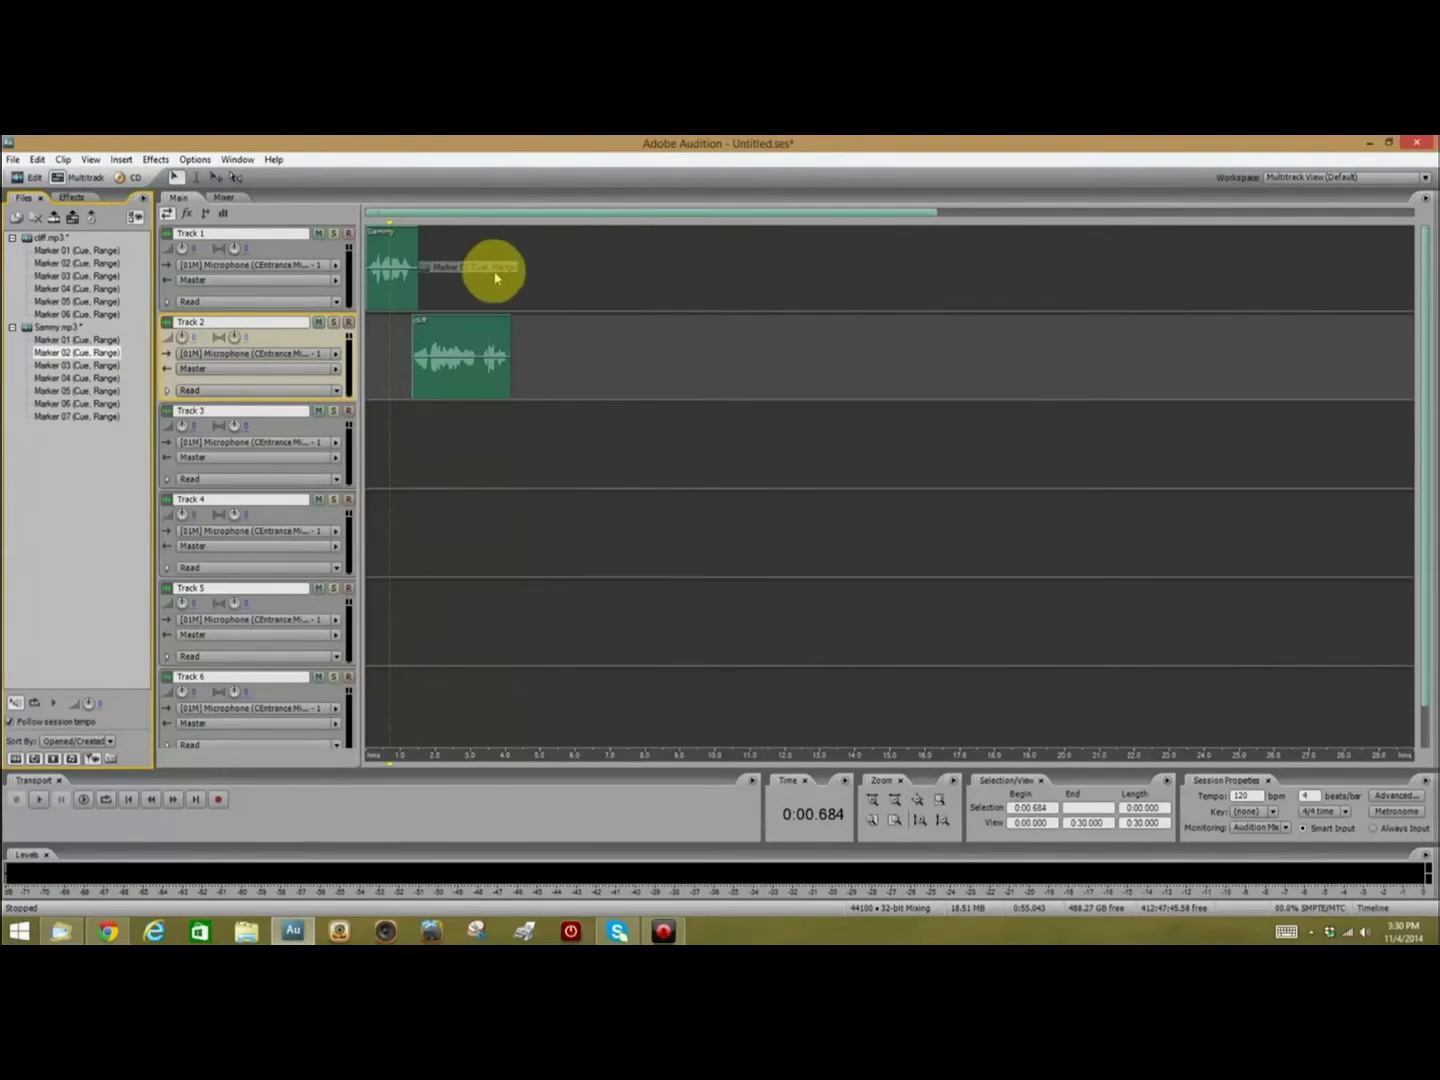
drag(489, 272, 486, 273)
click(486, 273)
key(space)
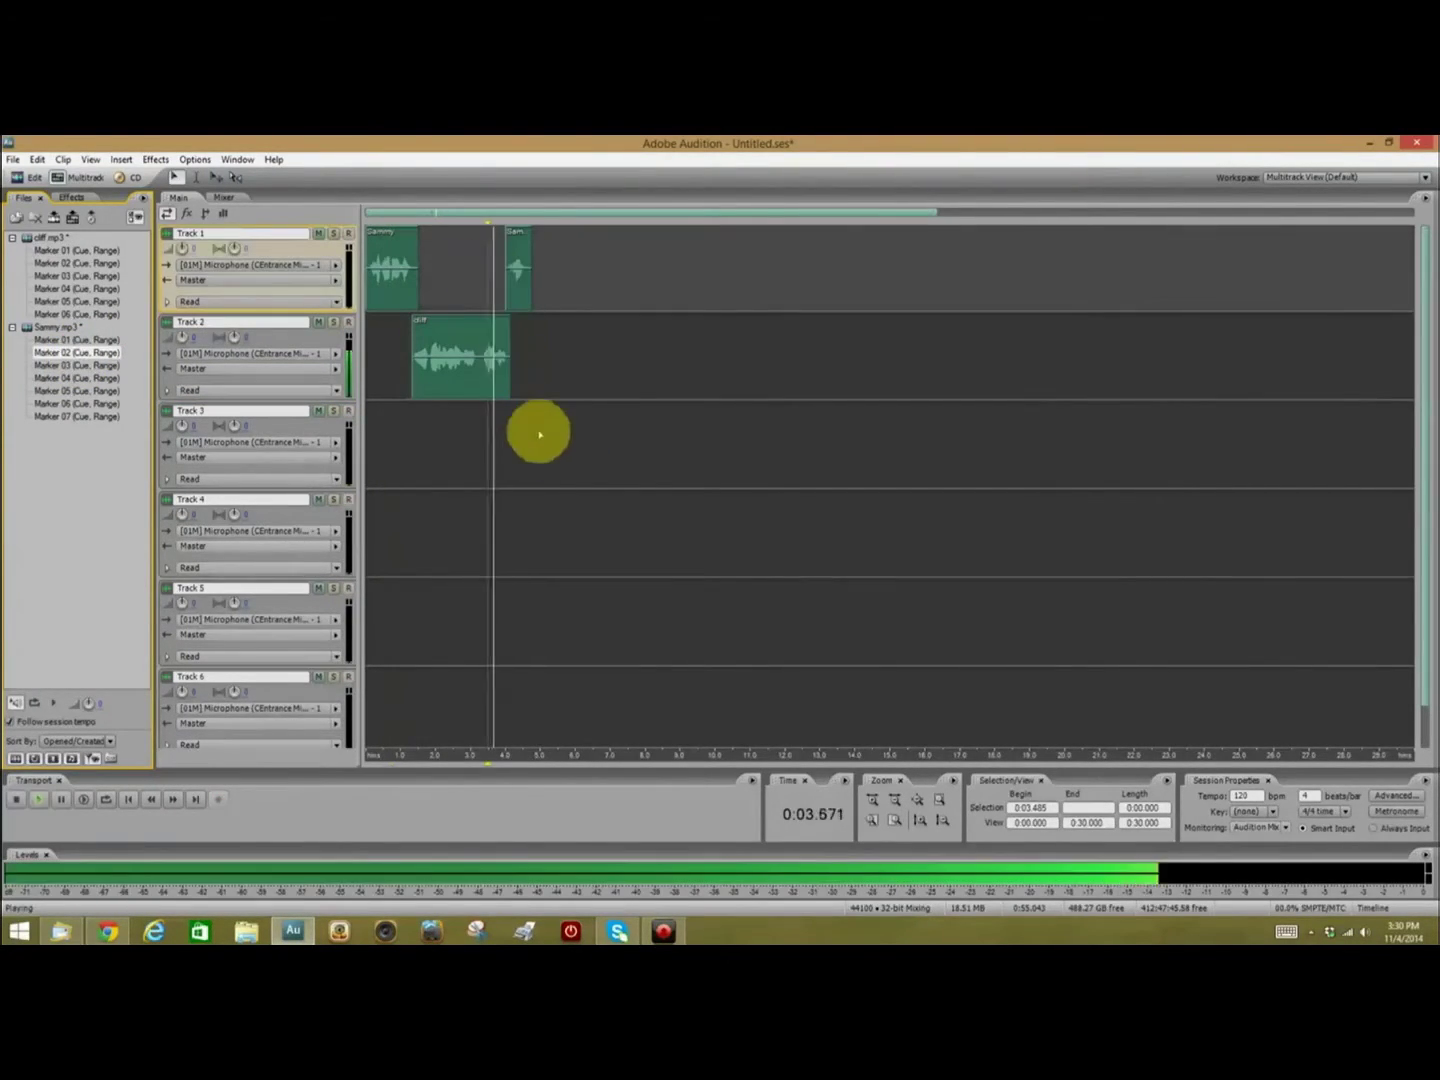
key(space)
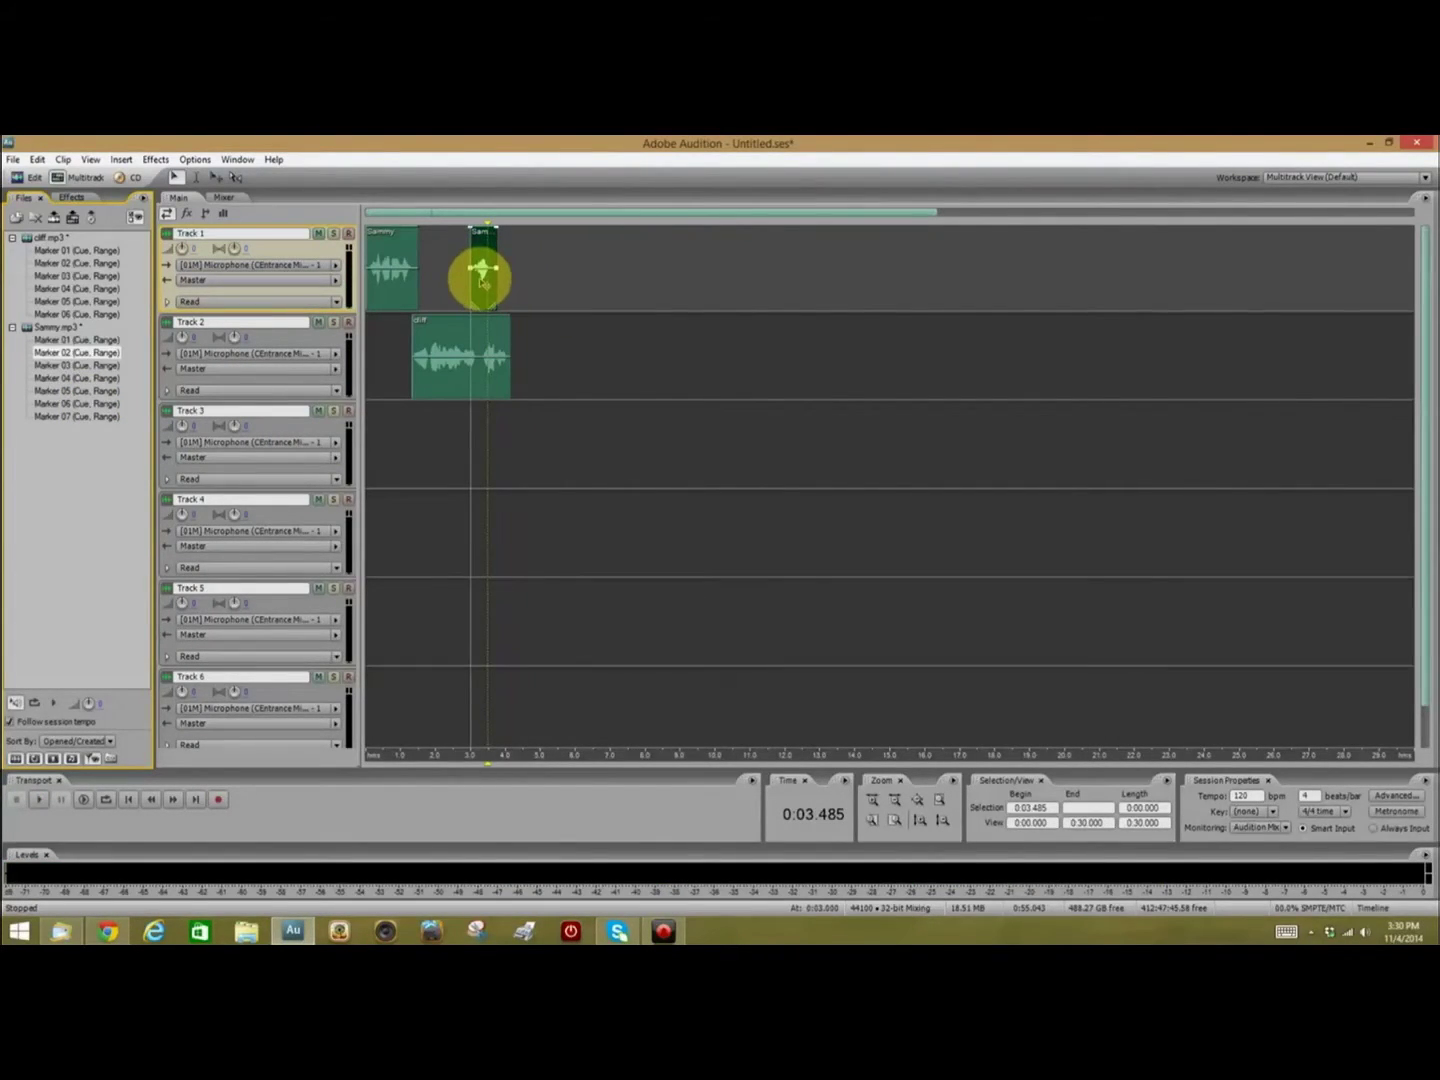
click(466, 423)
key(space)
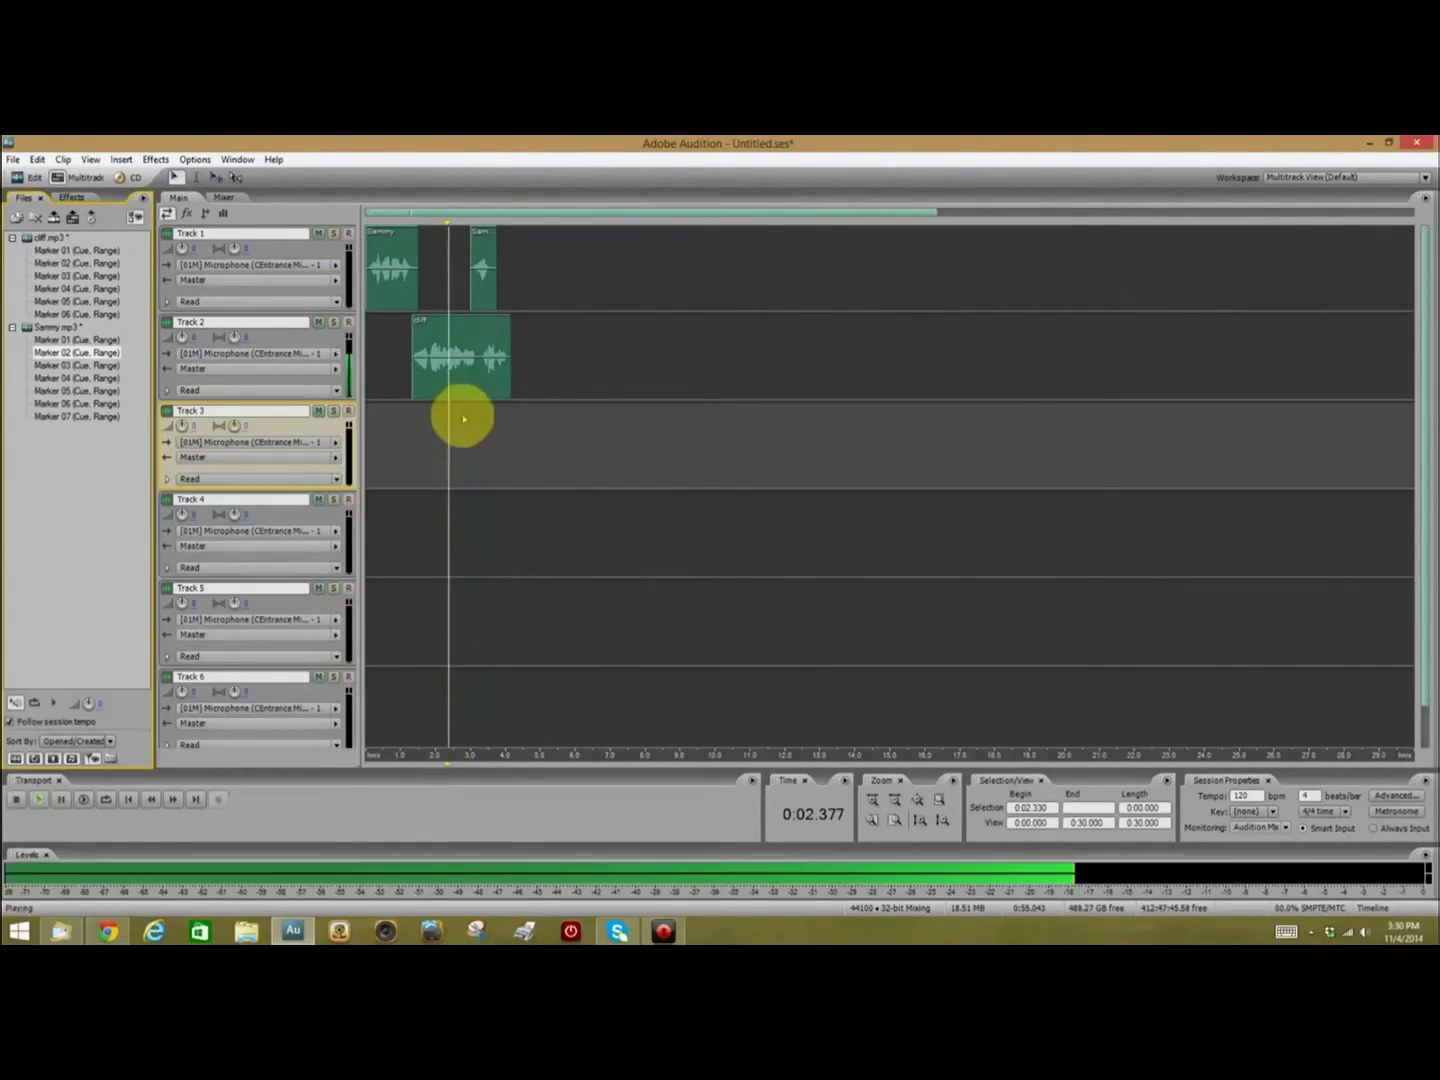
key(space)
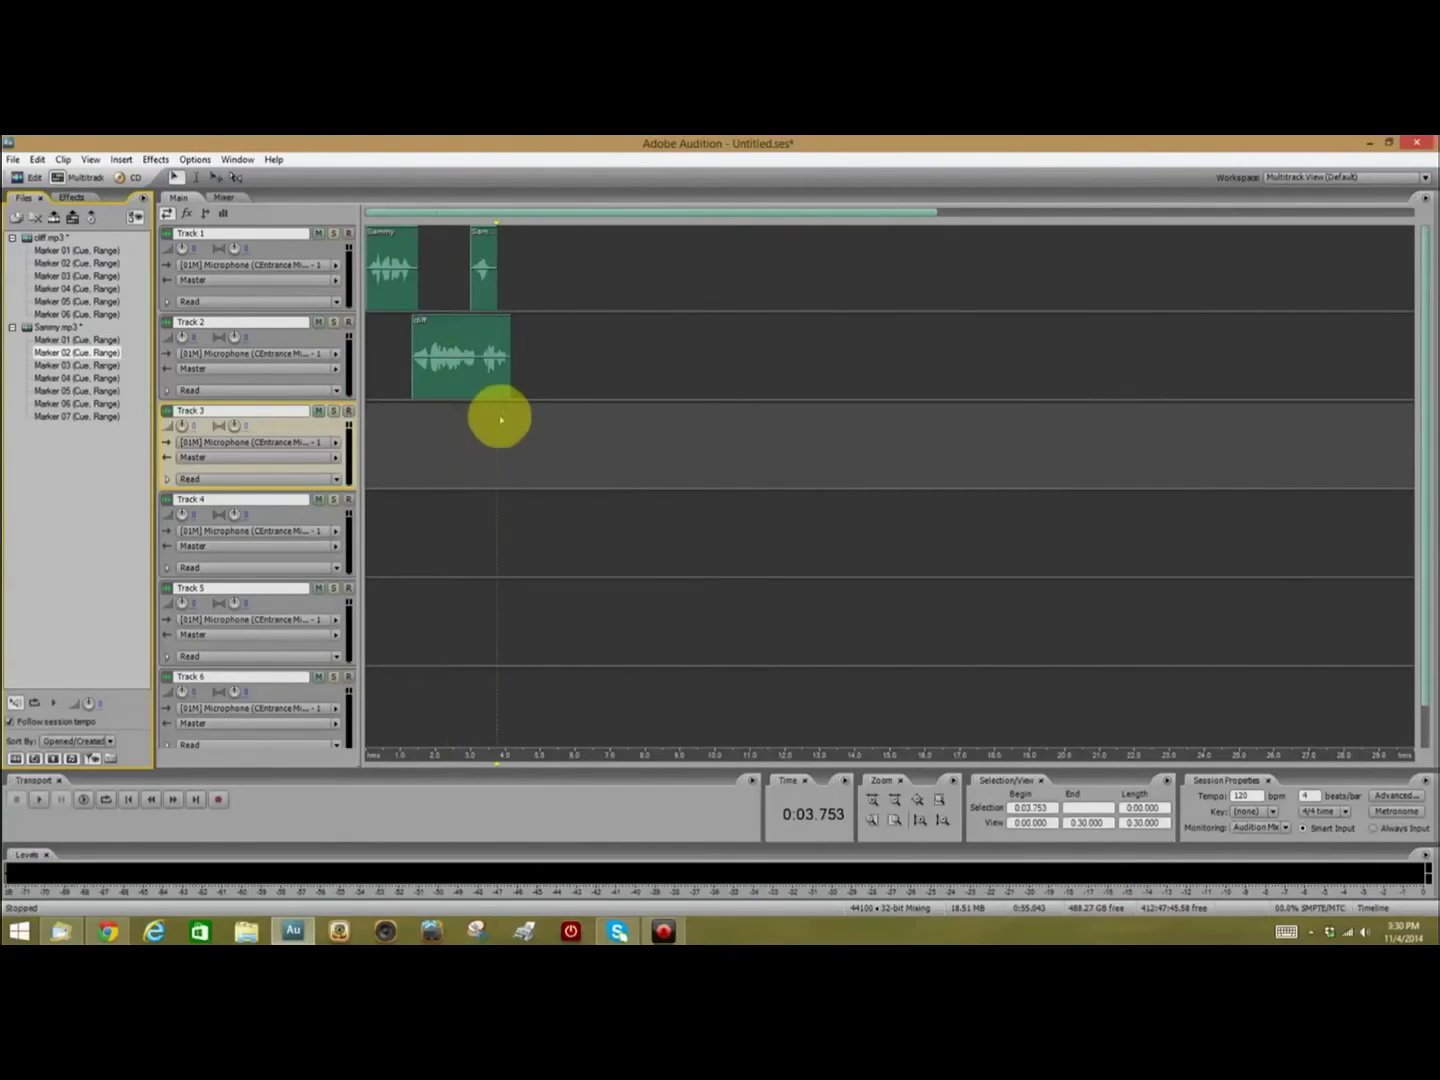
click(473, 290)
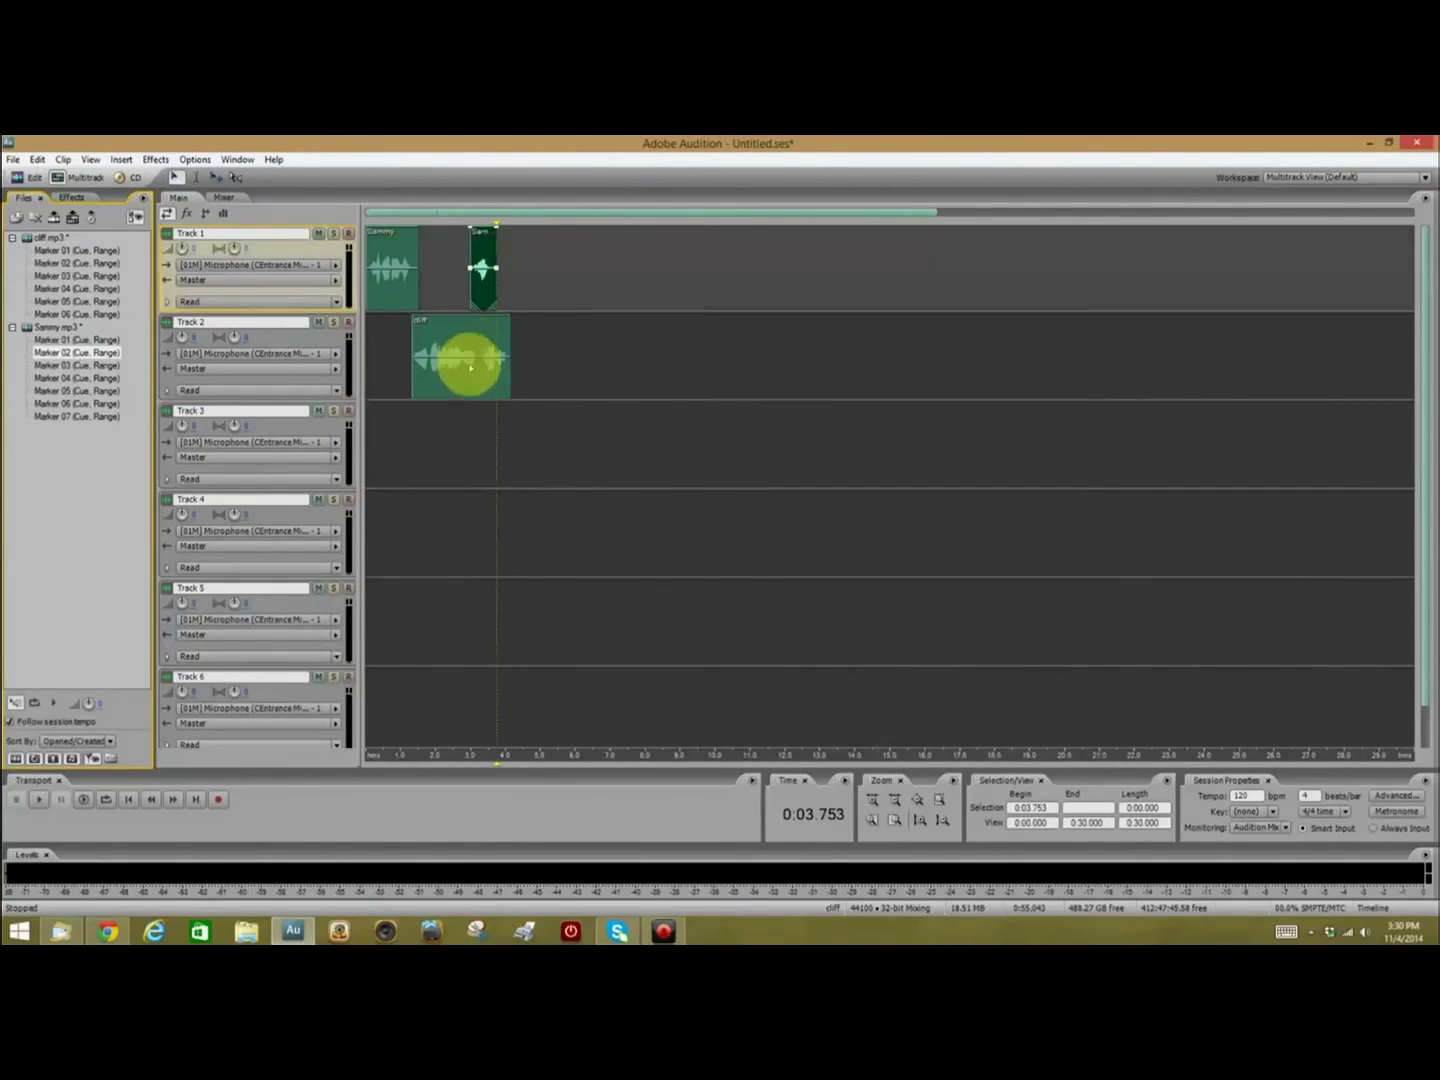
scroll(480, 308, up, 3)
Place Sammy's Marker 03 line on Track 1 after the last clip and preview from 3.5 s
click(399, 452)
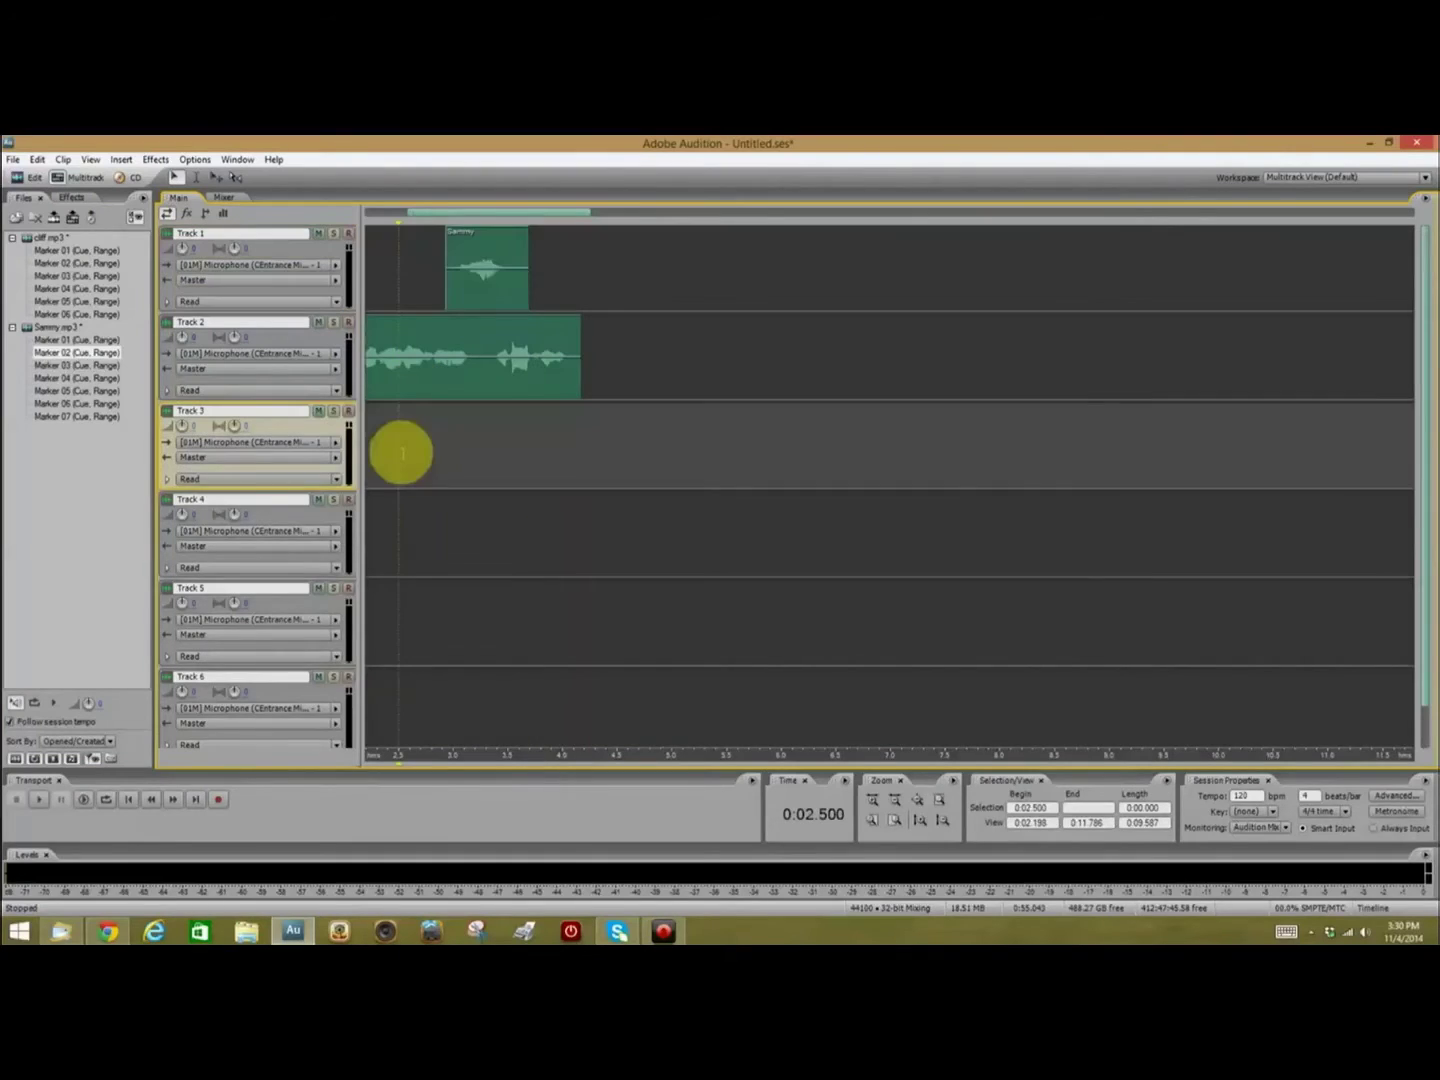
key(space)
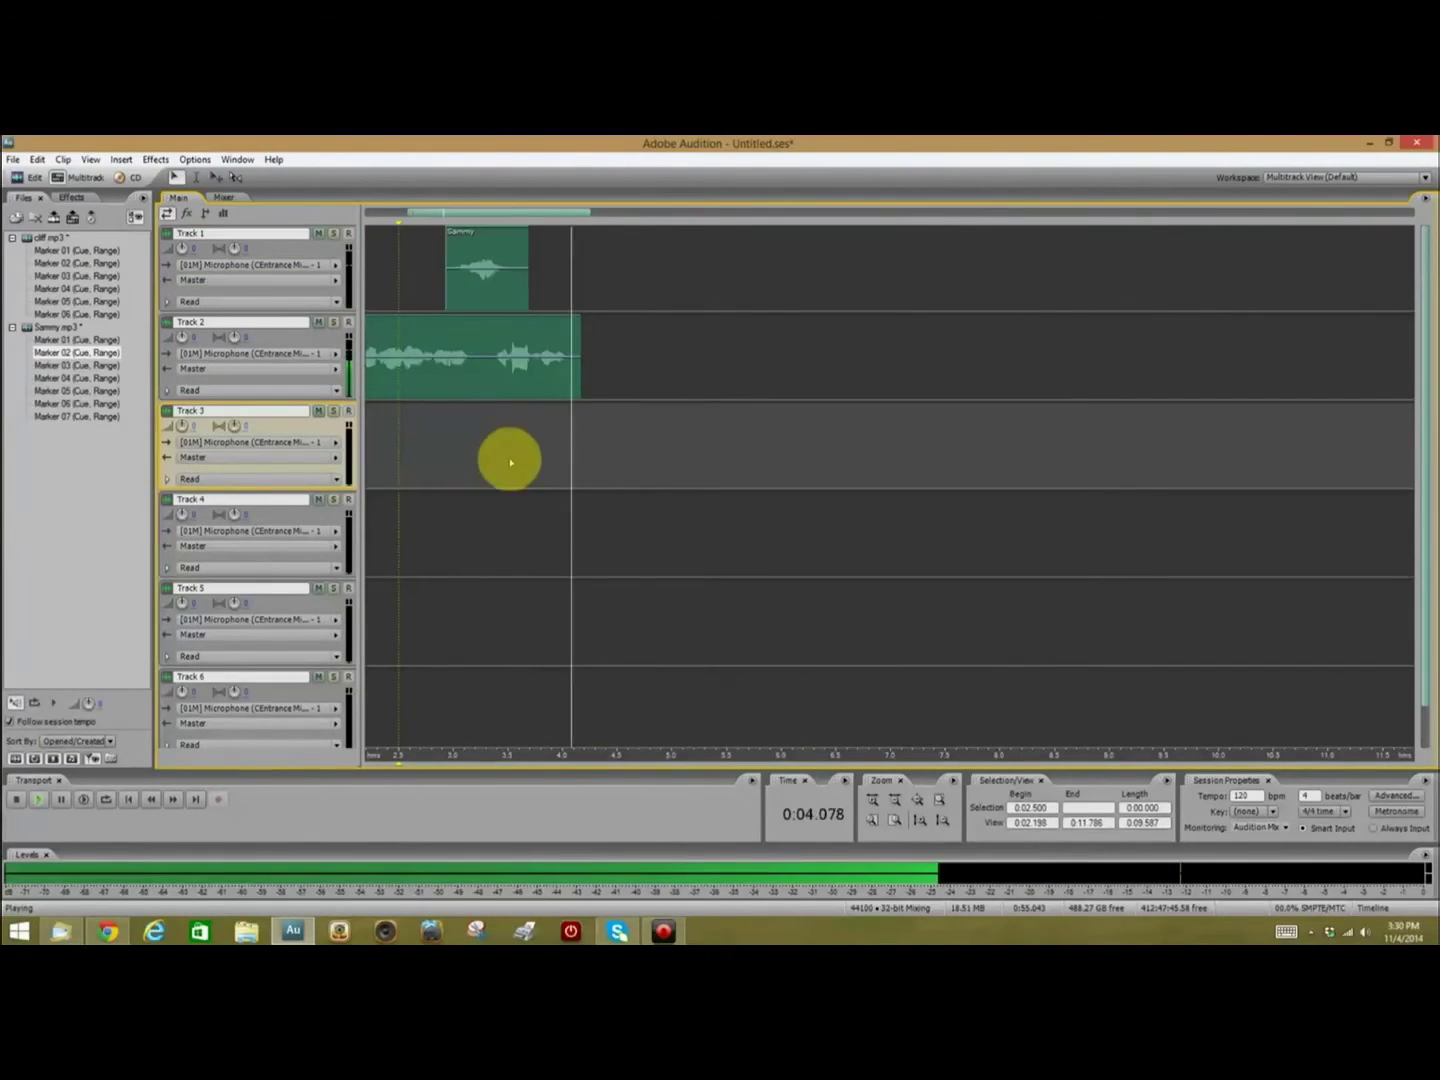
key(space)
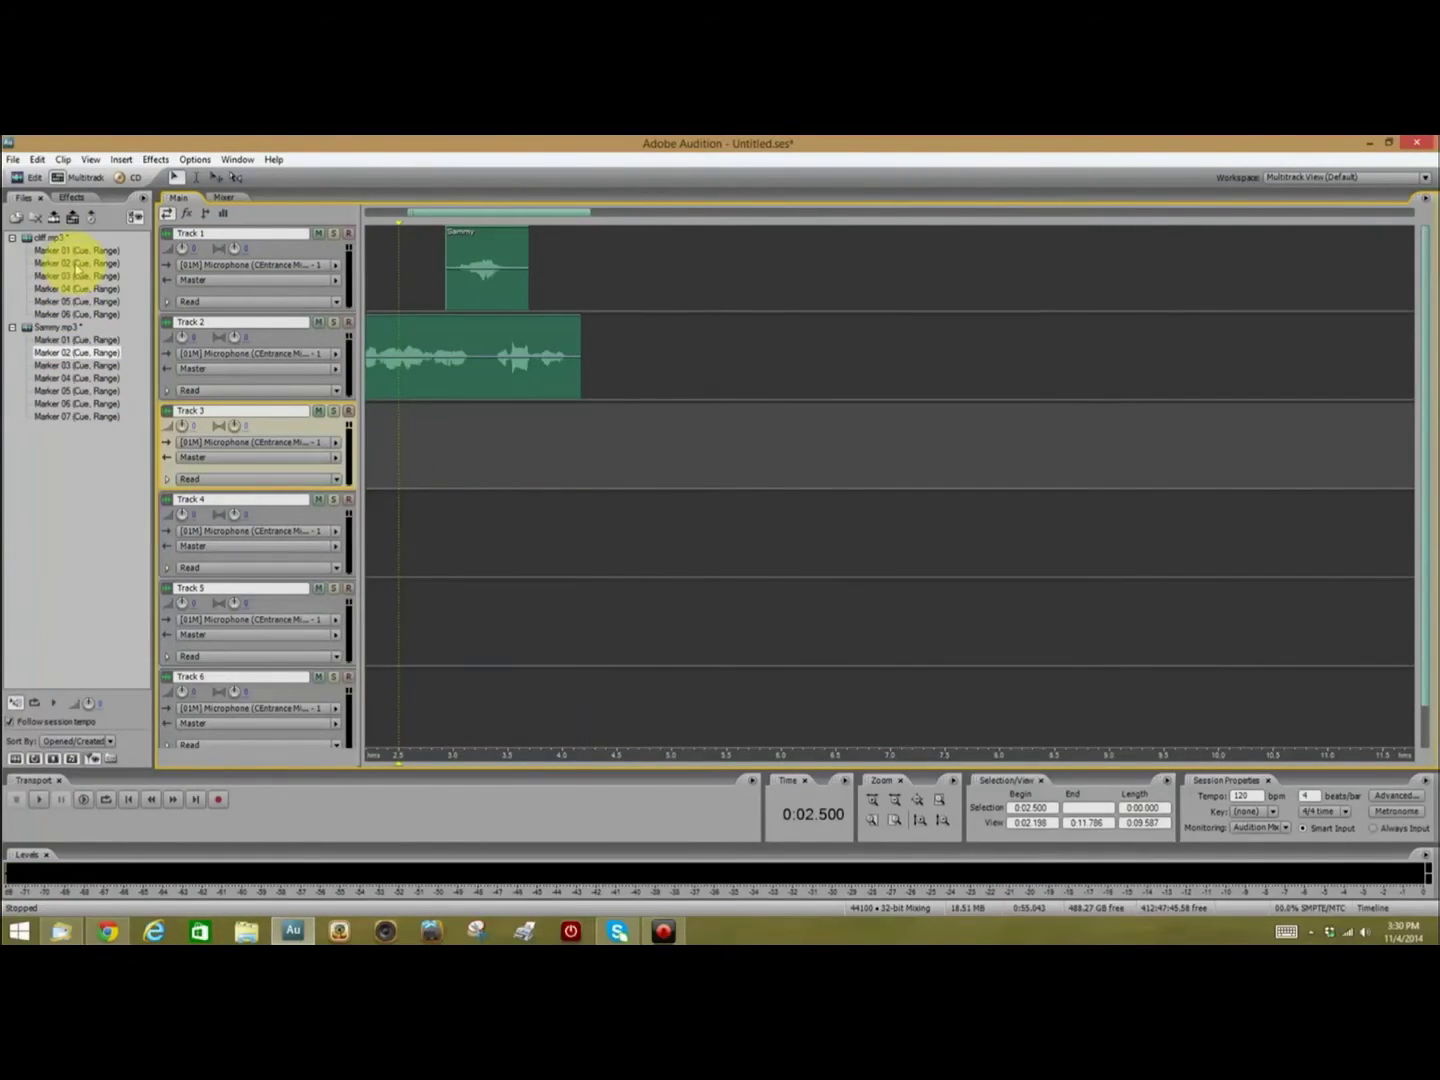
drag(68, 364, 559, 275)
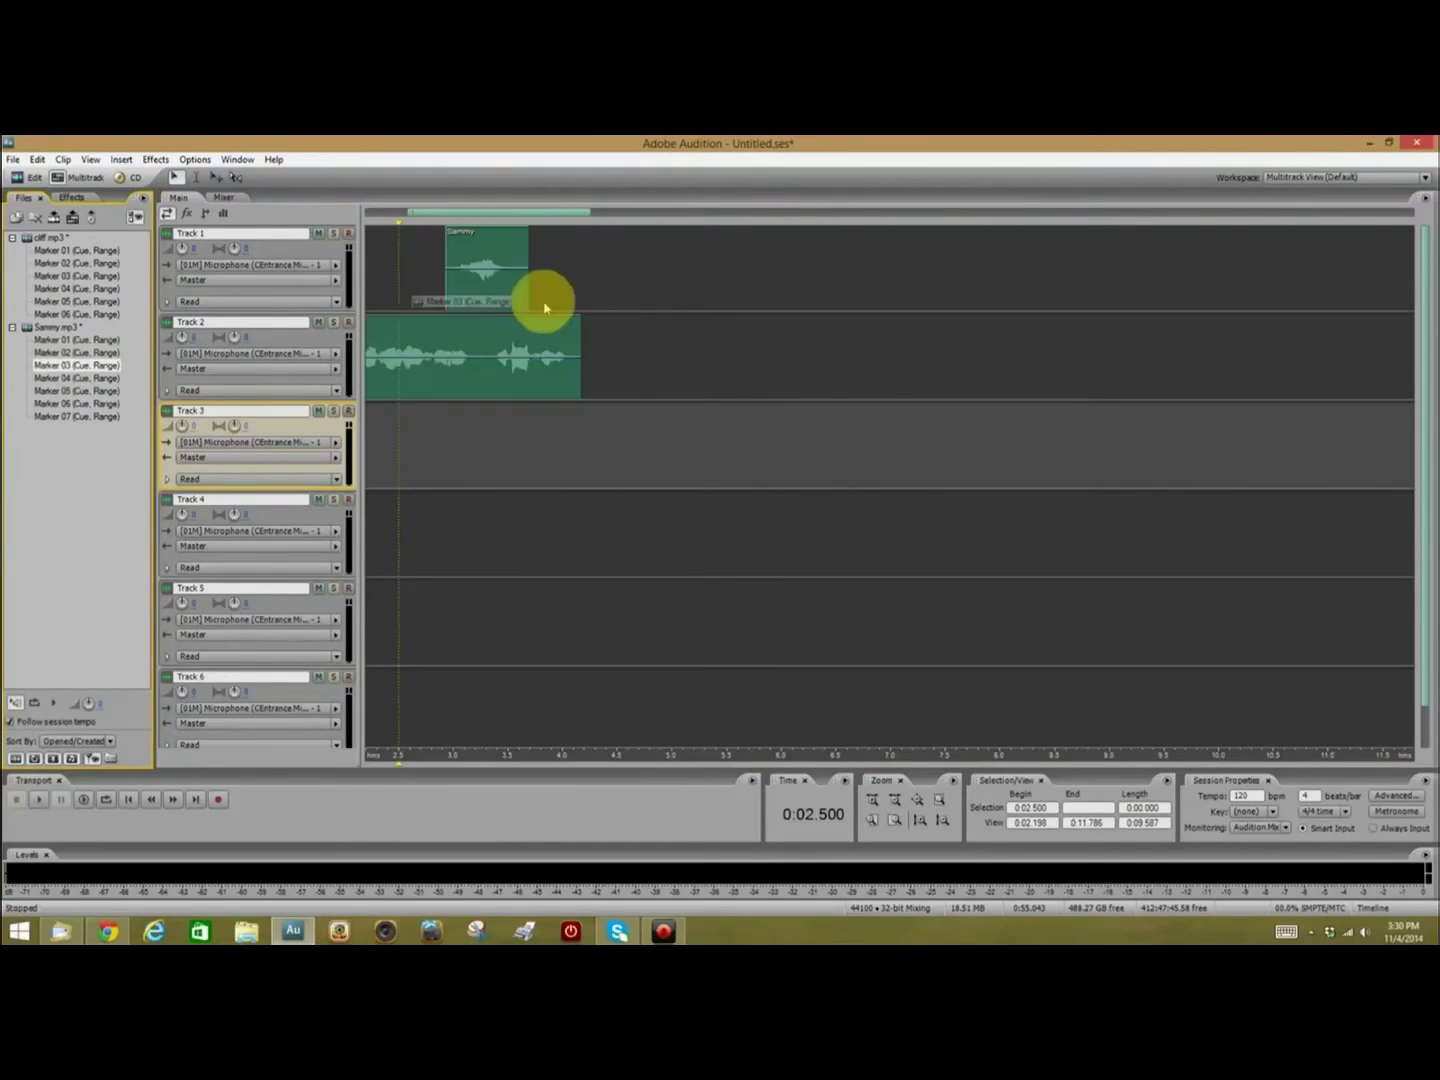
click(505, 481)
key(space)
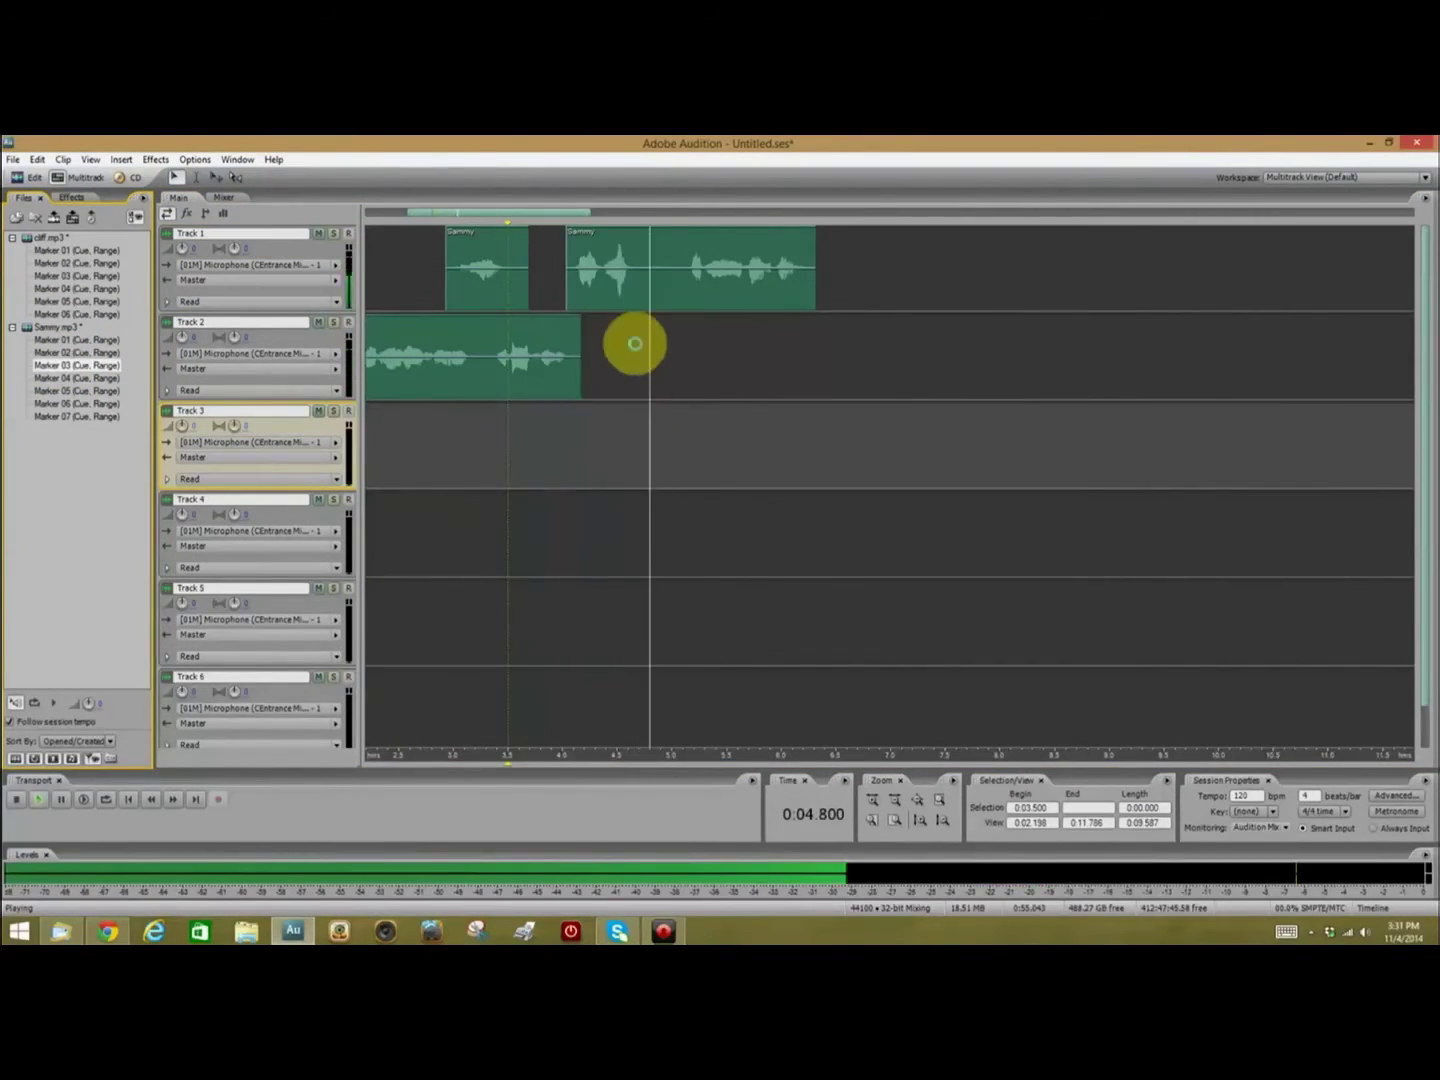
click(635, 346)
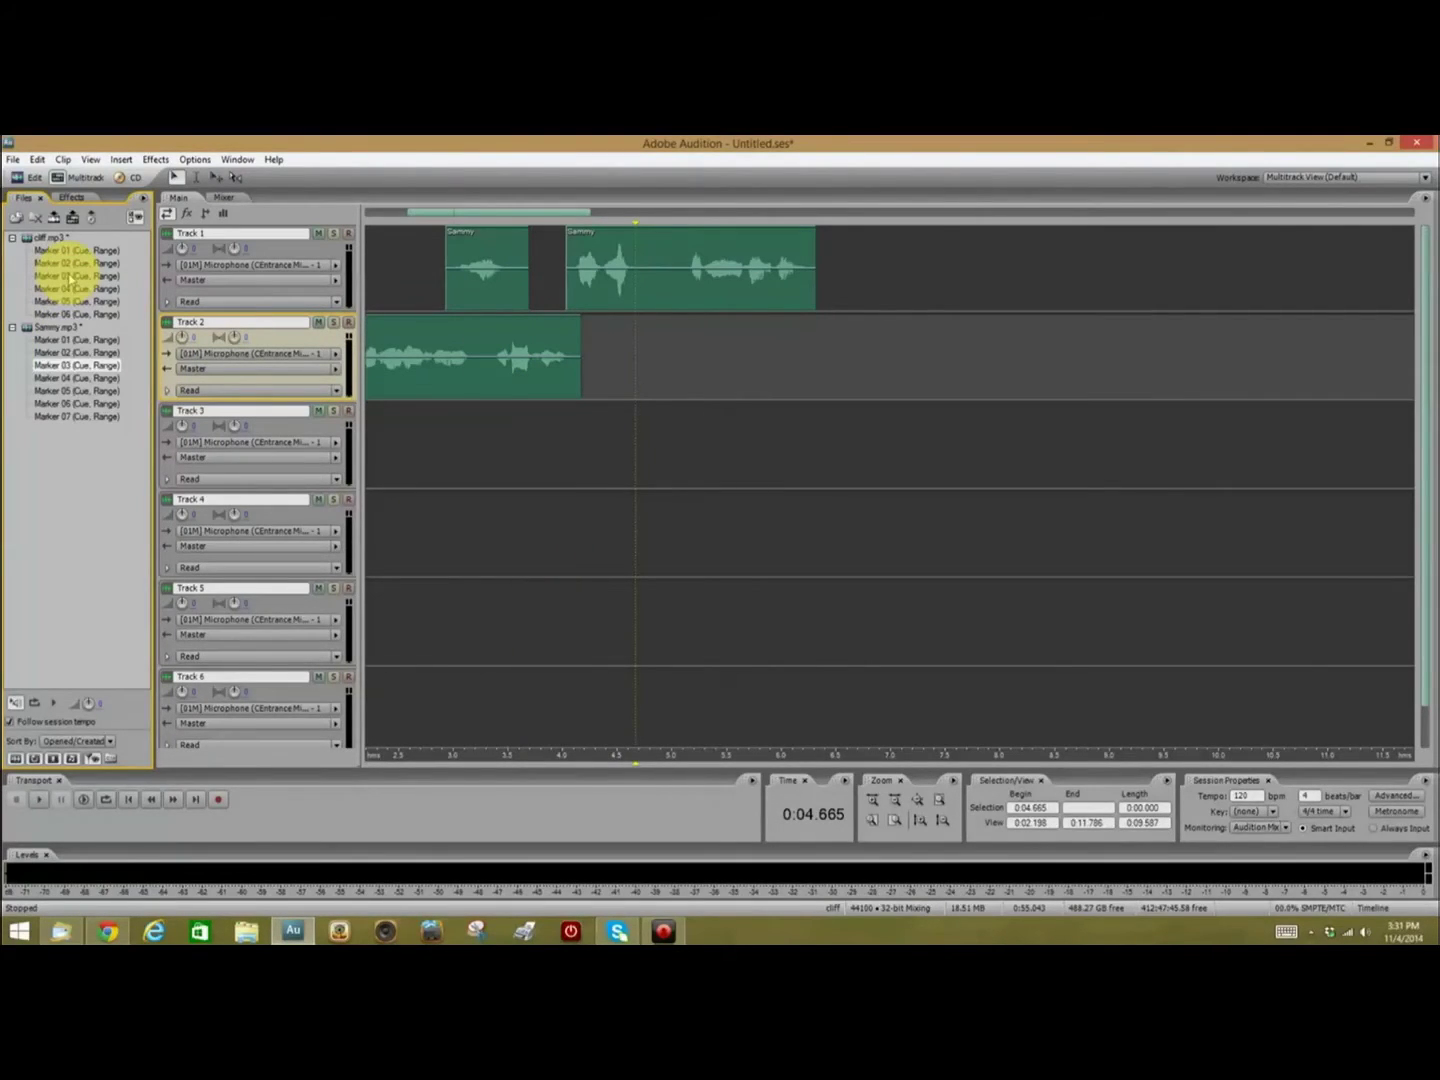
Add two more cliff lines to Track 2, including Marker 03 near 6.2 s, and preview
drag(73, 267, 643, 358)
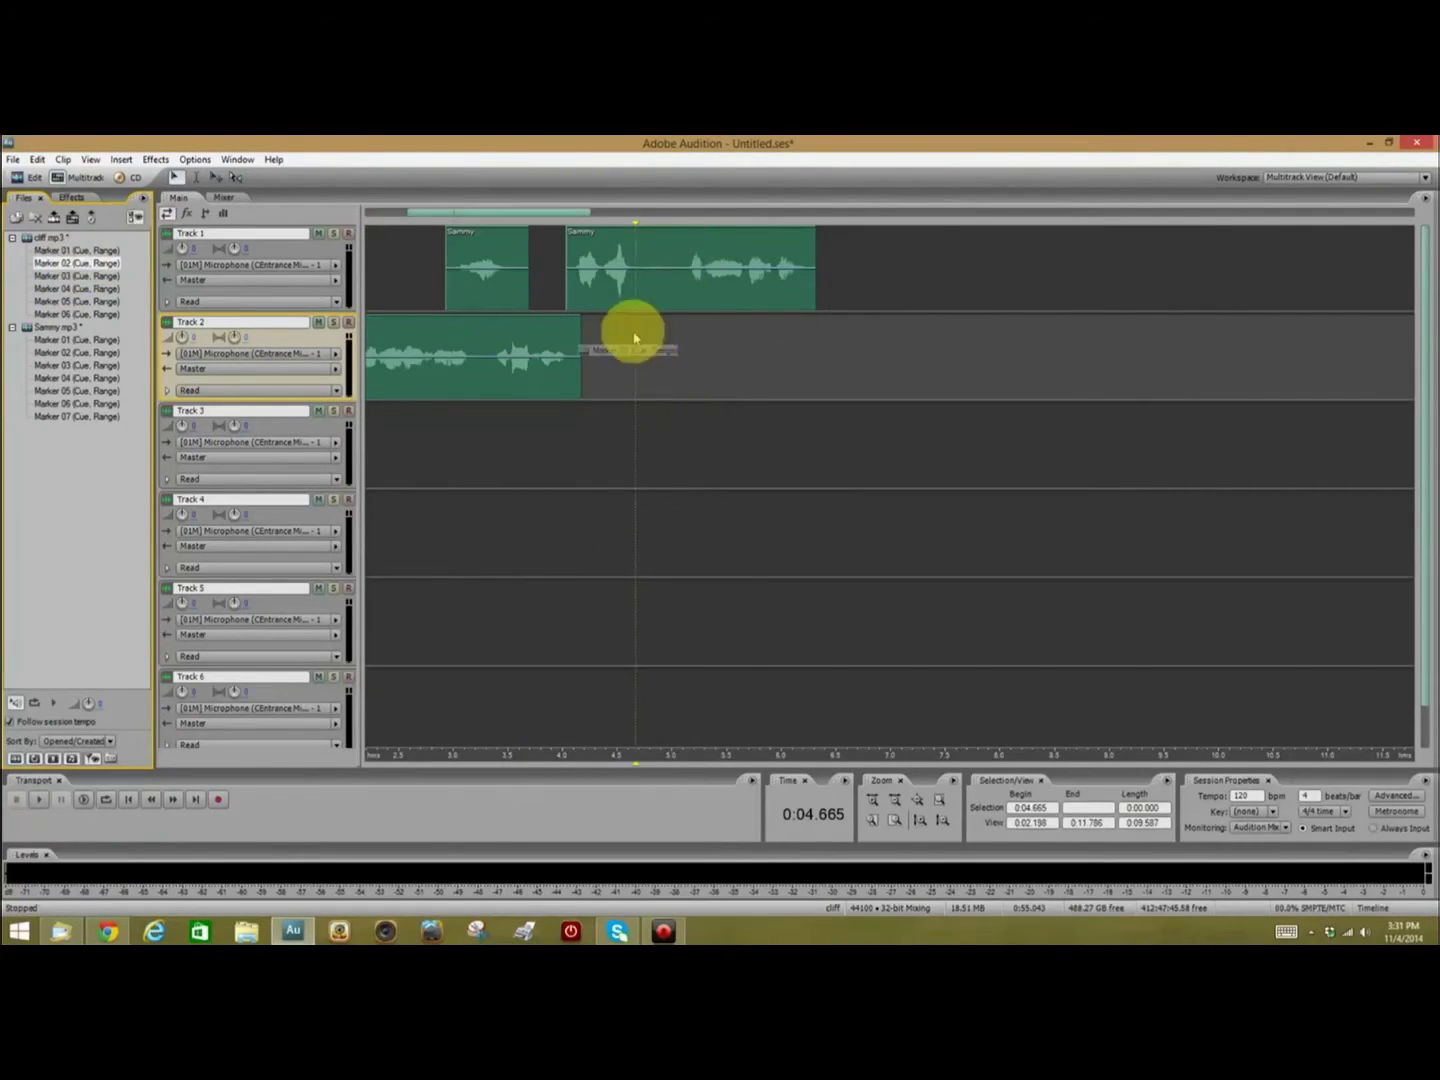
click(602, 453)
key(space)
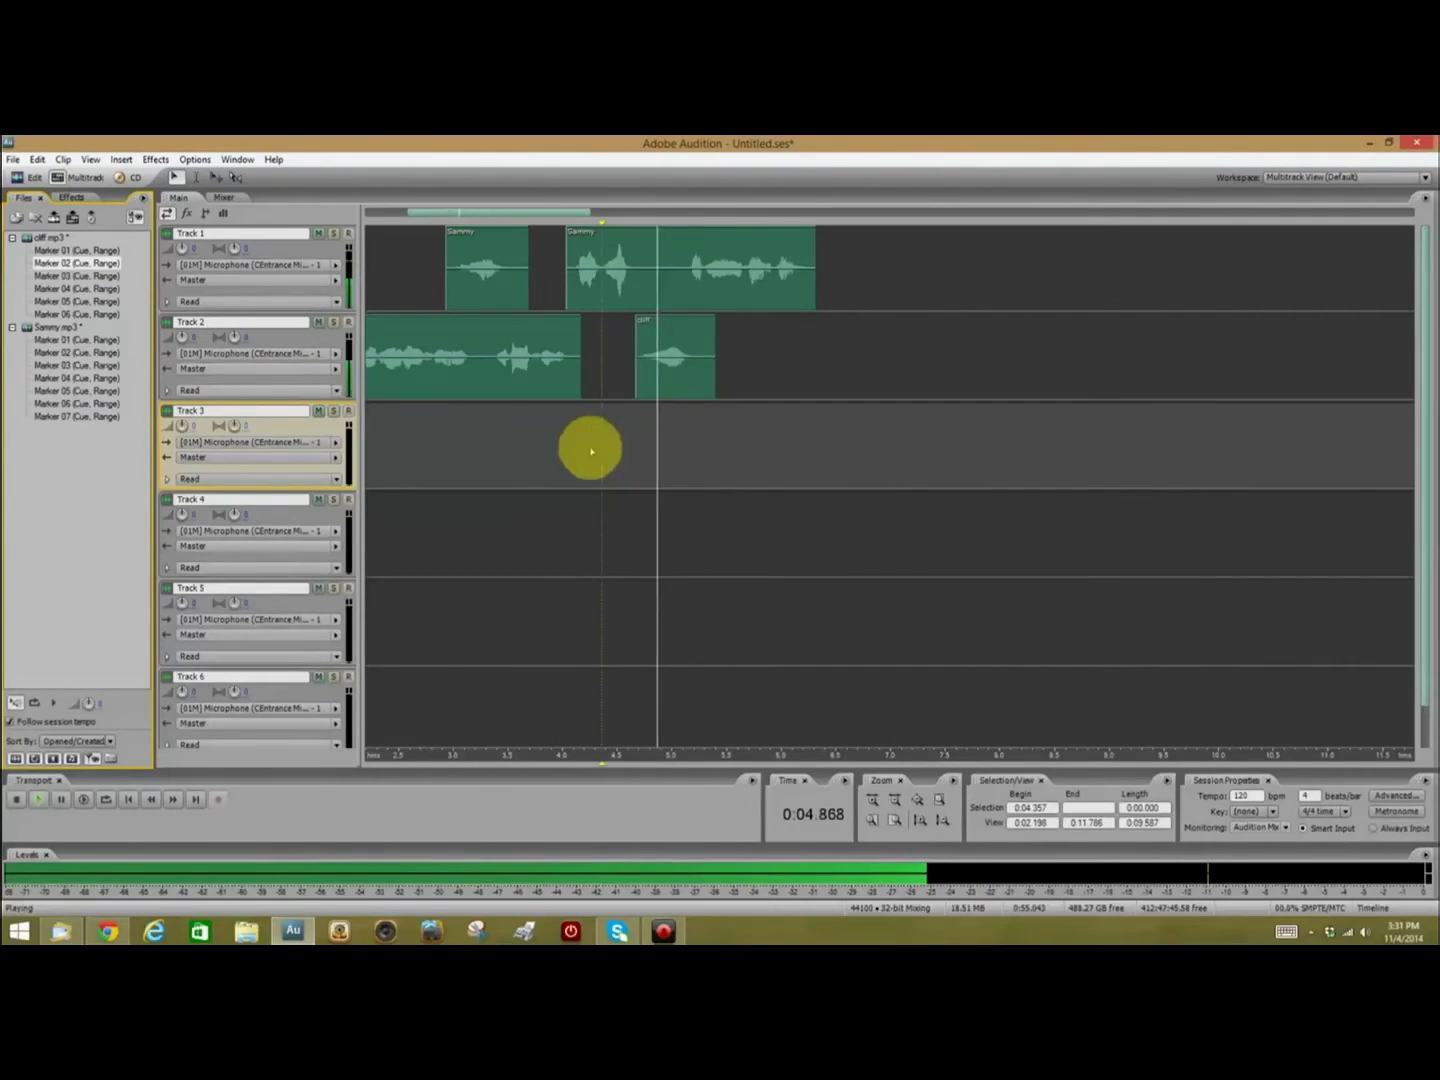
click(803, 357)
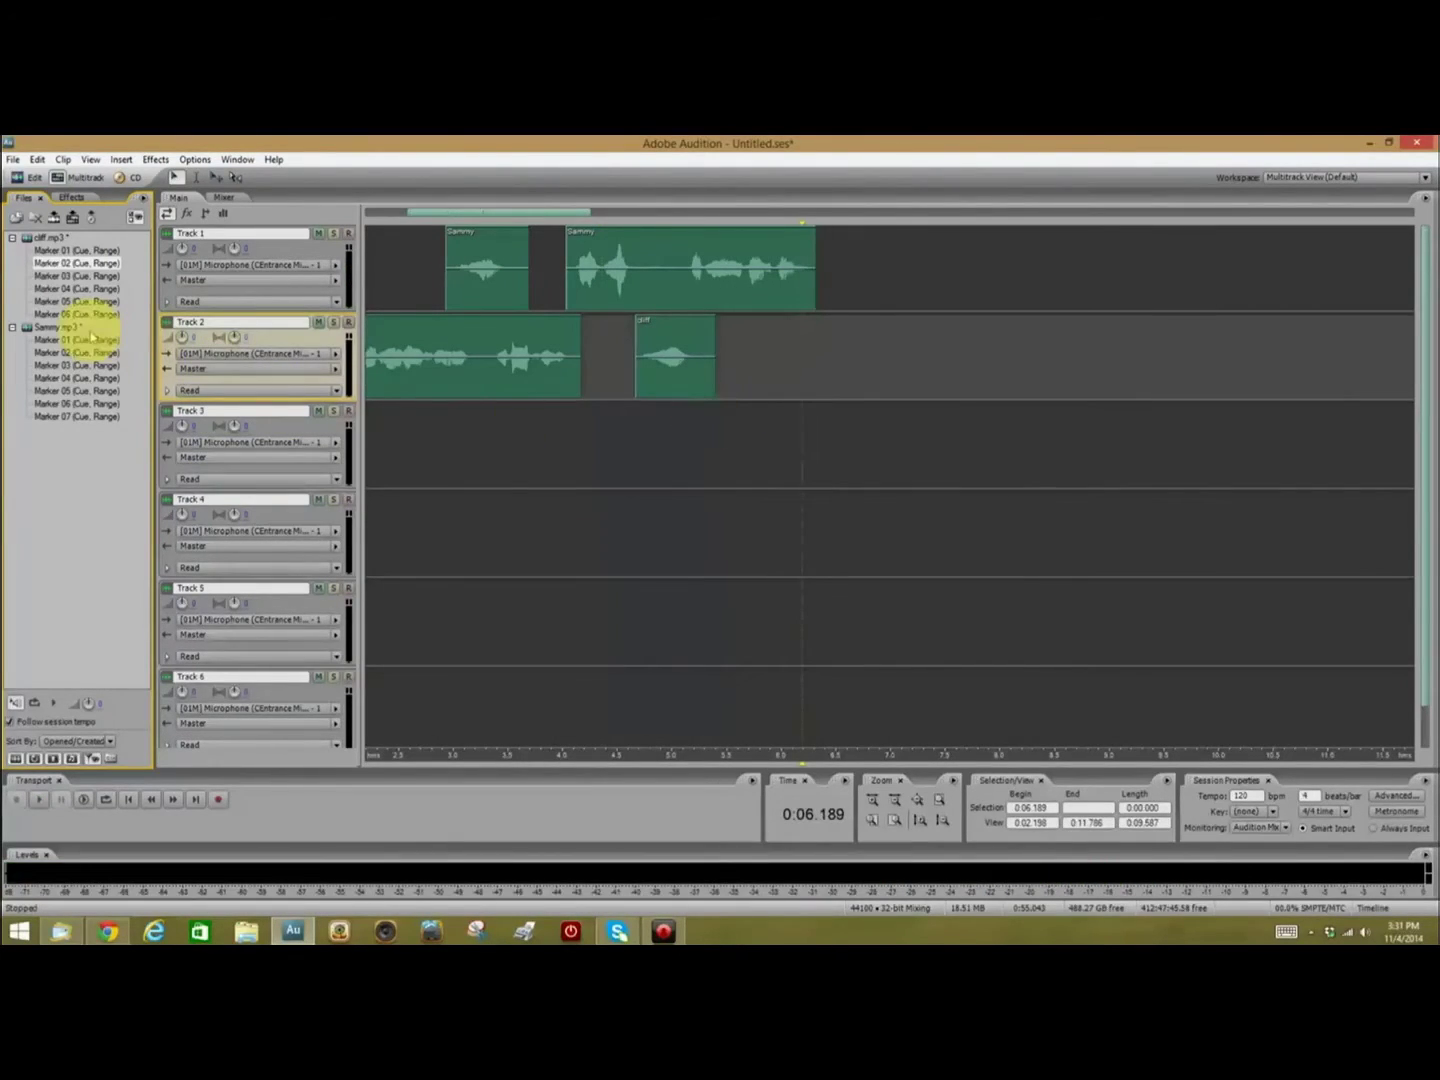
drag(97, 267, 810, 341)
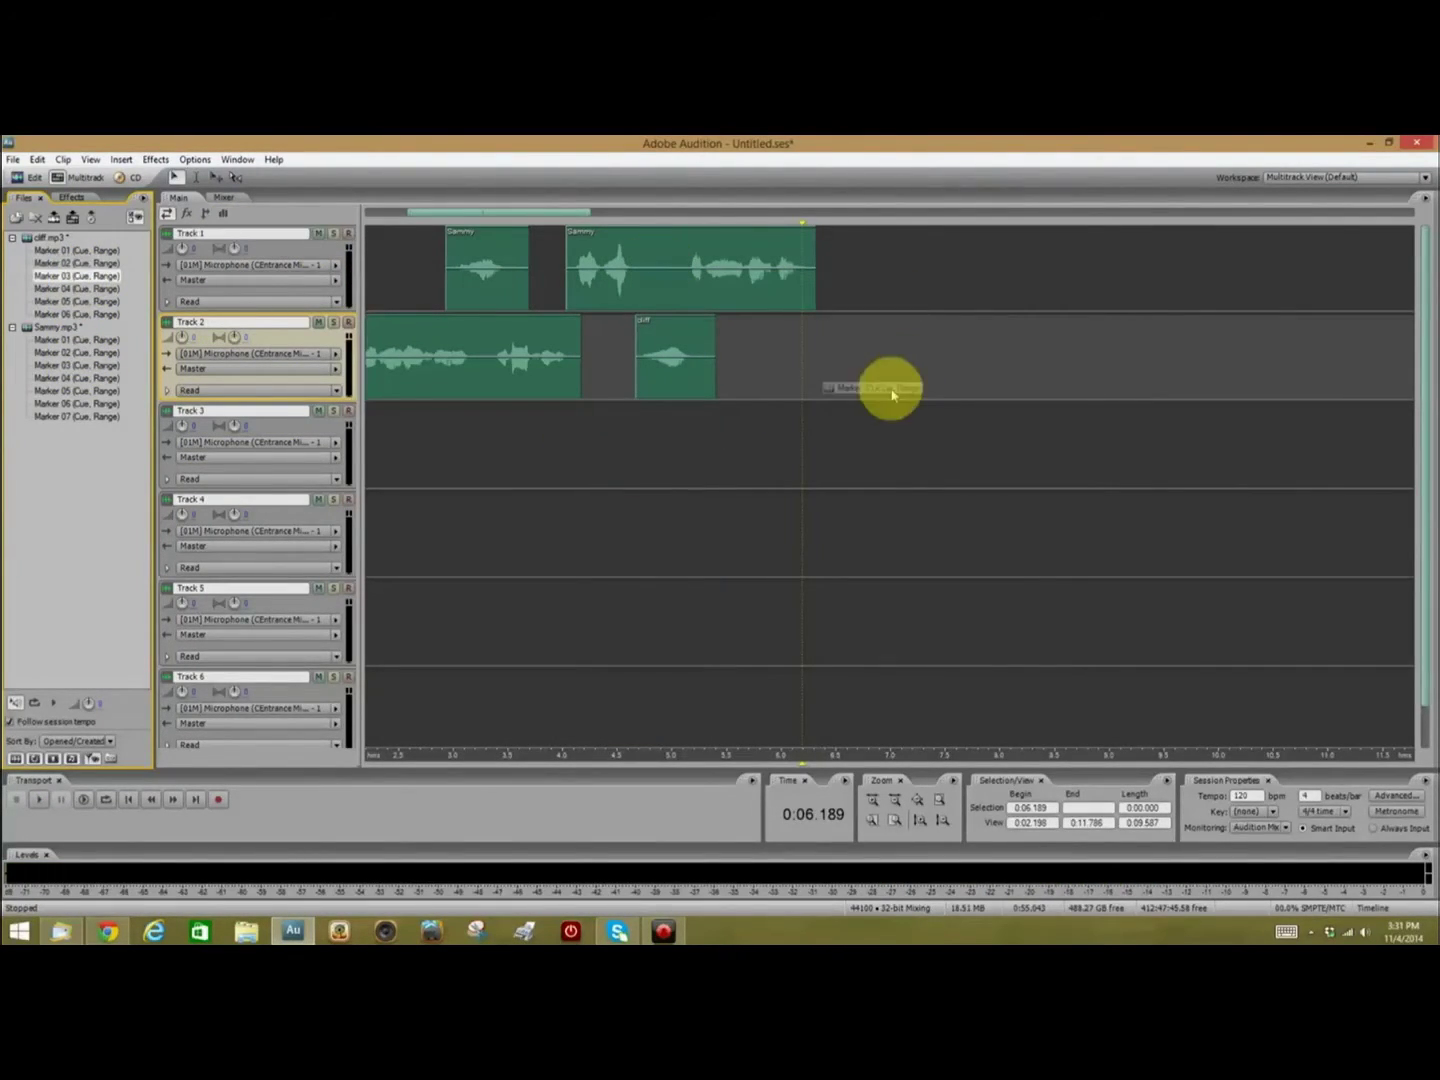
click(734, 391)
key(space)
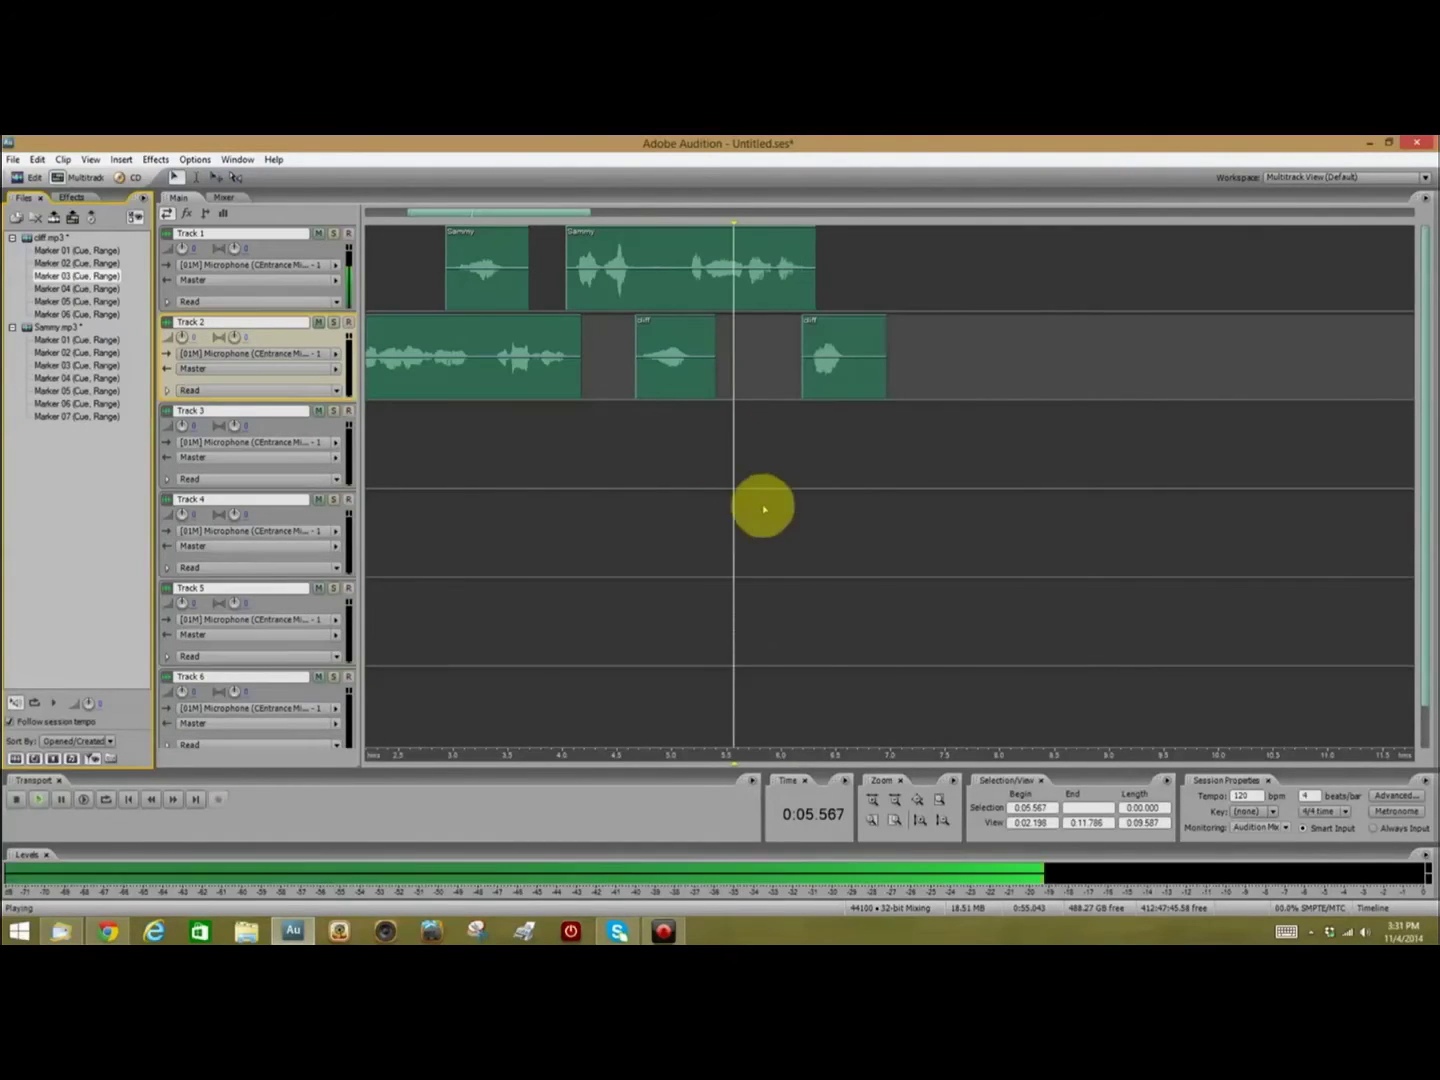
click(163, 365)
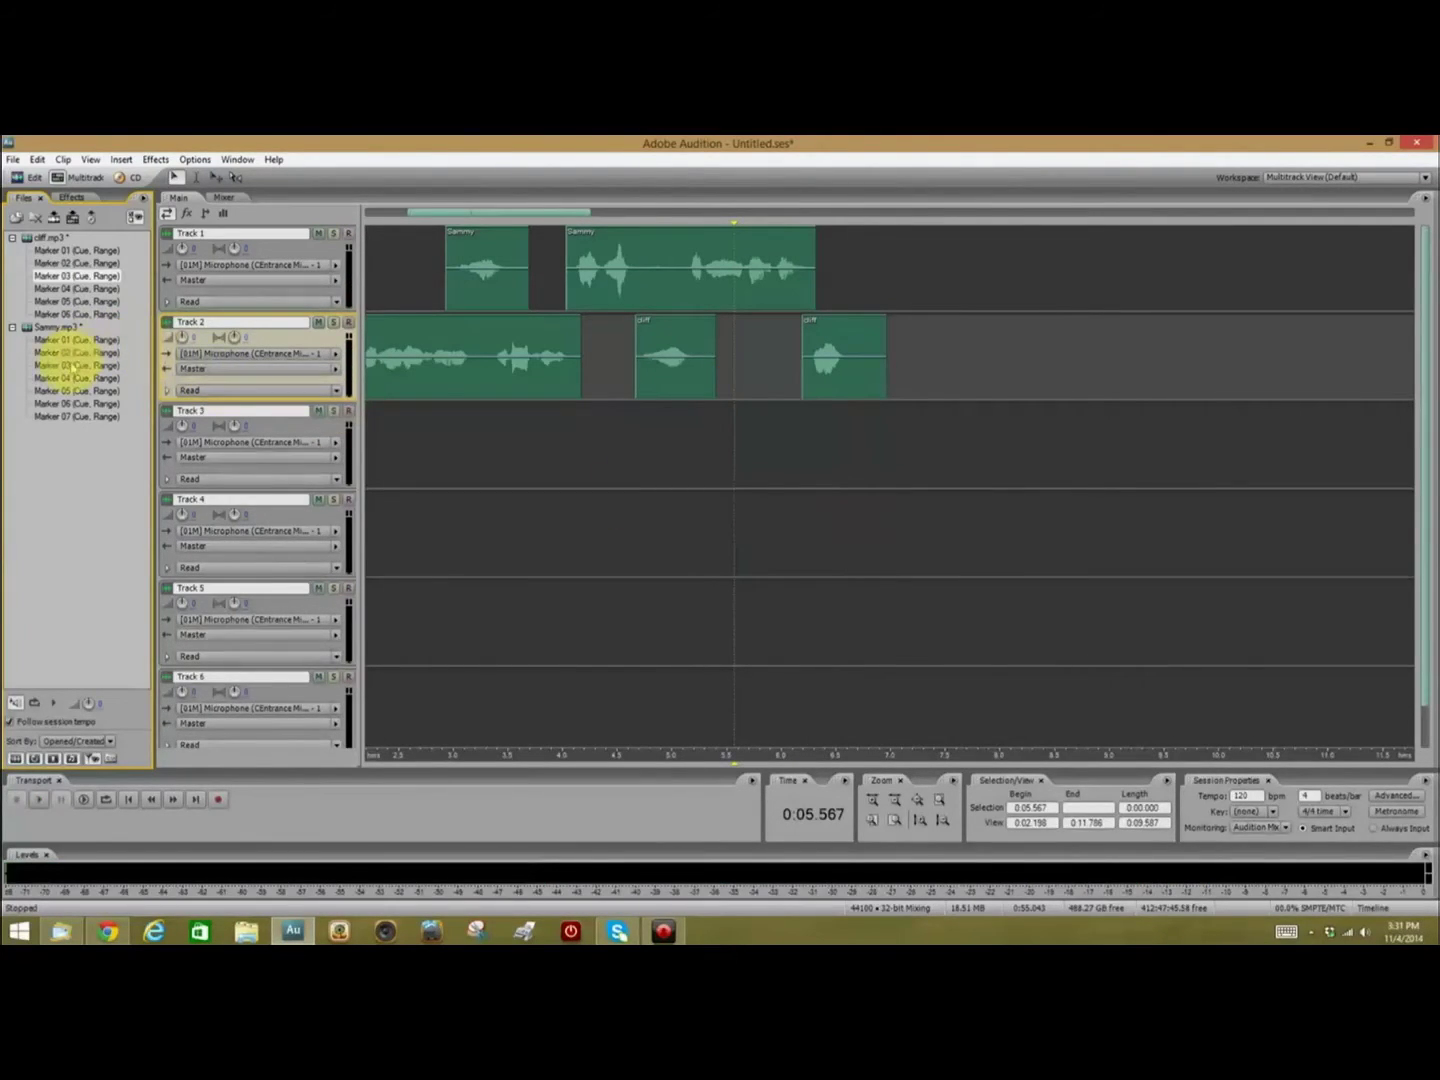
Add Sammy's Marker 04 line to the end of Track 1 and preview from 6 s
click(475, 460)
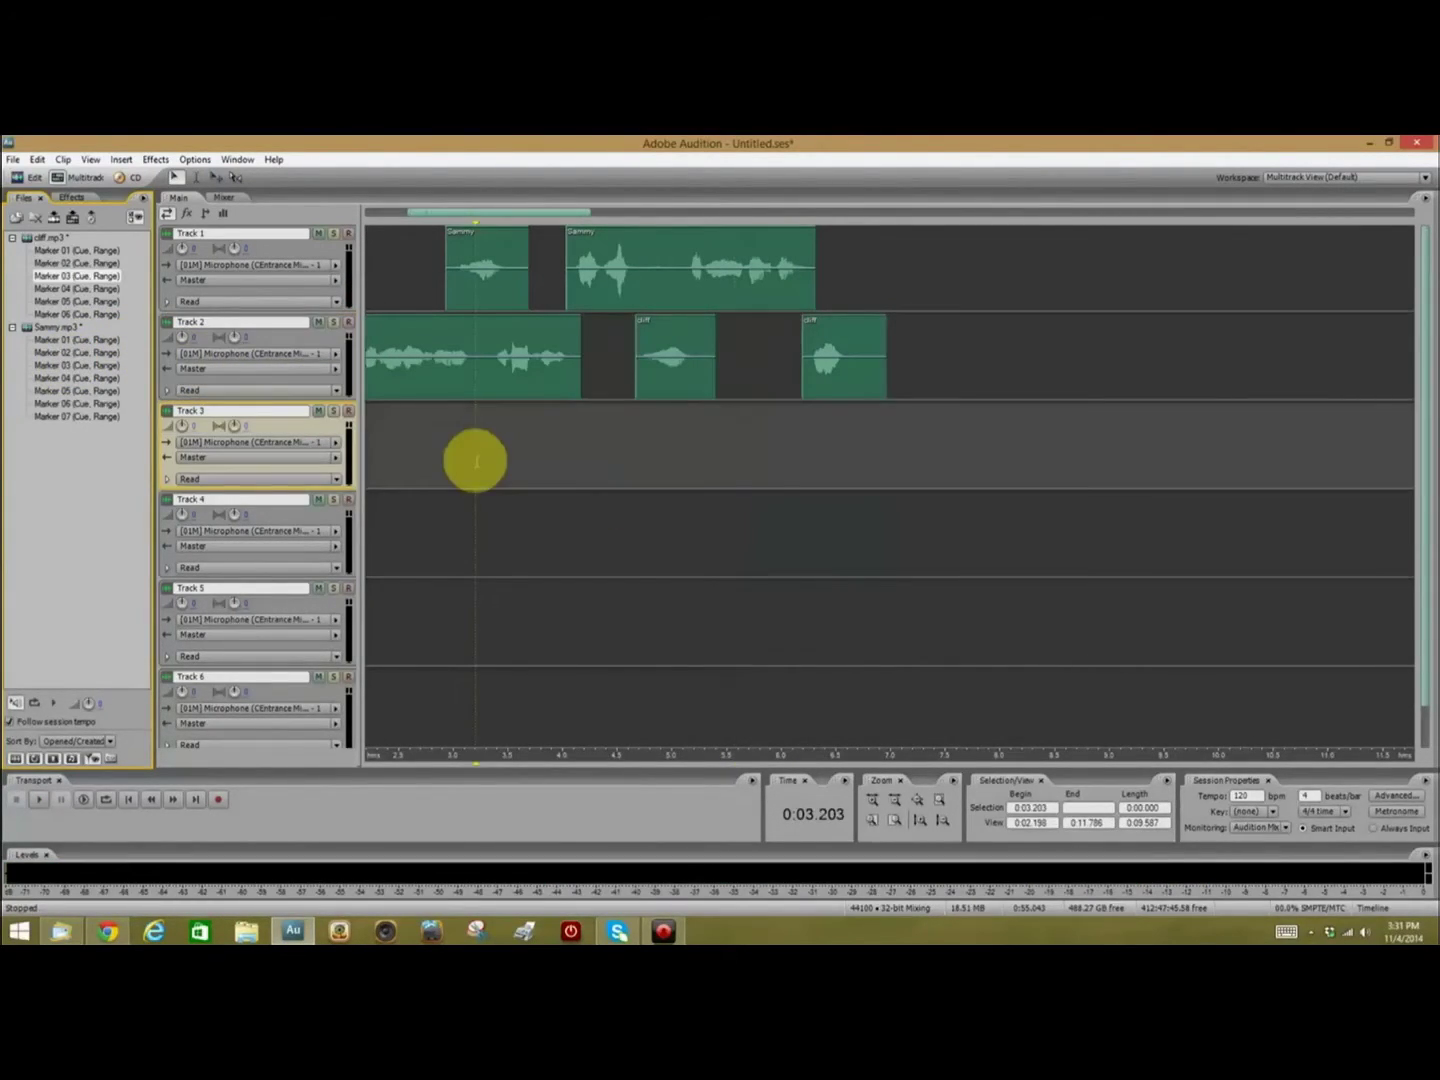
scroll(491, 462, up, 2)
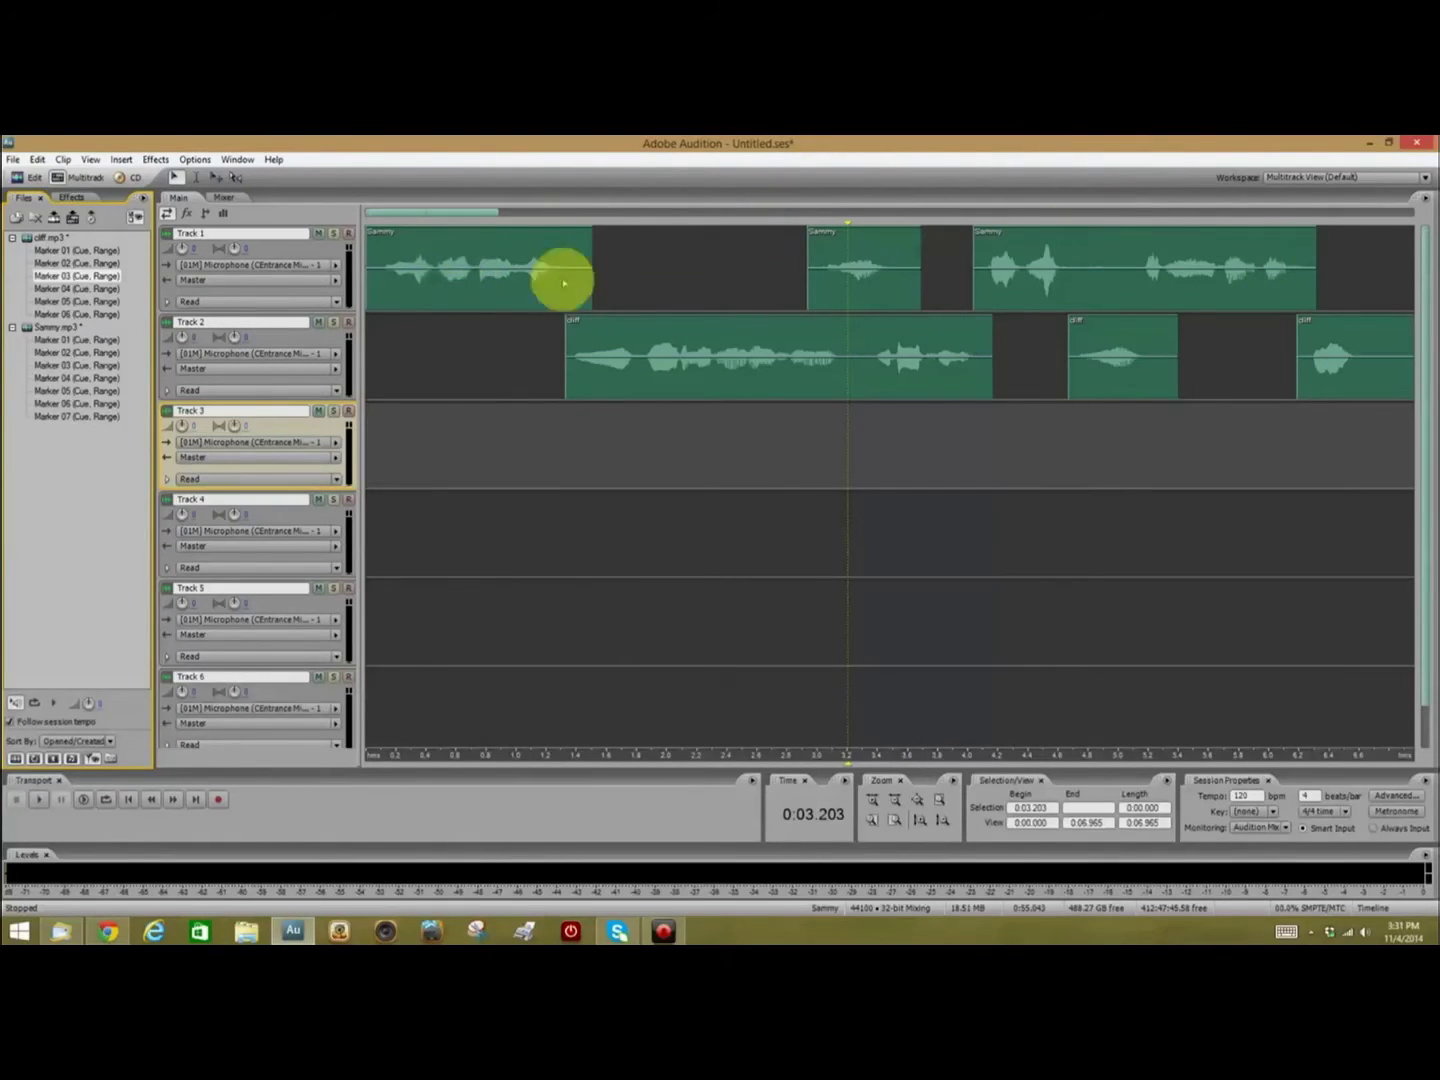
drag(62, 379, 1330, 278)
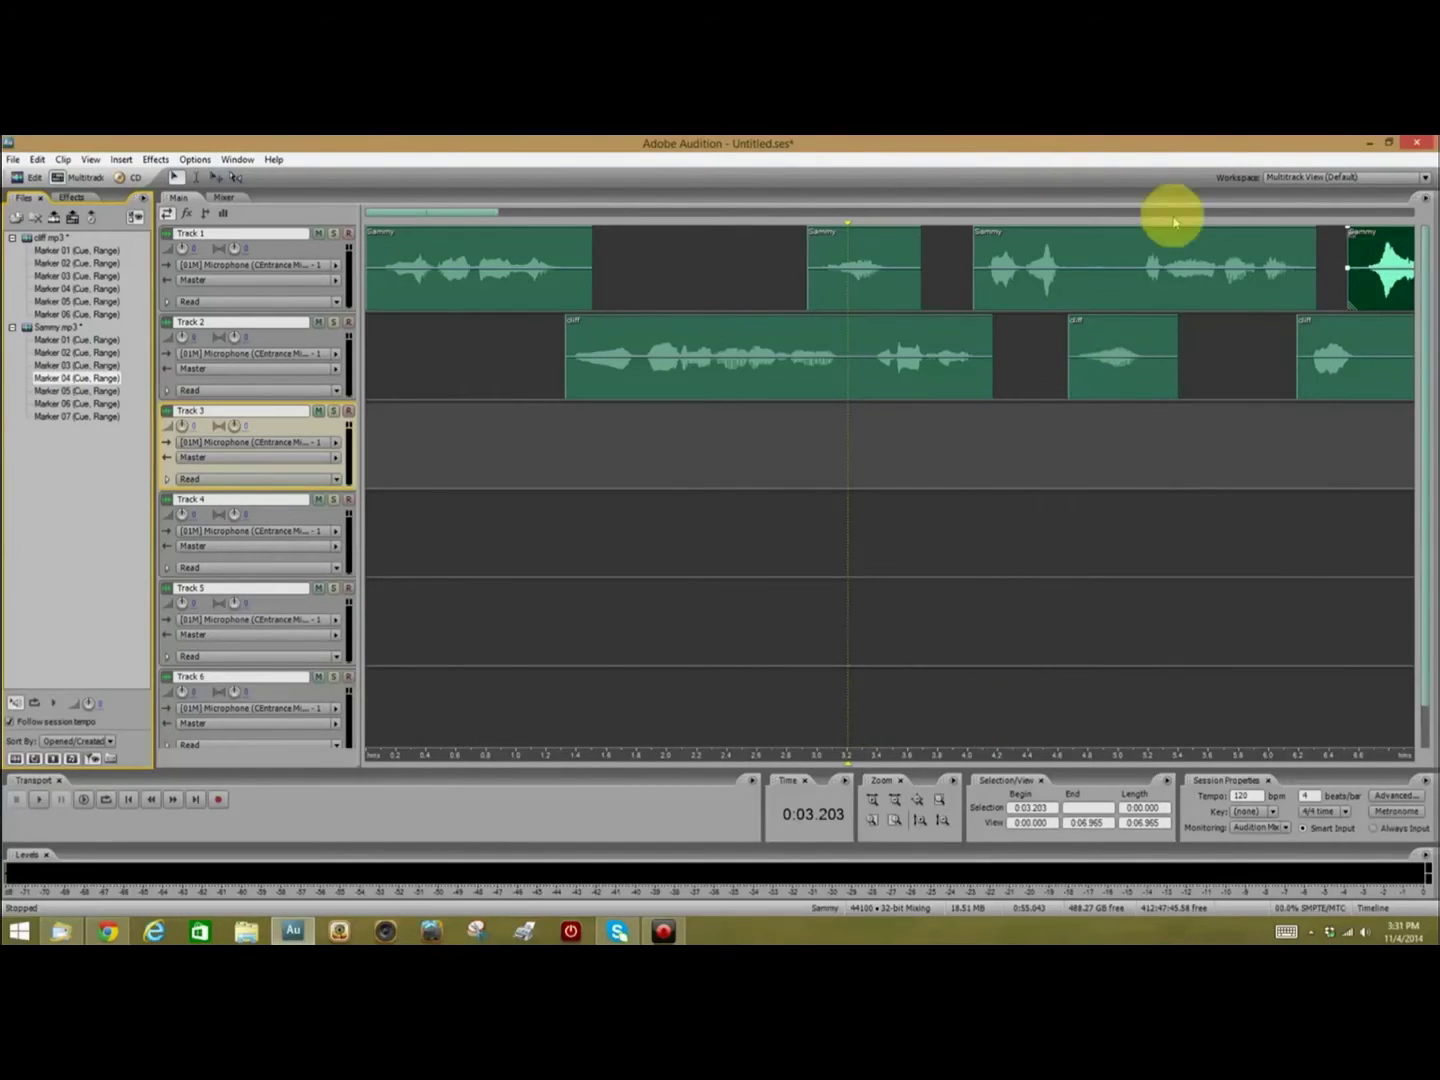
click(472, 211)
drag(473, 213, 563, 195)
click(520, 471)
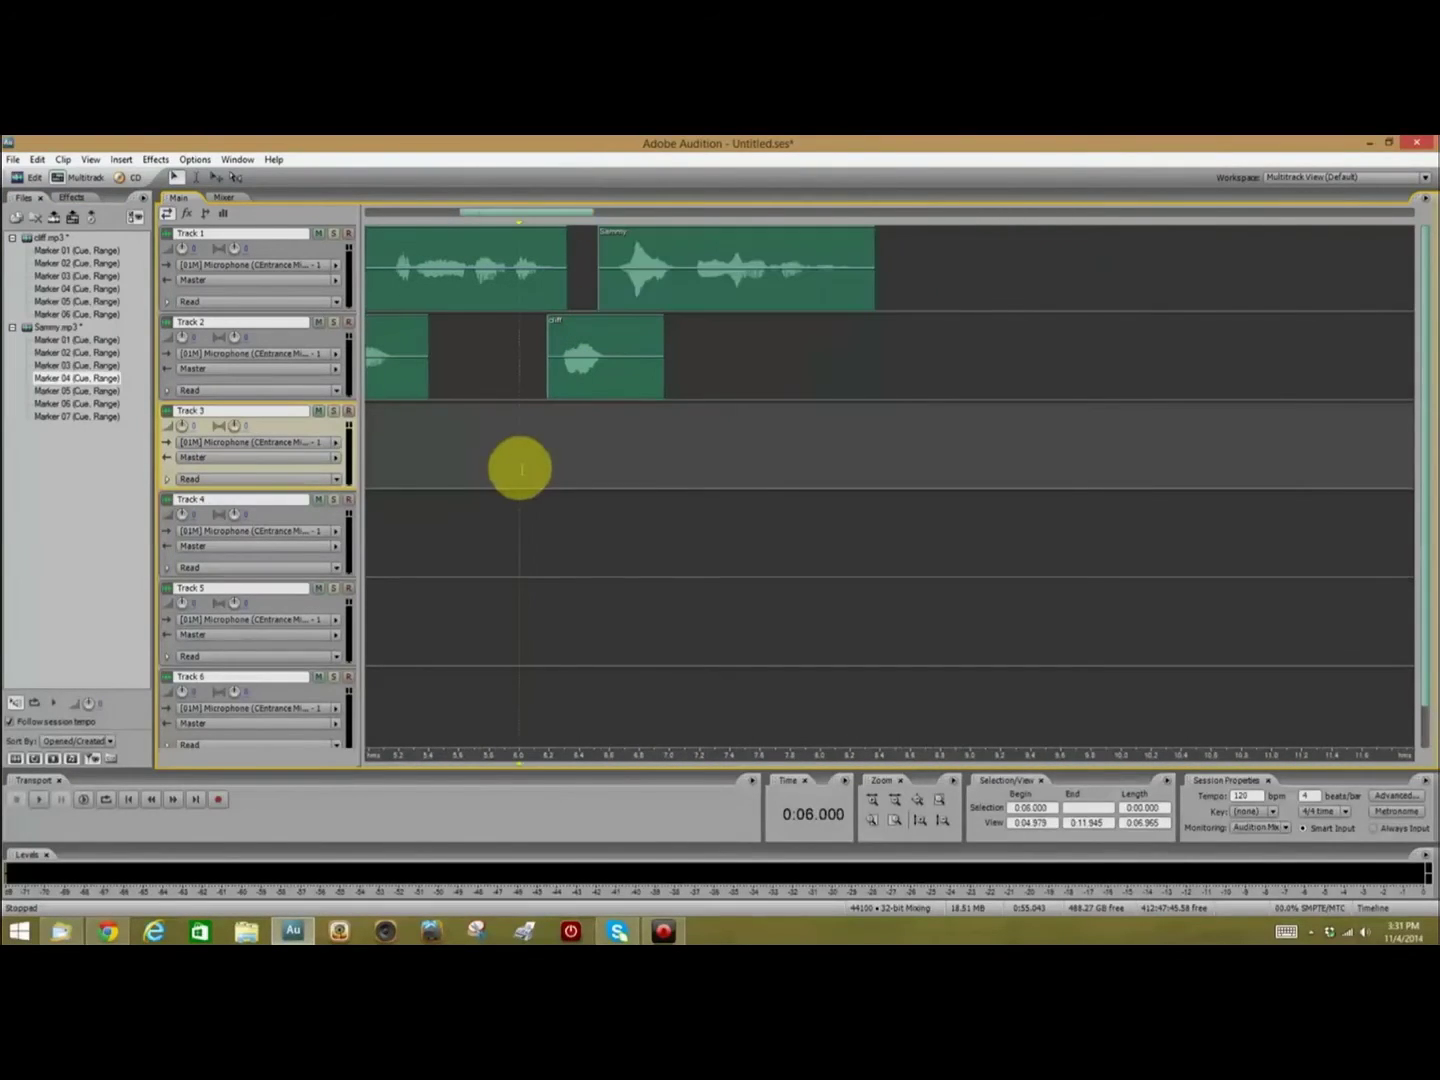
key(space)
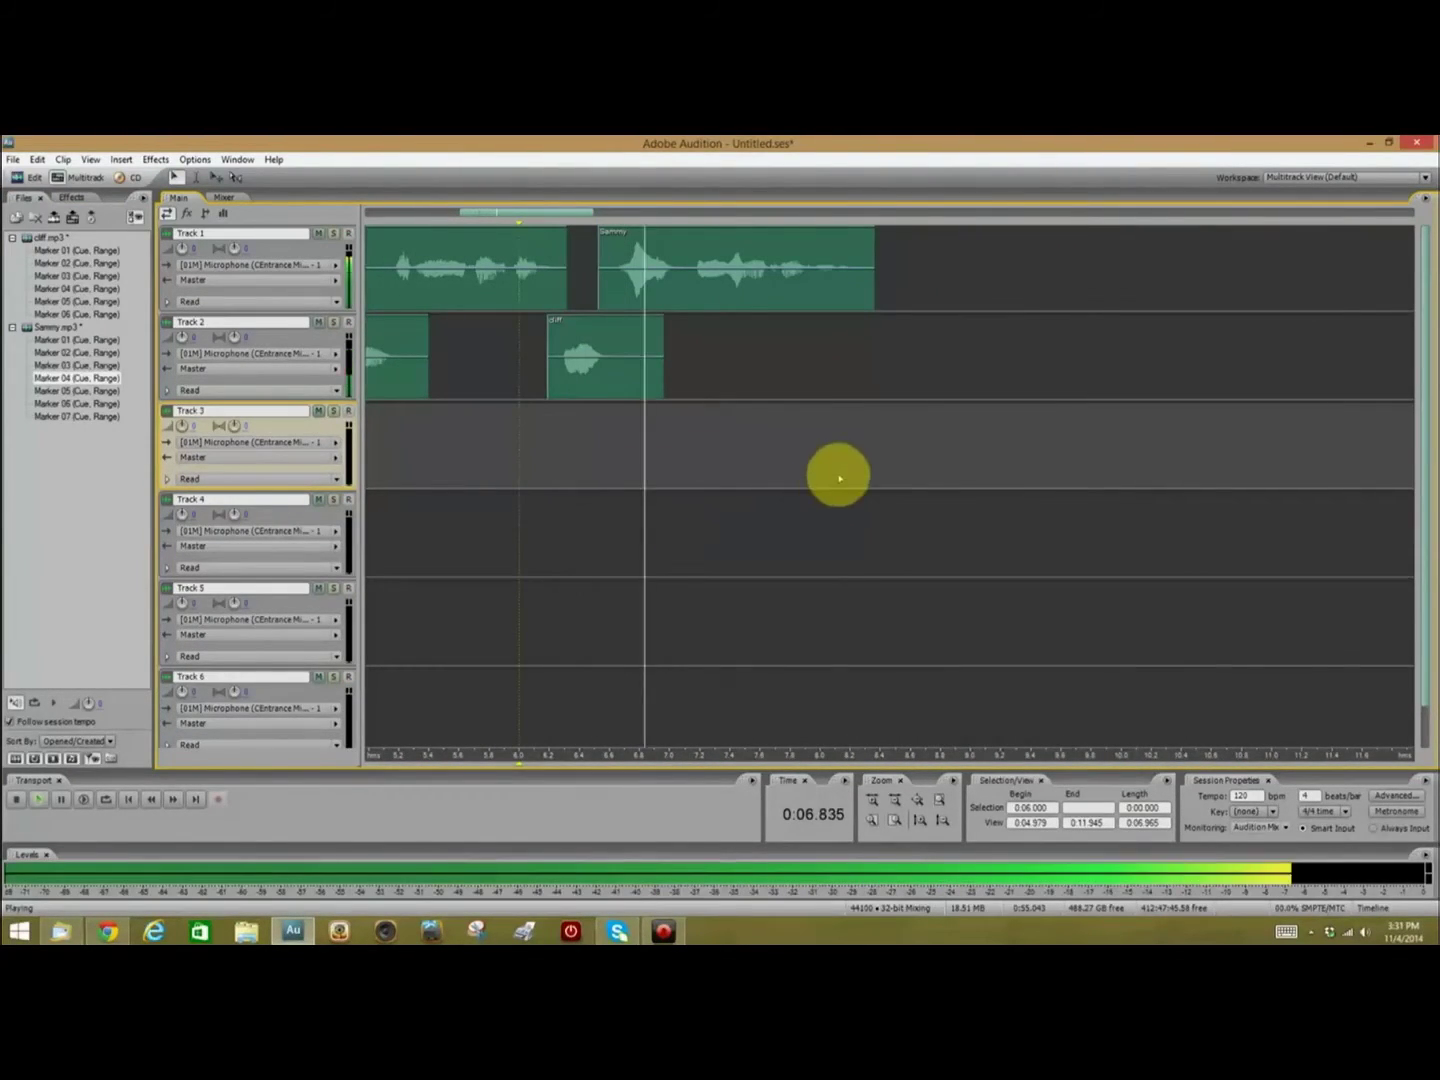
click(856, 354)
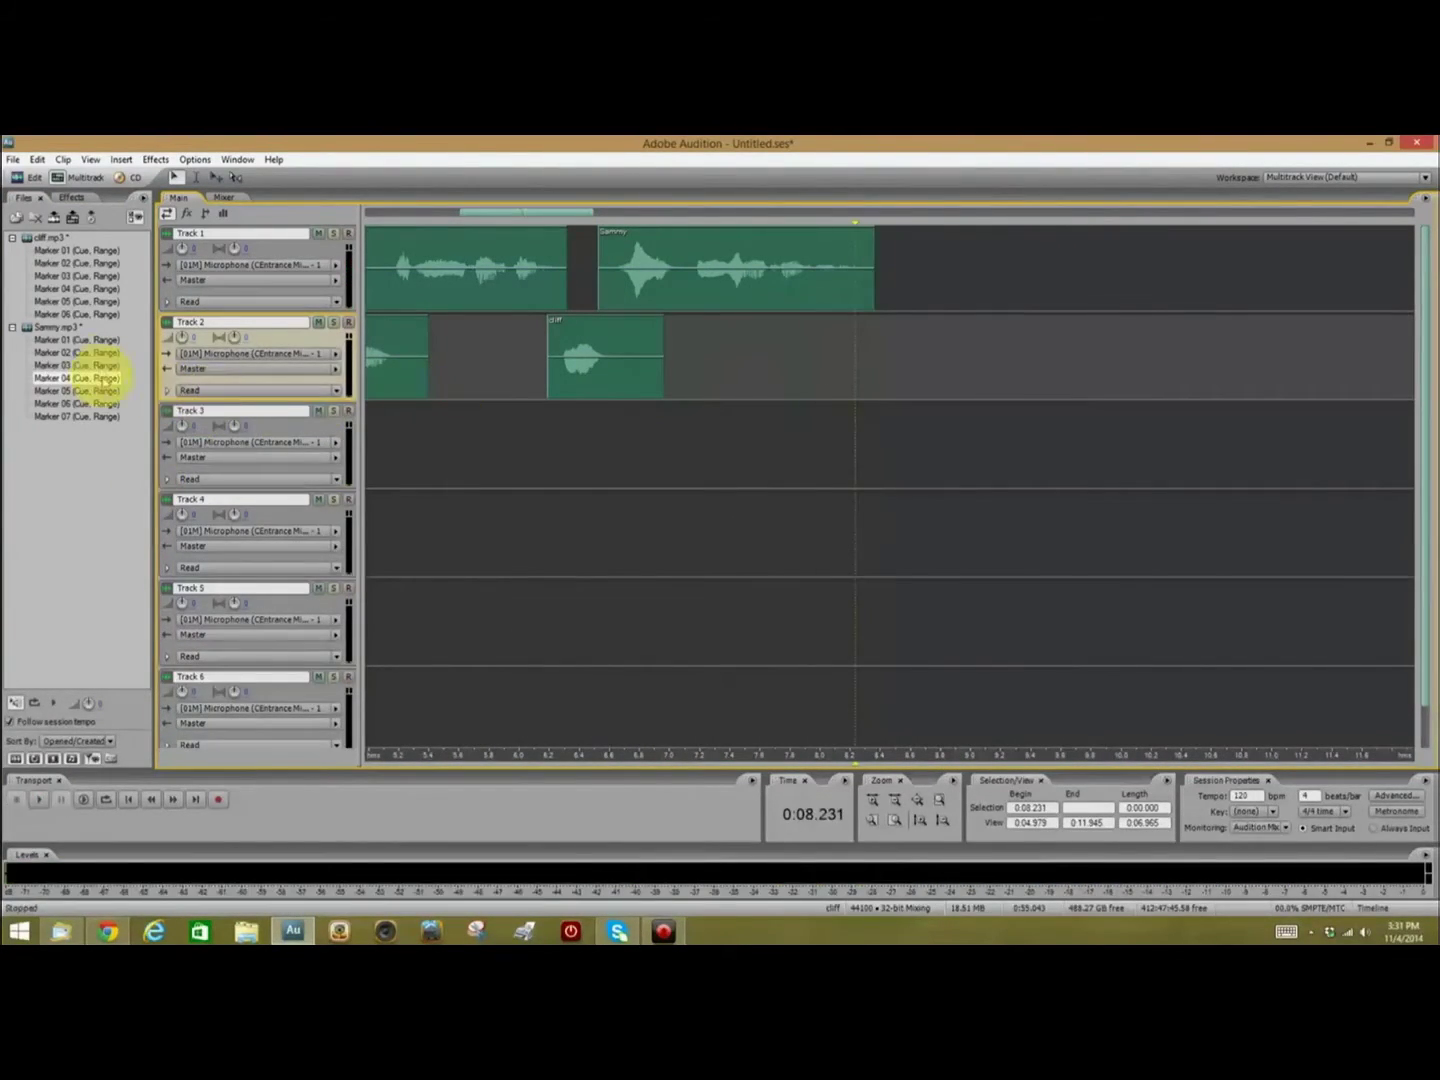
Add cliff's Marker 04 line to the end of Track 2 and preview from about 7.5 s
scroll(475, 476, down, 1)
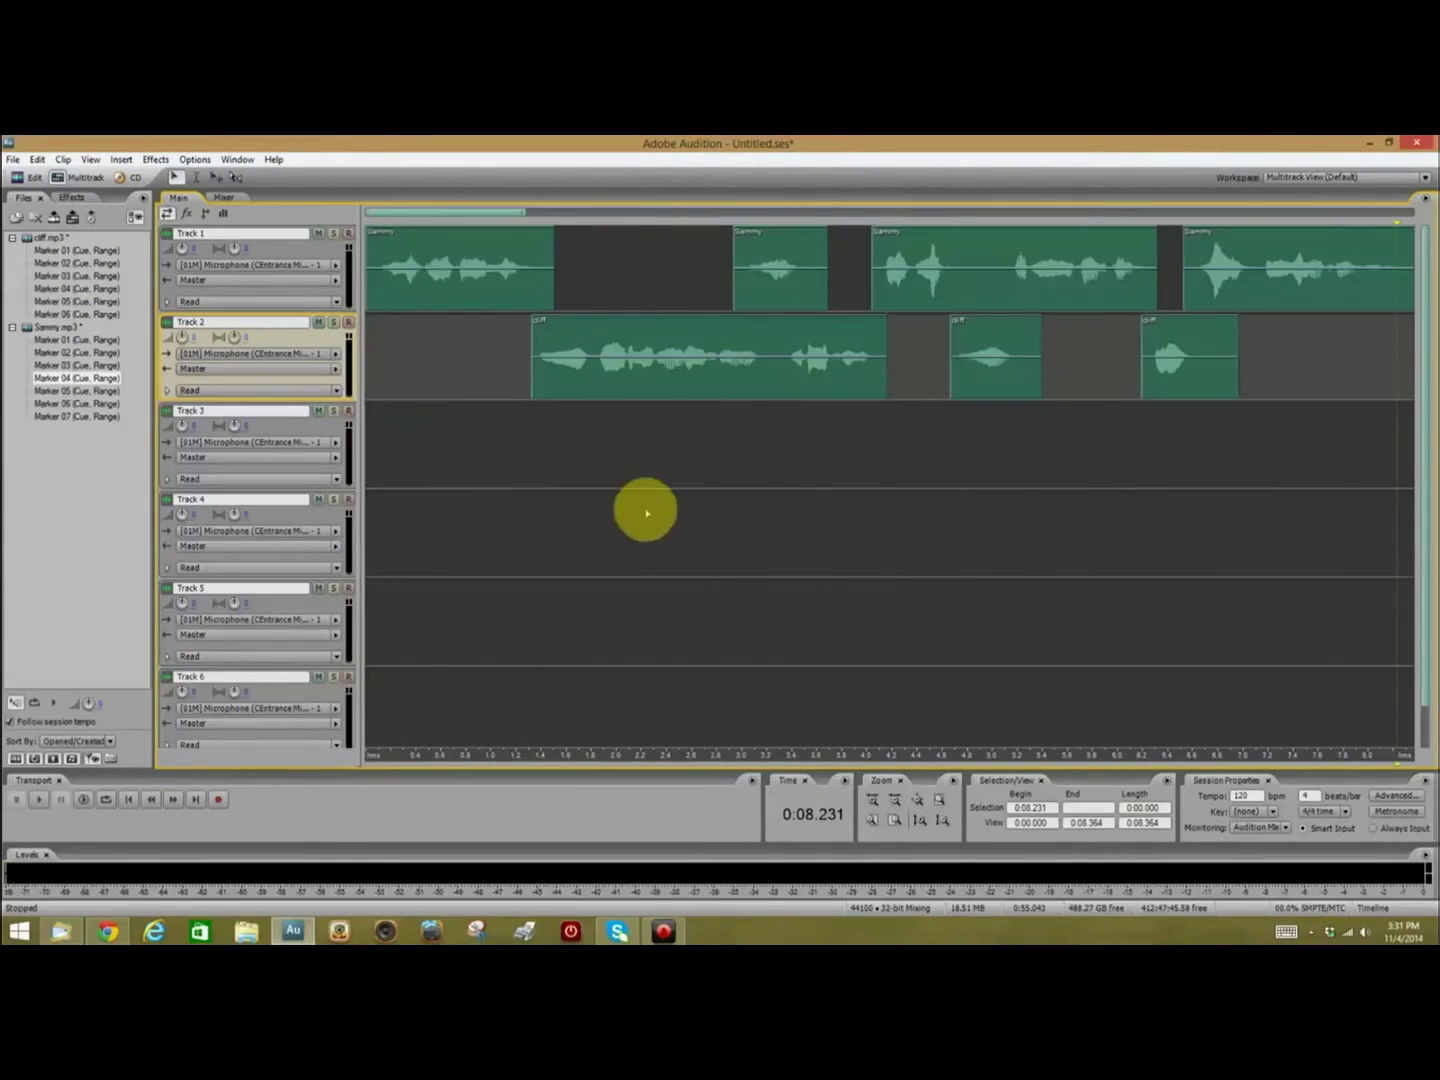
drag(66, 288, 1384, 346)
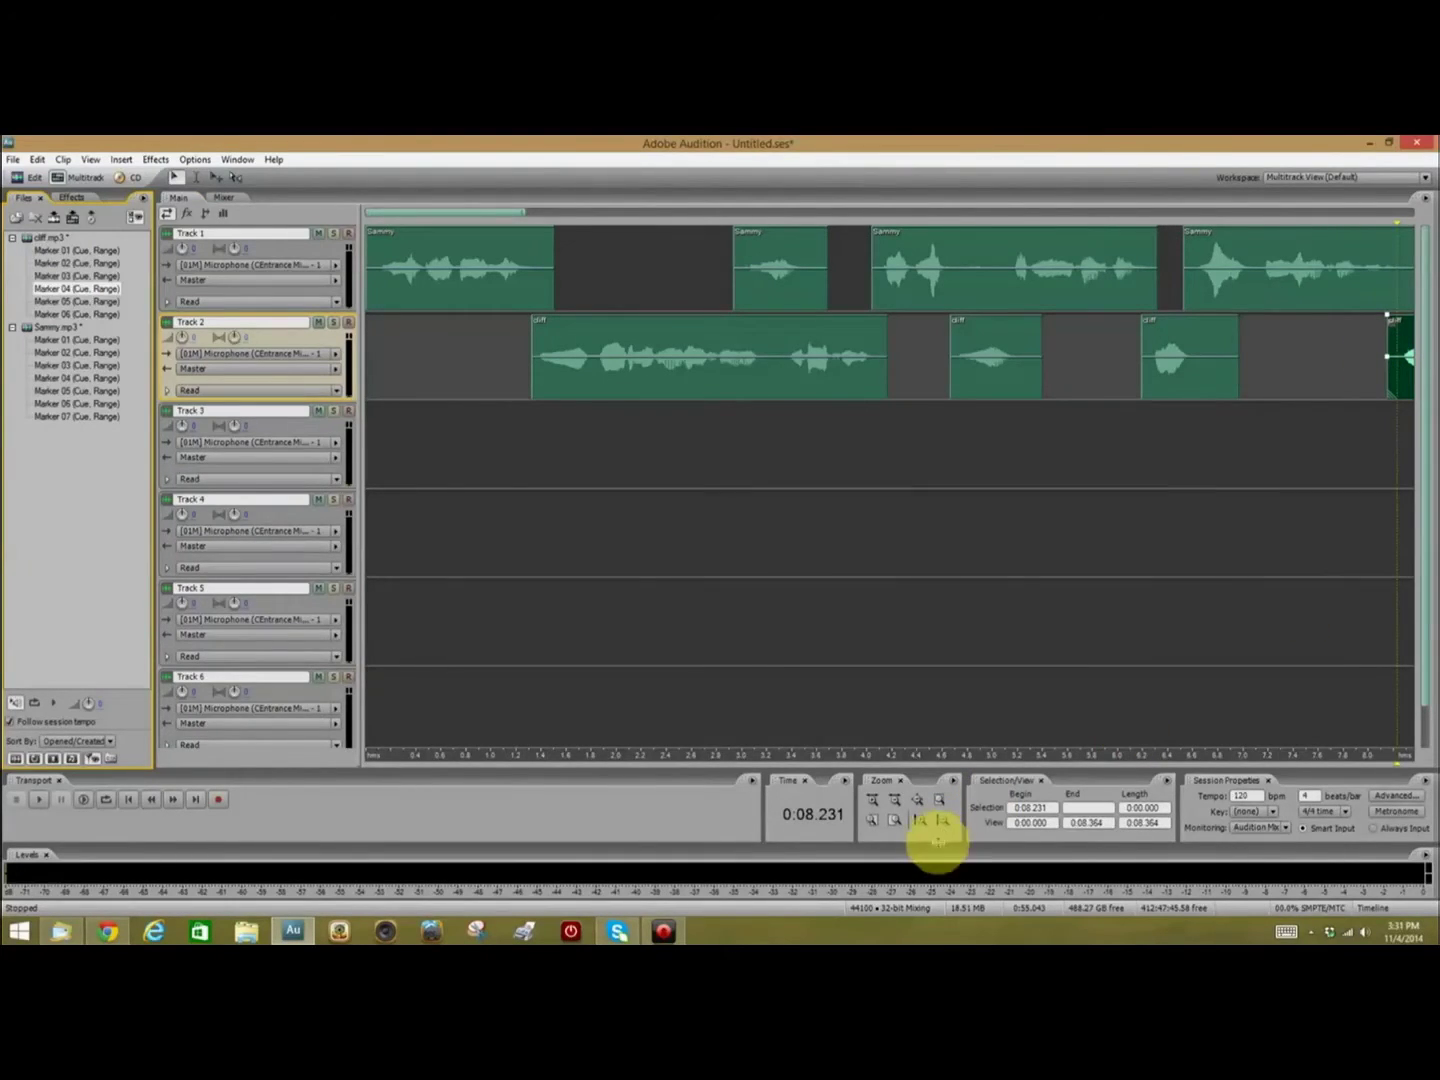
drag(518, 213, 614, 215)
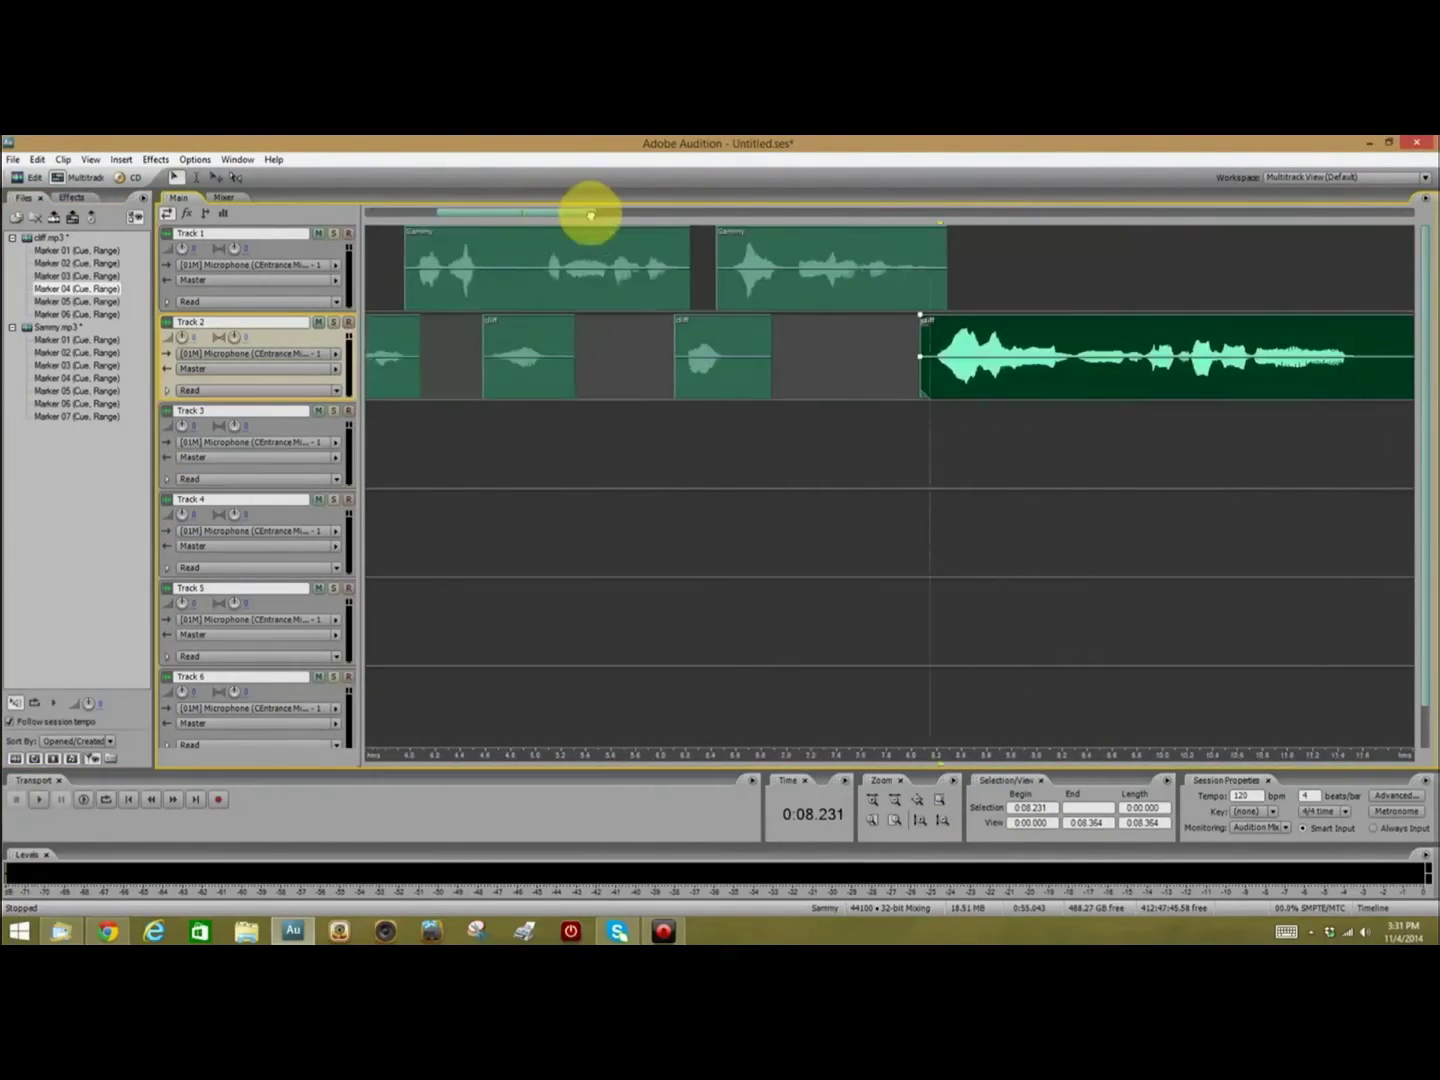
click(615, 480)
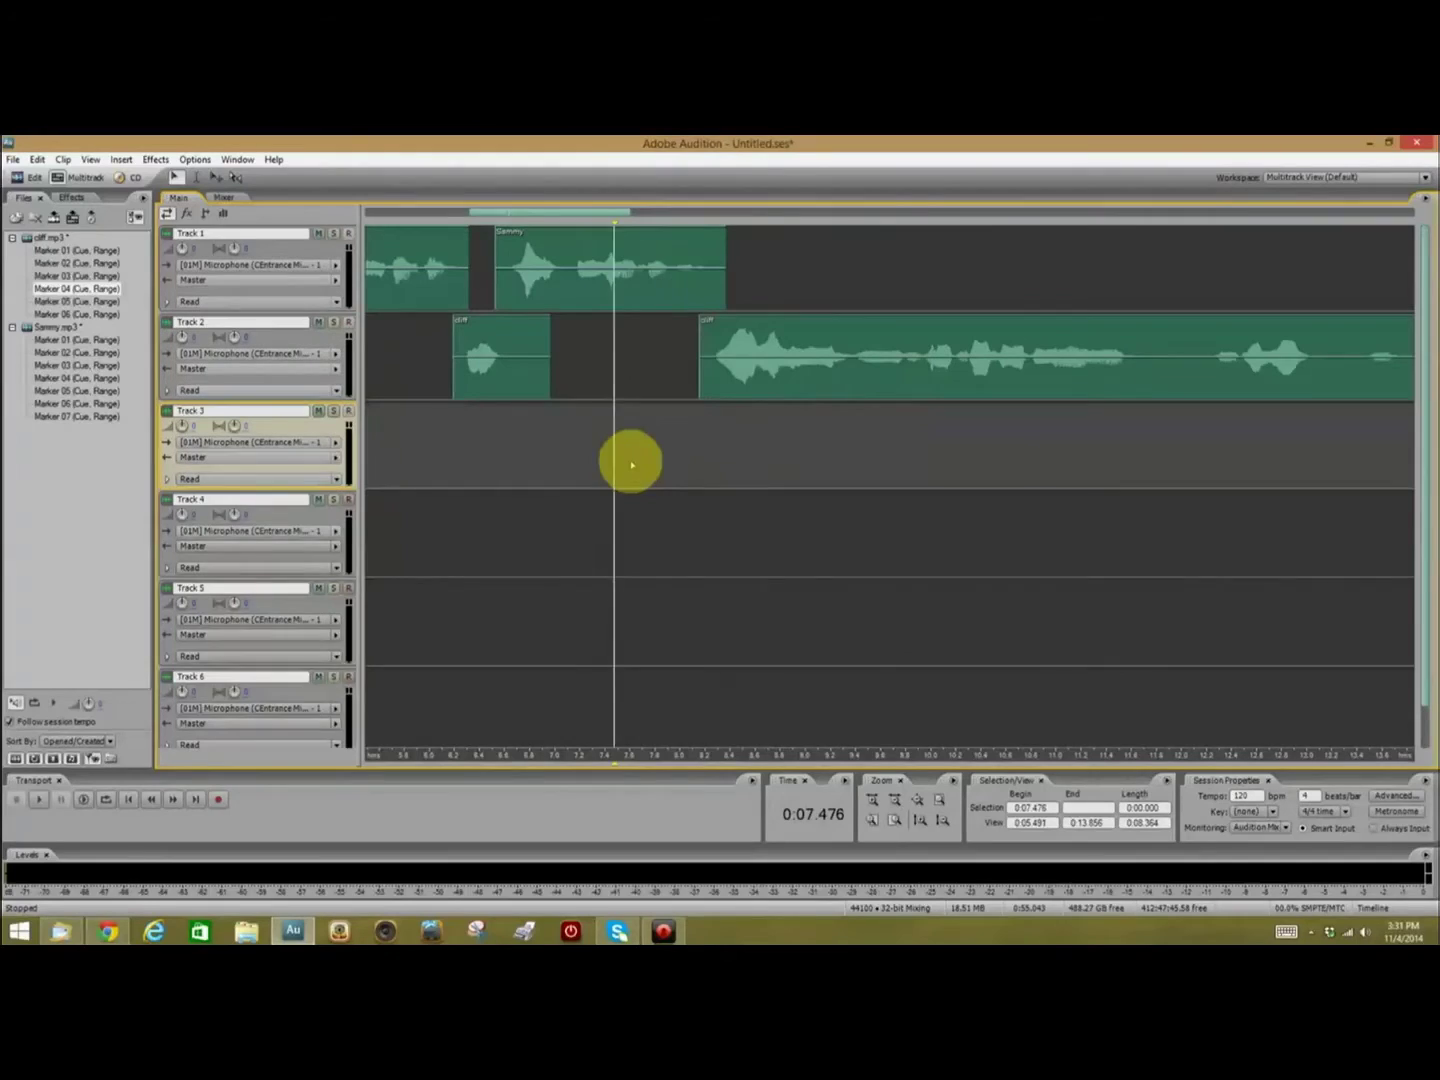
key(space)
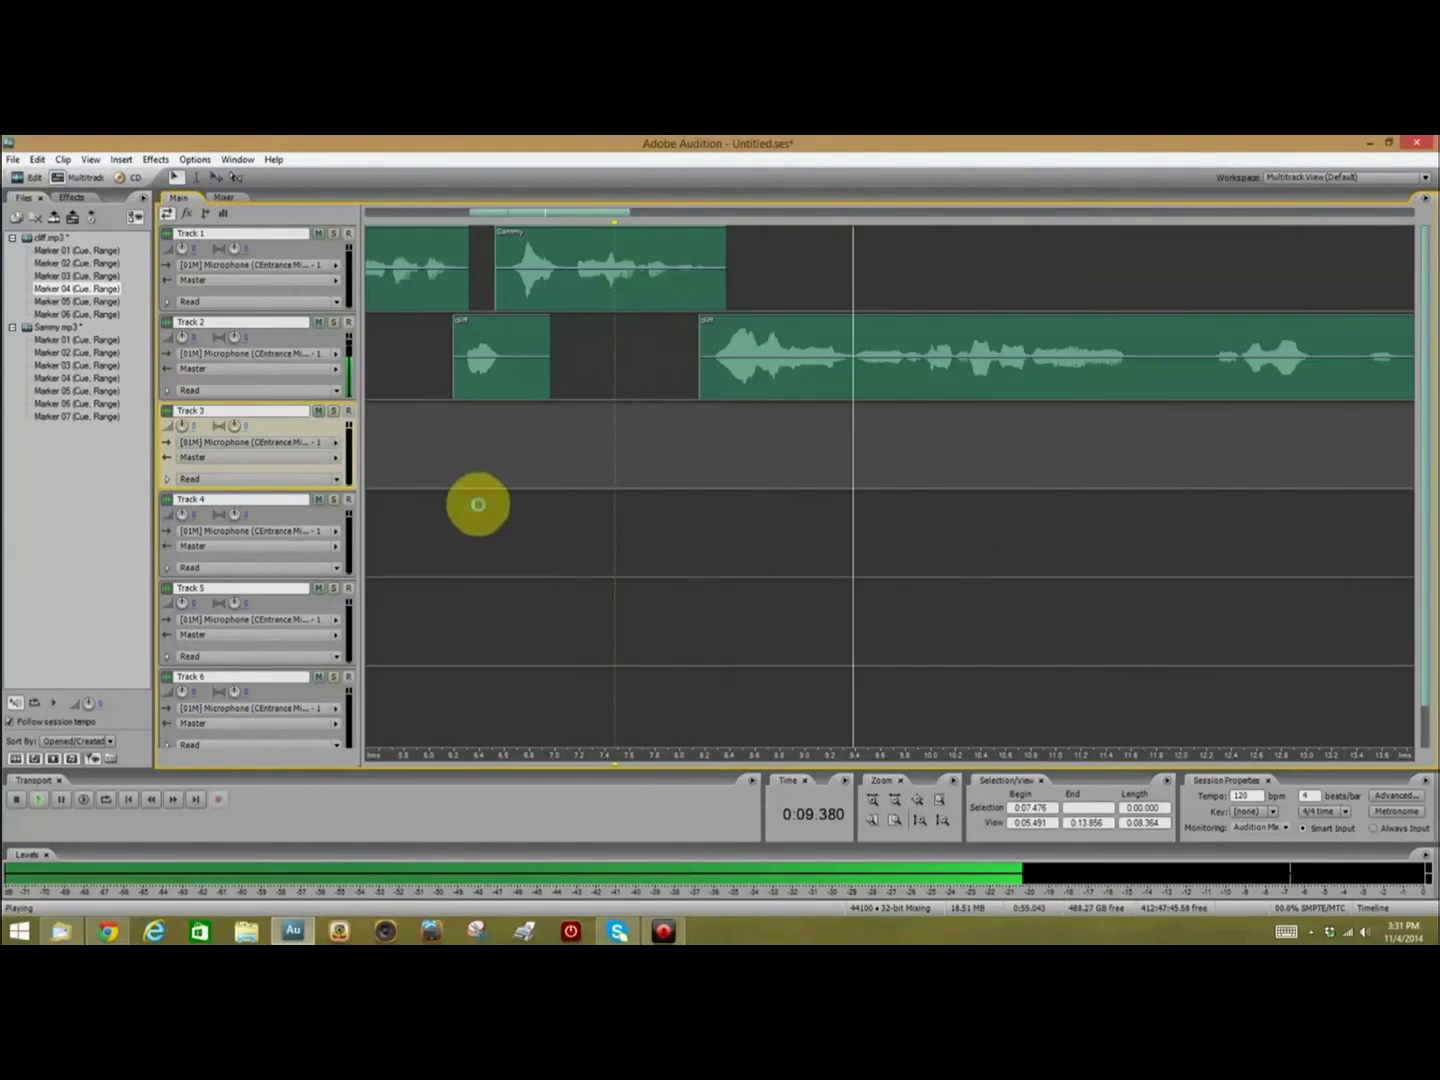
key(space)
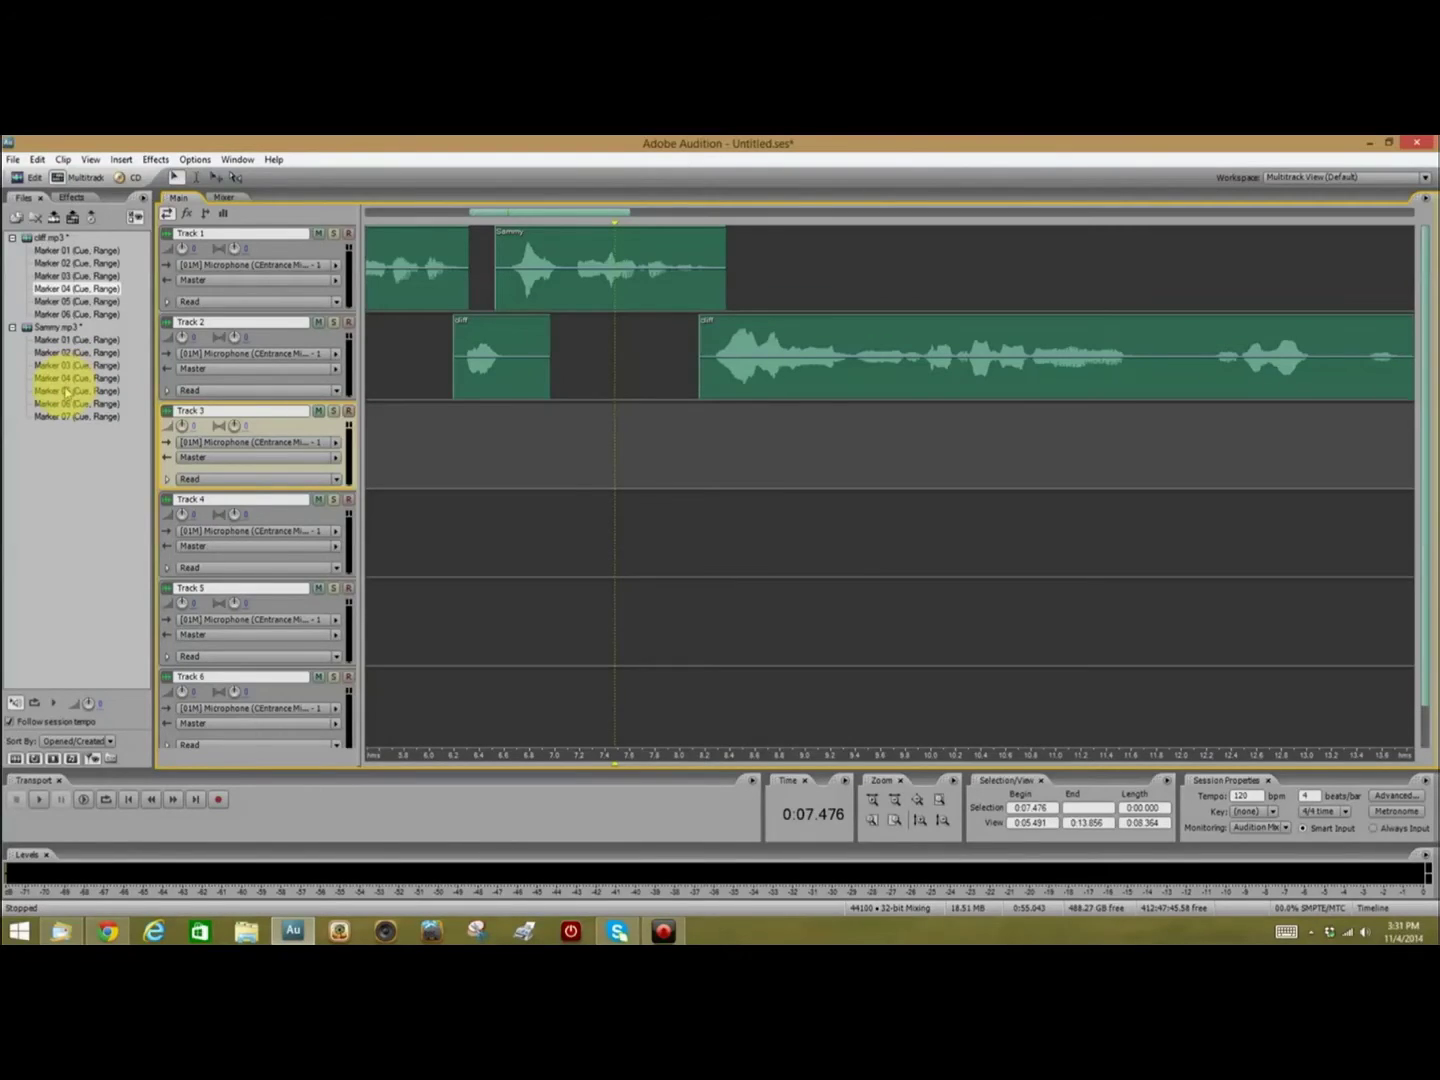
Place Sammy's Marker 05 line on Track 1 near 11.4 s and preview from 10 s
mouse_move(66, 392)
mouse_down()
mouse_move(1178, 262)
mouse_move(1140, 267)
mouse_up()
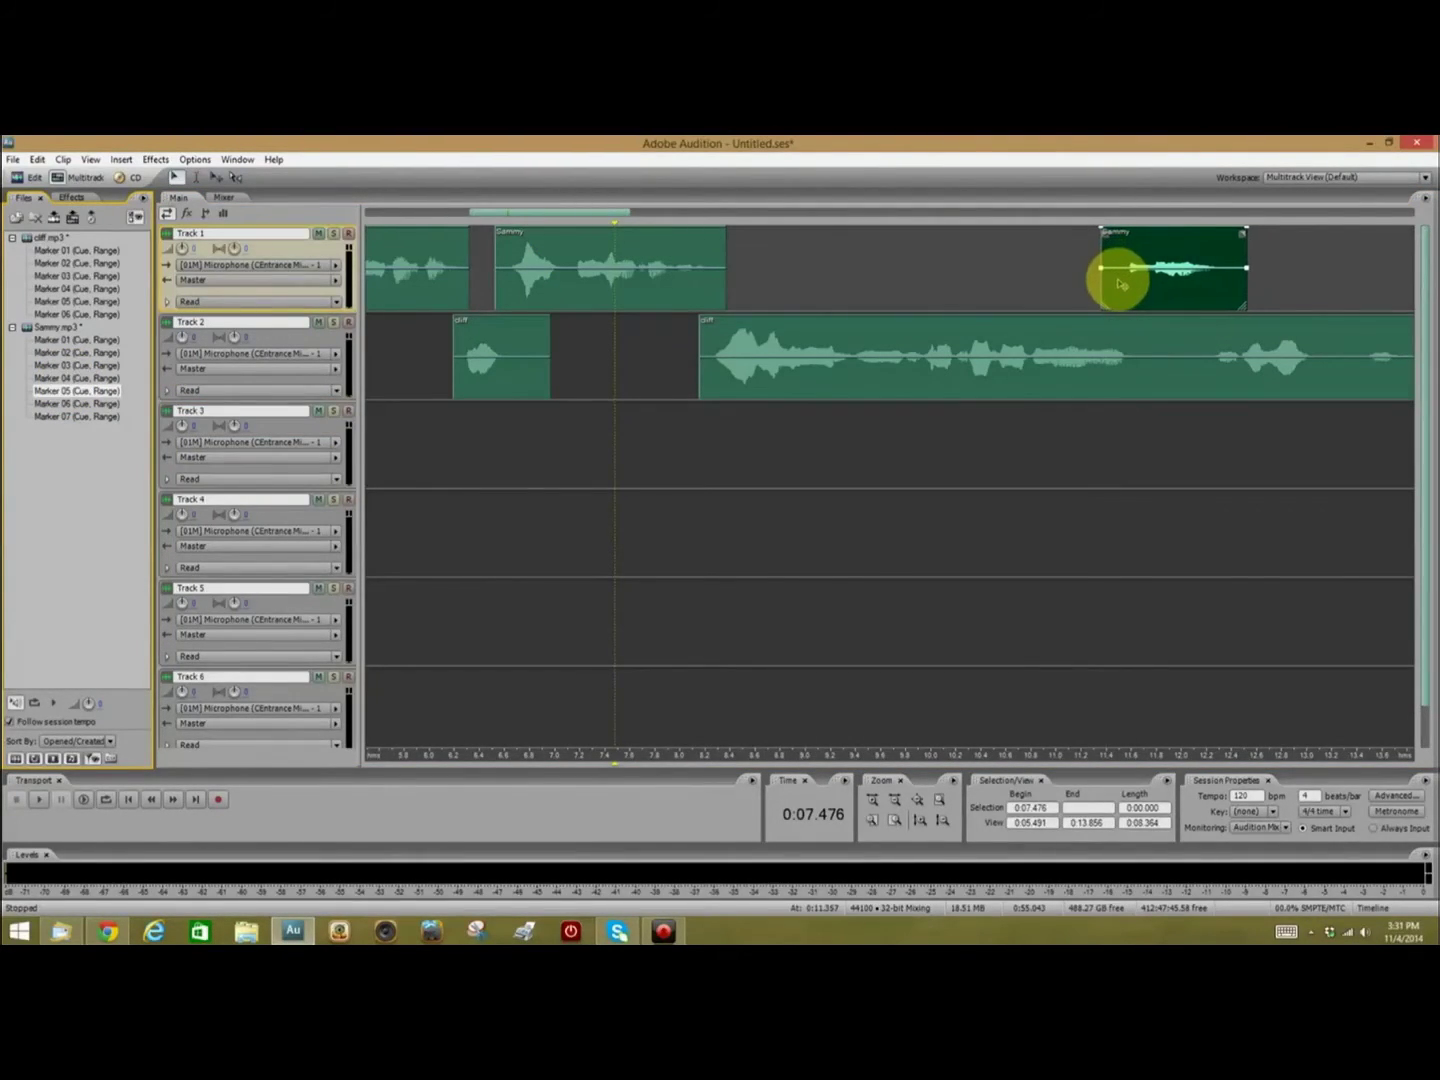
click(928, 285)
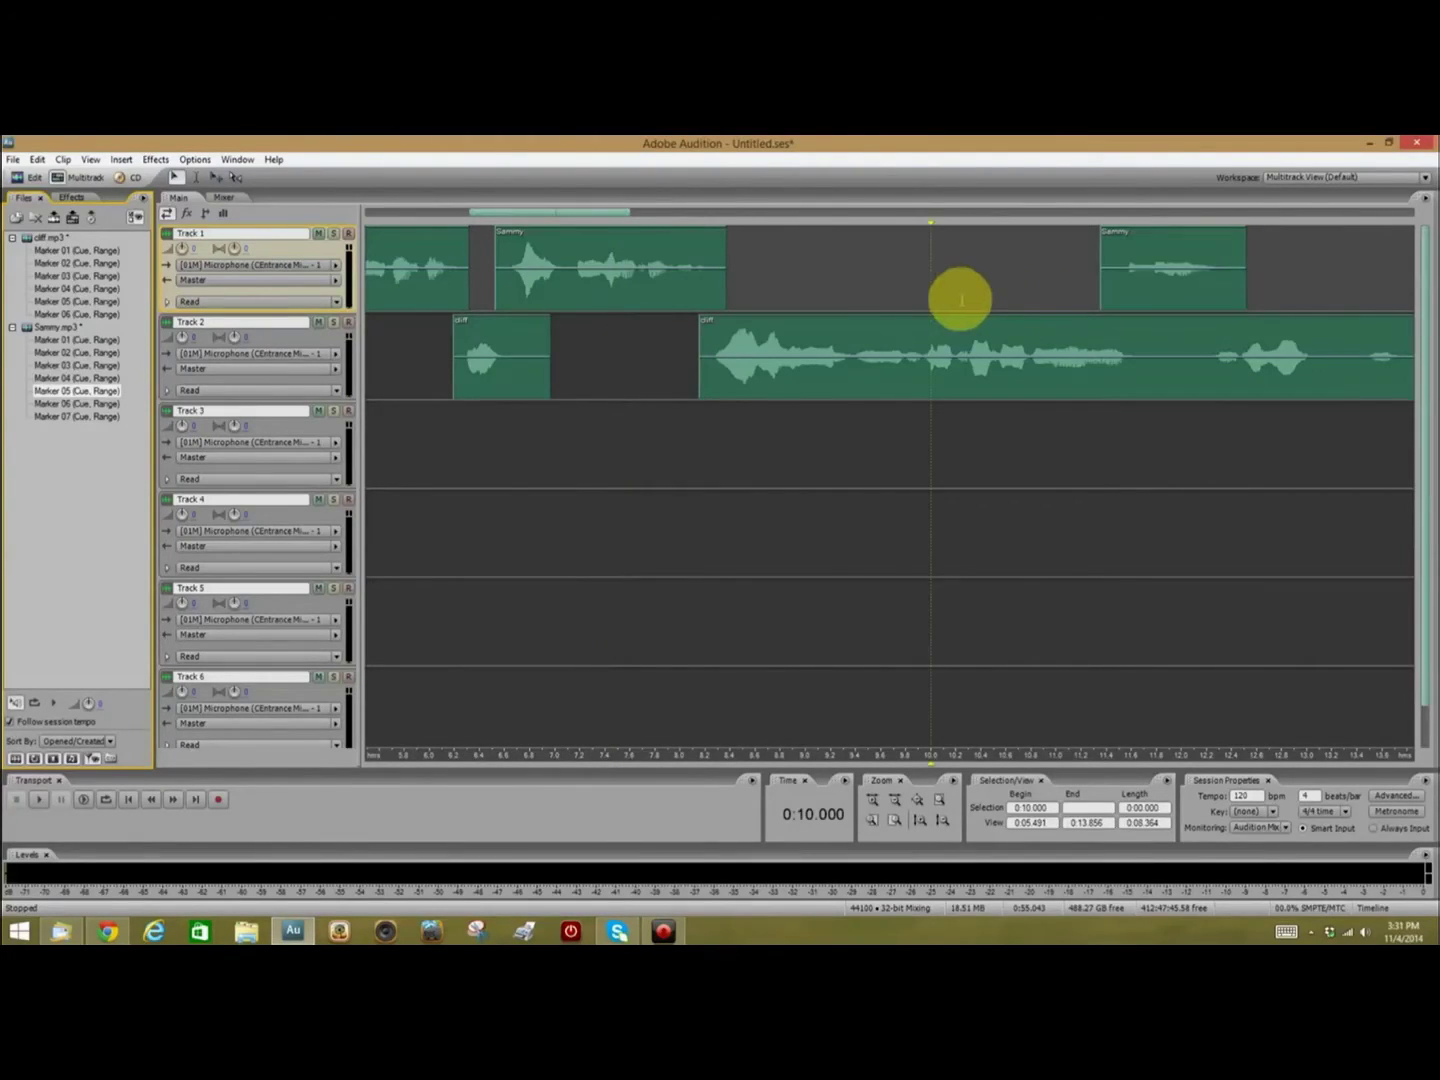
key(space)
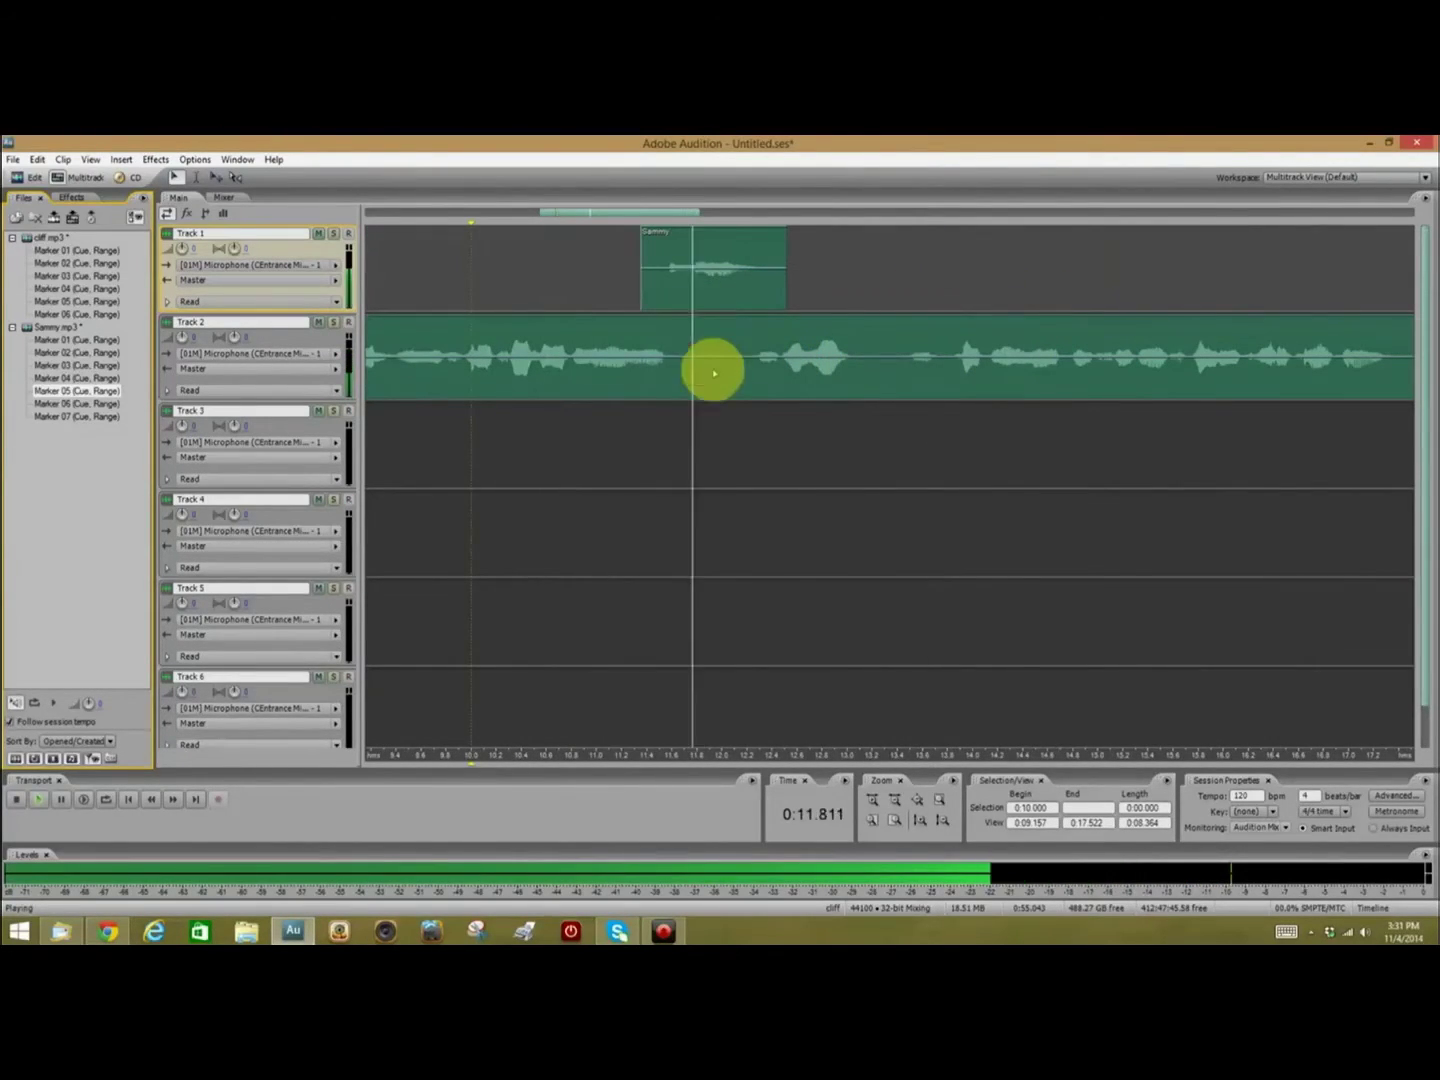
key(space)
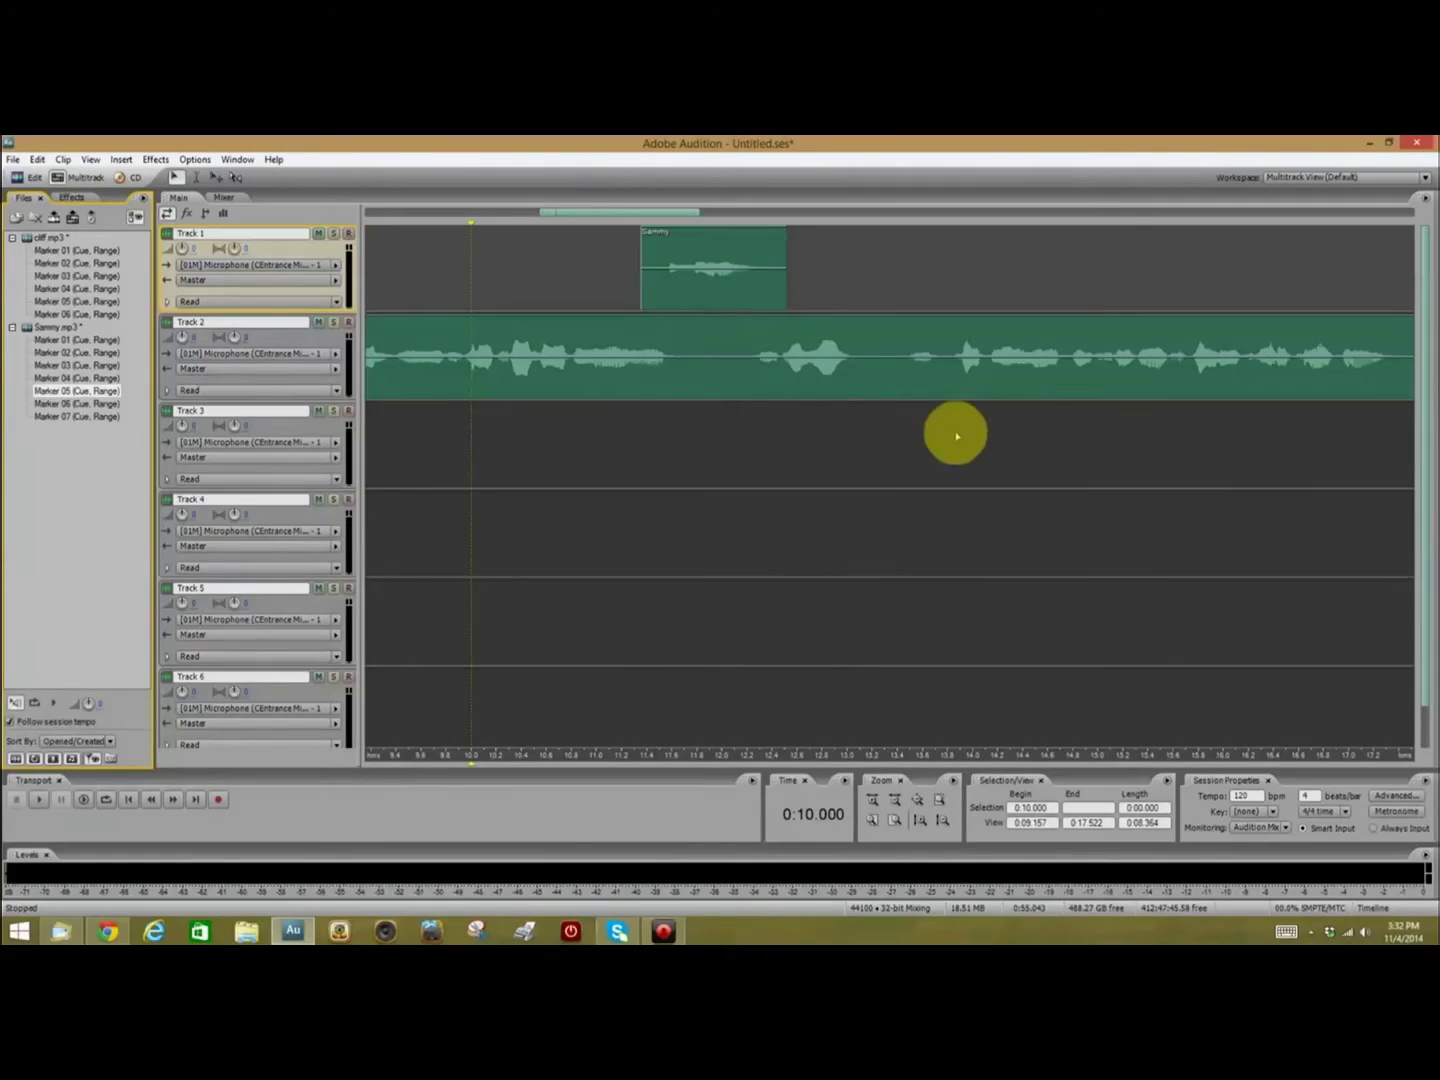
Place Sammy's Marker 06 line on Track 1 near 13 s and preview from 12.3 s
drag(598, 212, 655, 218)
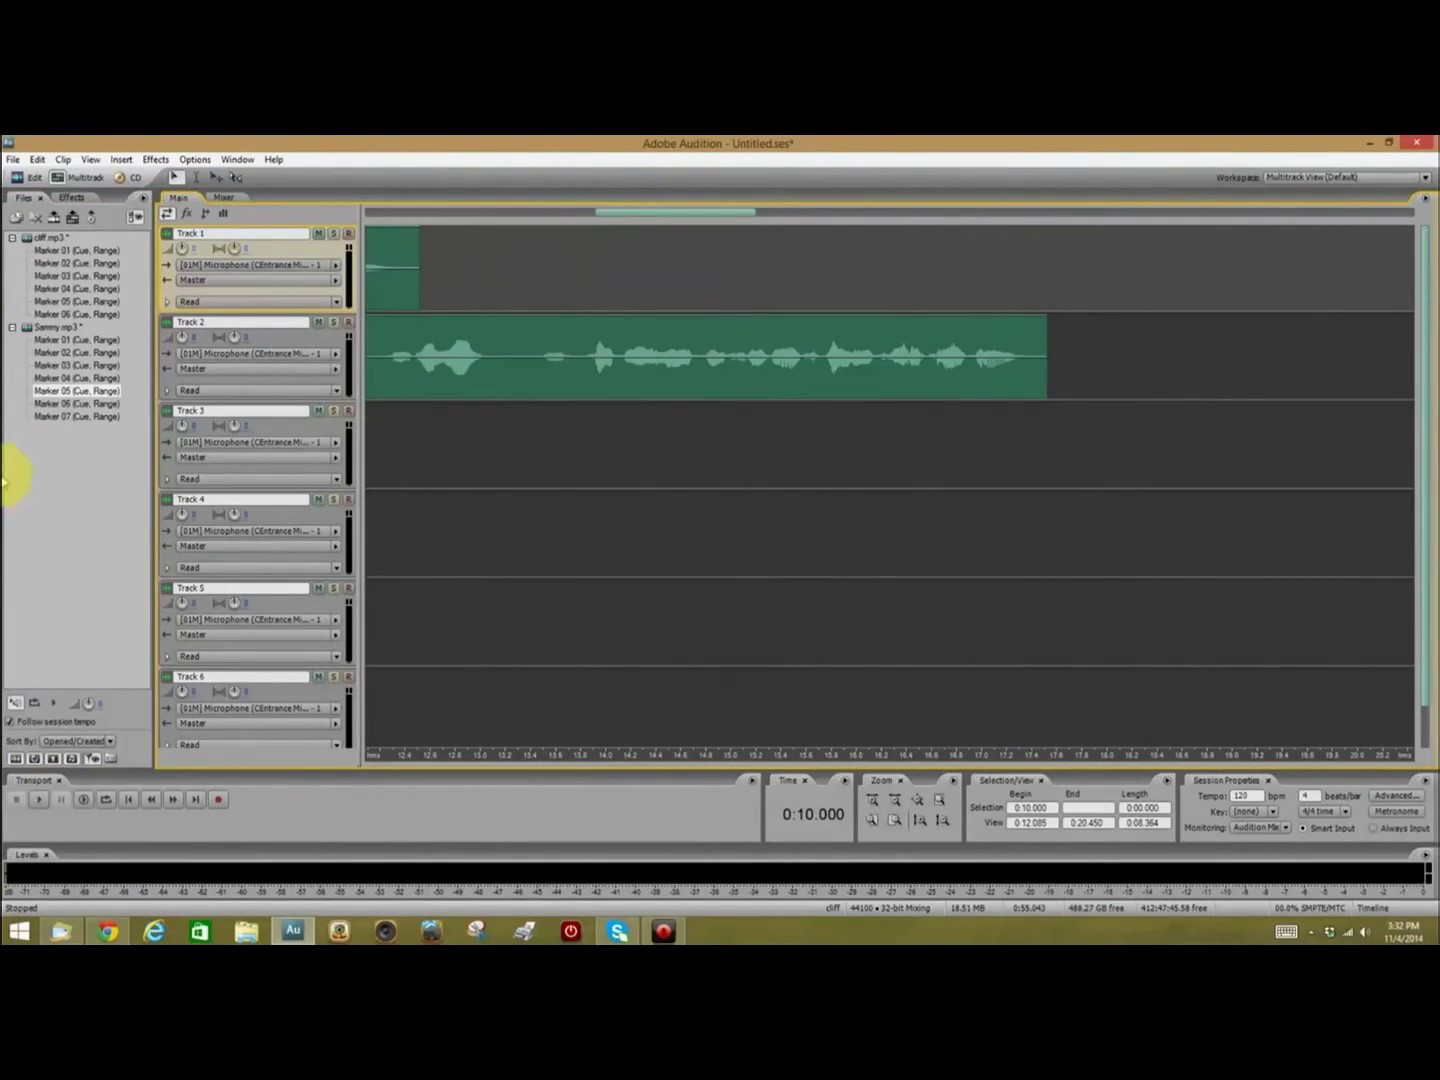
drag(67, 419, 346, 374)
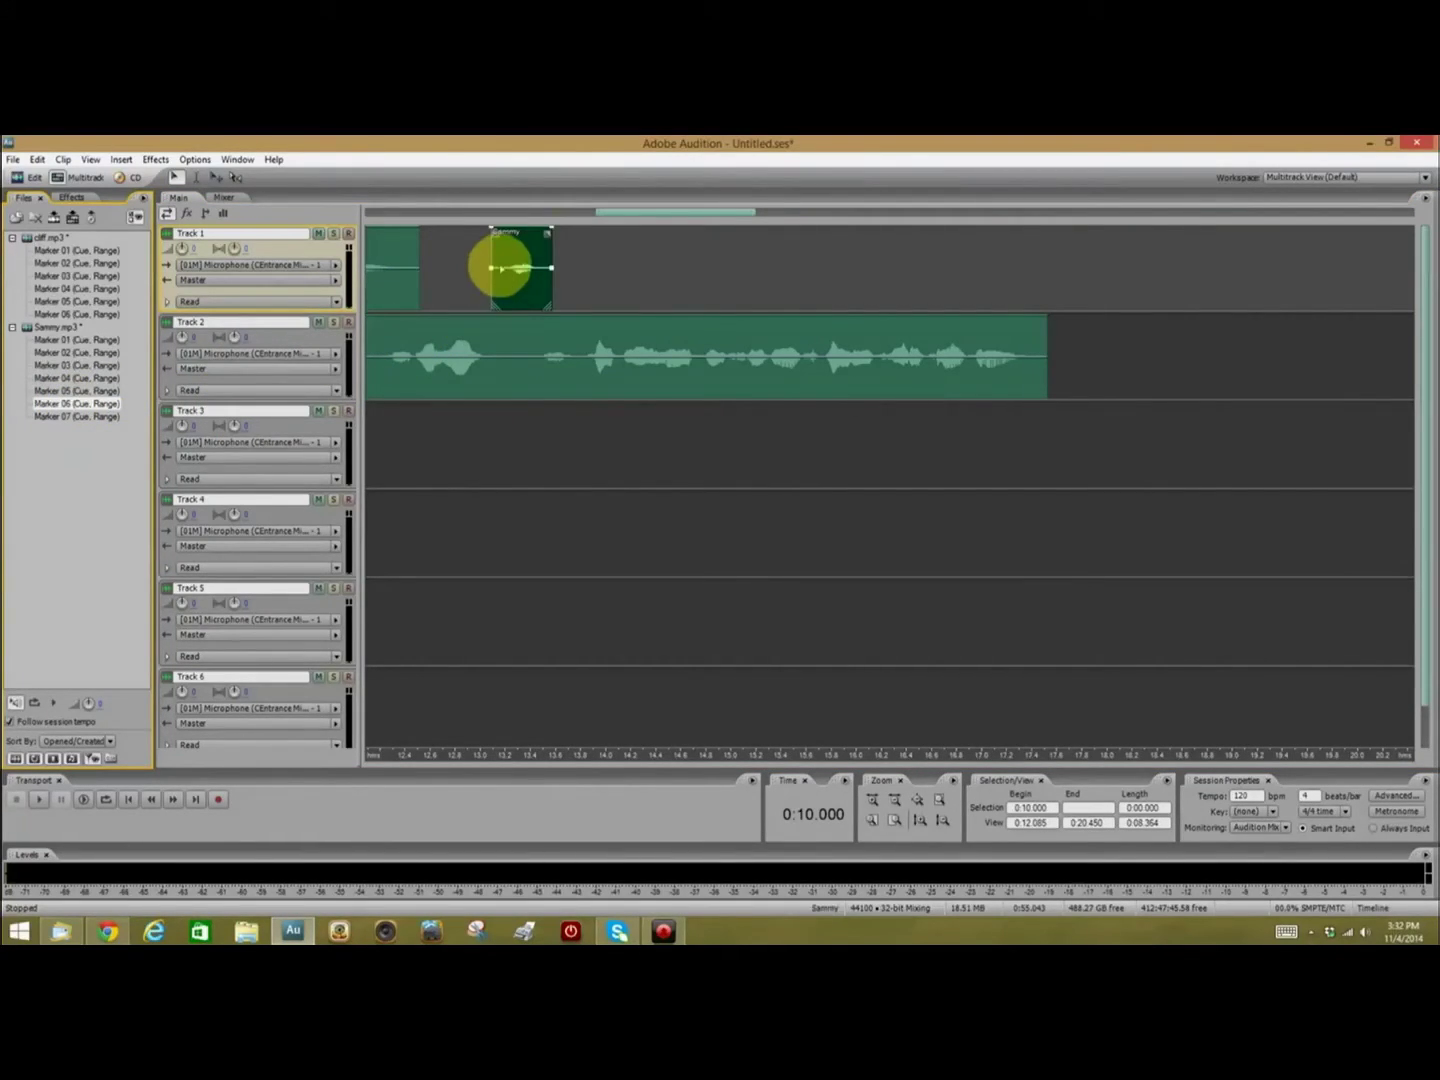
drag(79, 404, 505, 267)
click(388, 480)
key(space)
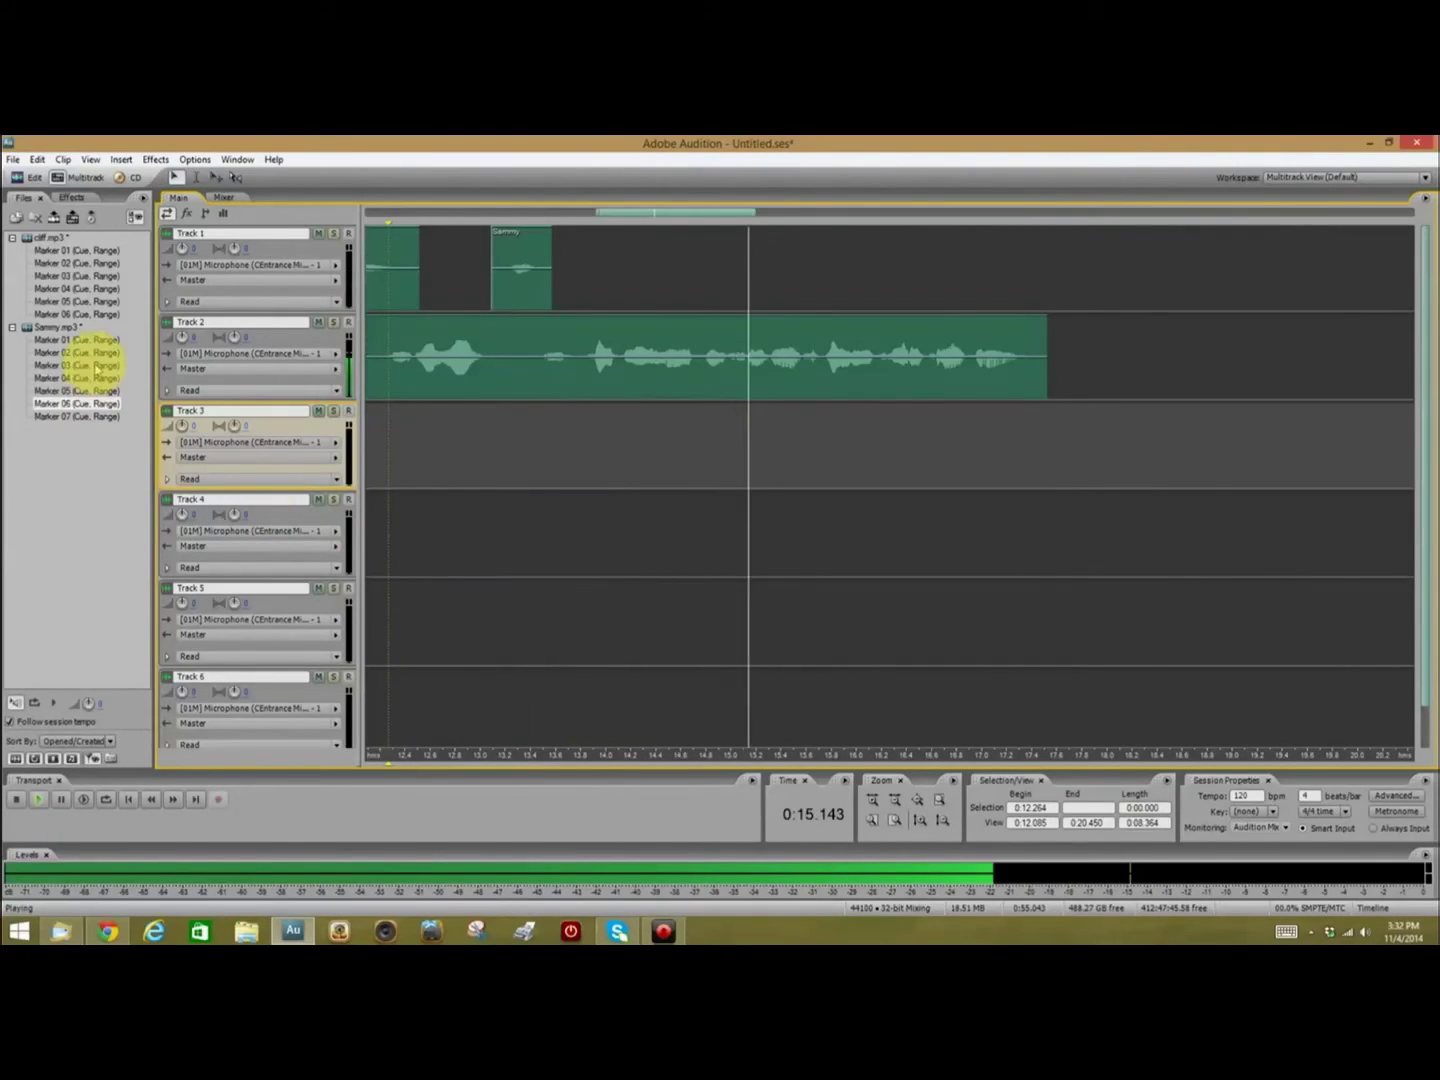
key(space)
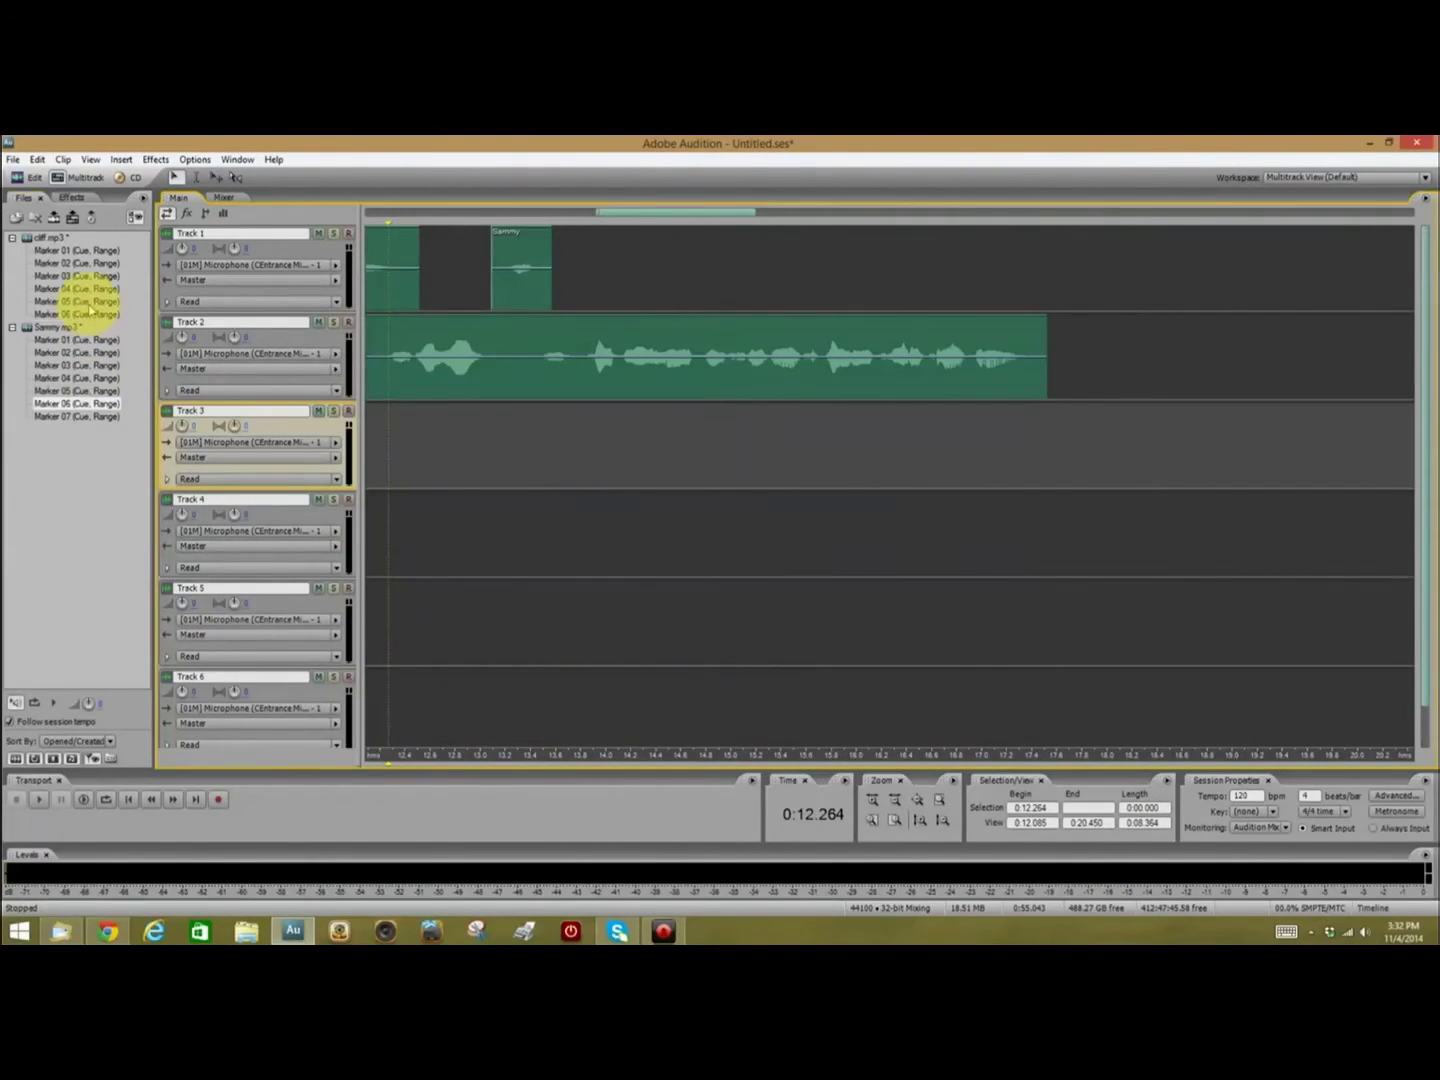
click(90, 312)
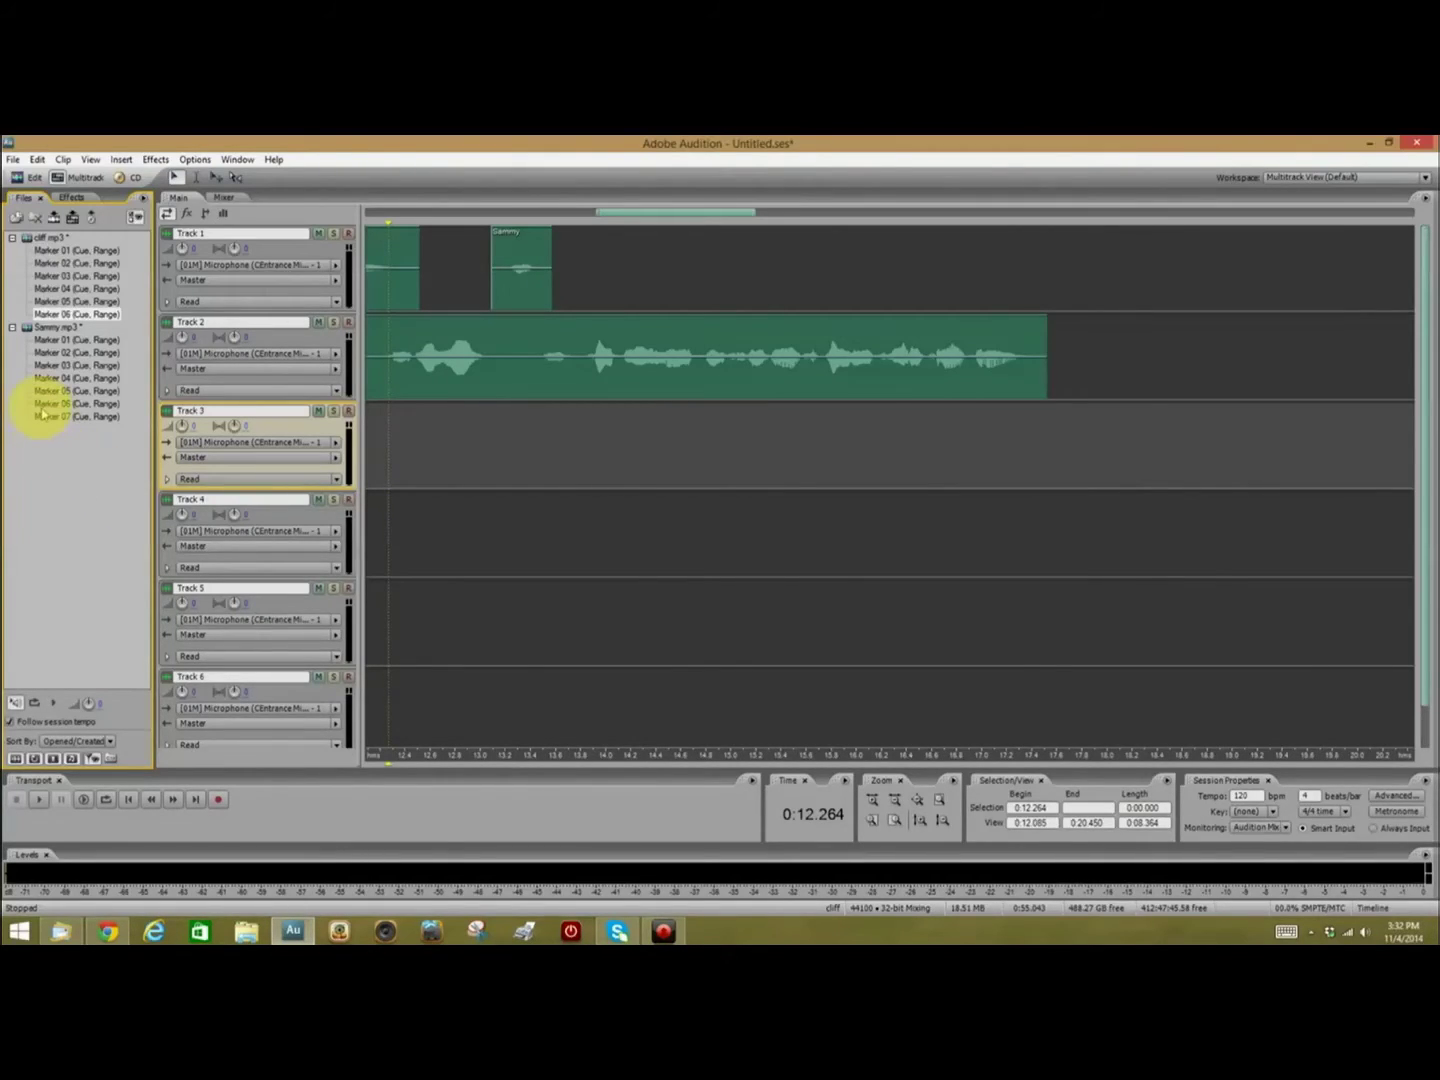
Place Sammy's Marker 07 line on Track 1 near 17.4 s, nudging it slightly later
drag(52, 417, 1023, 273)
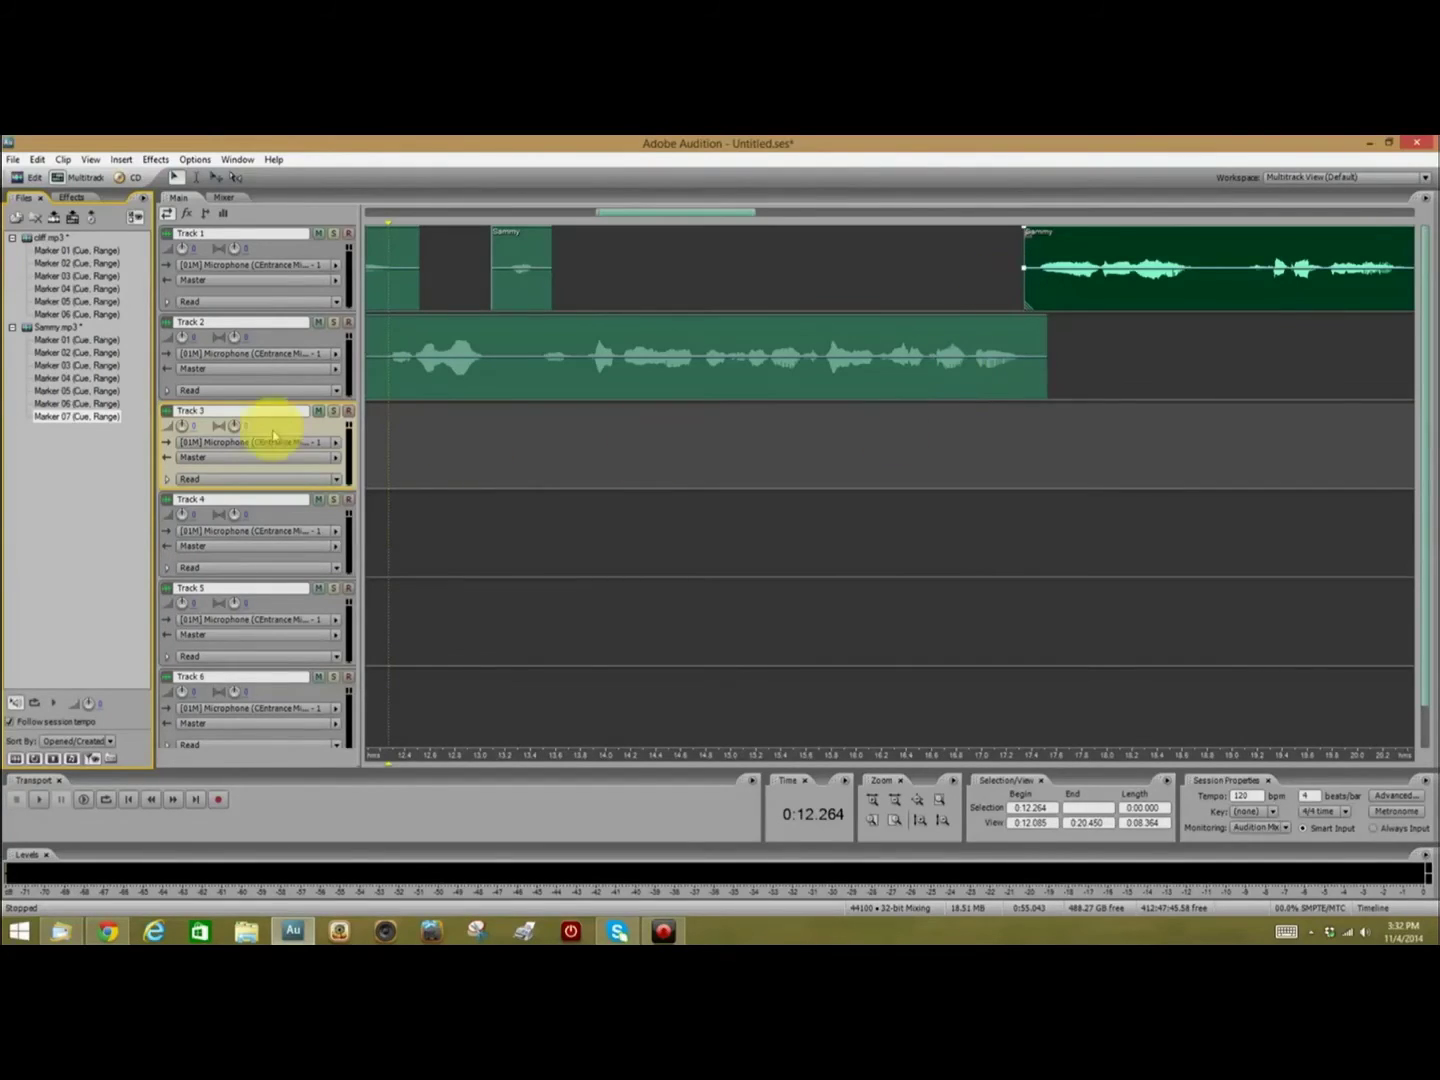
drag(1151, 270, 1158, 270)
click(879, 473)
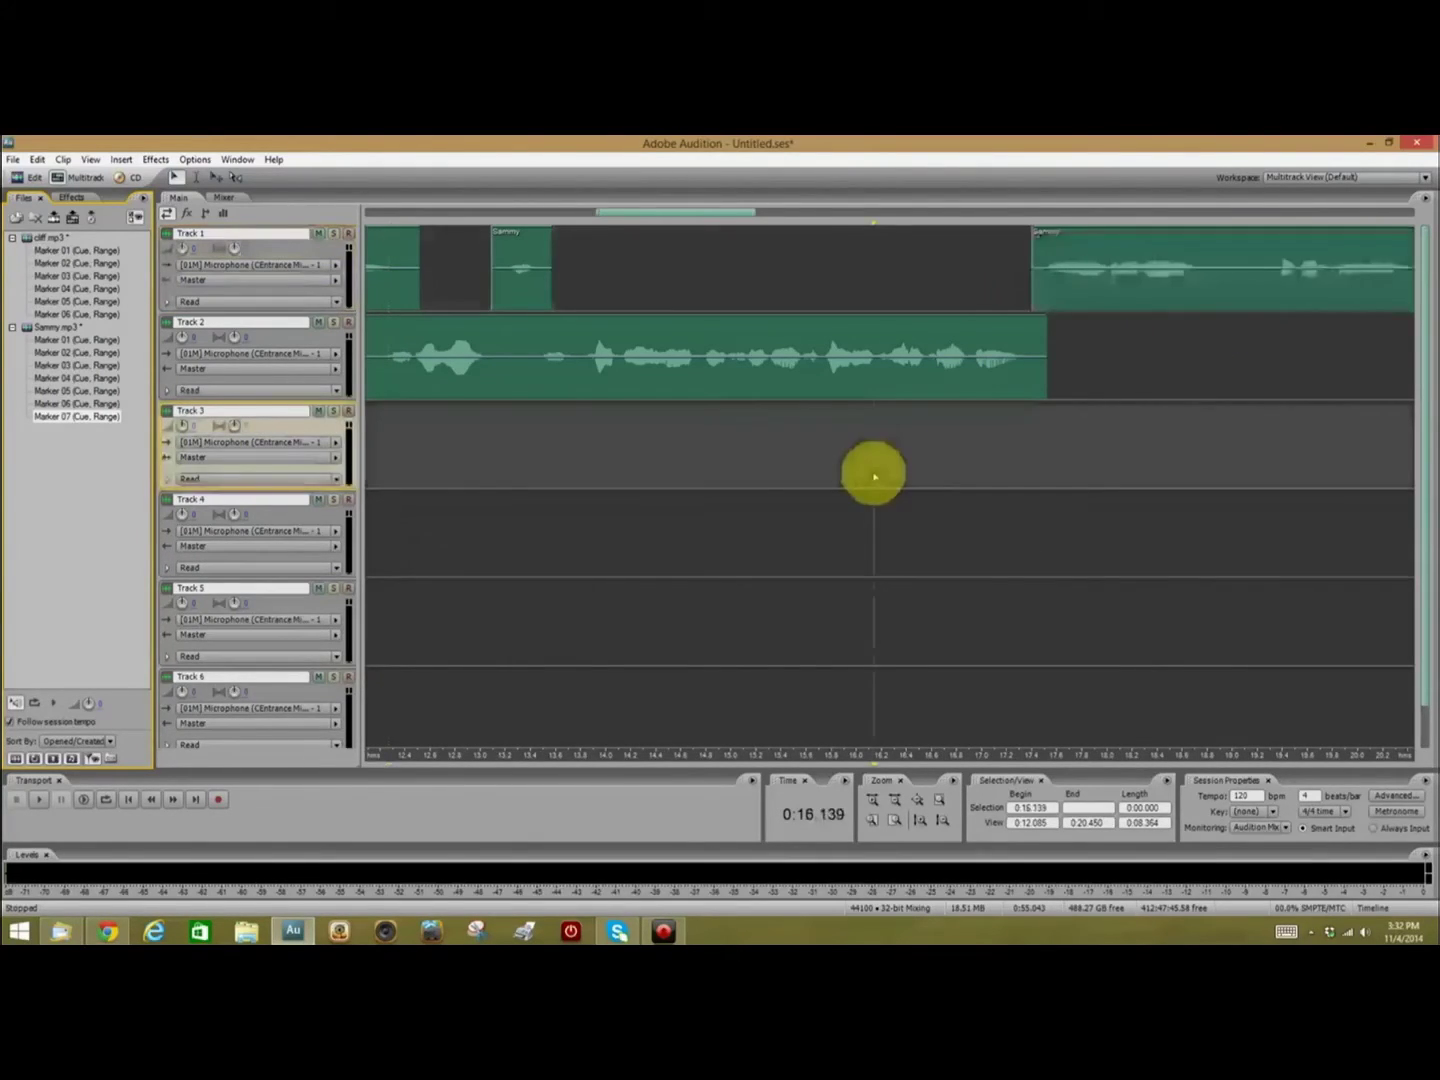
key(space)
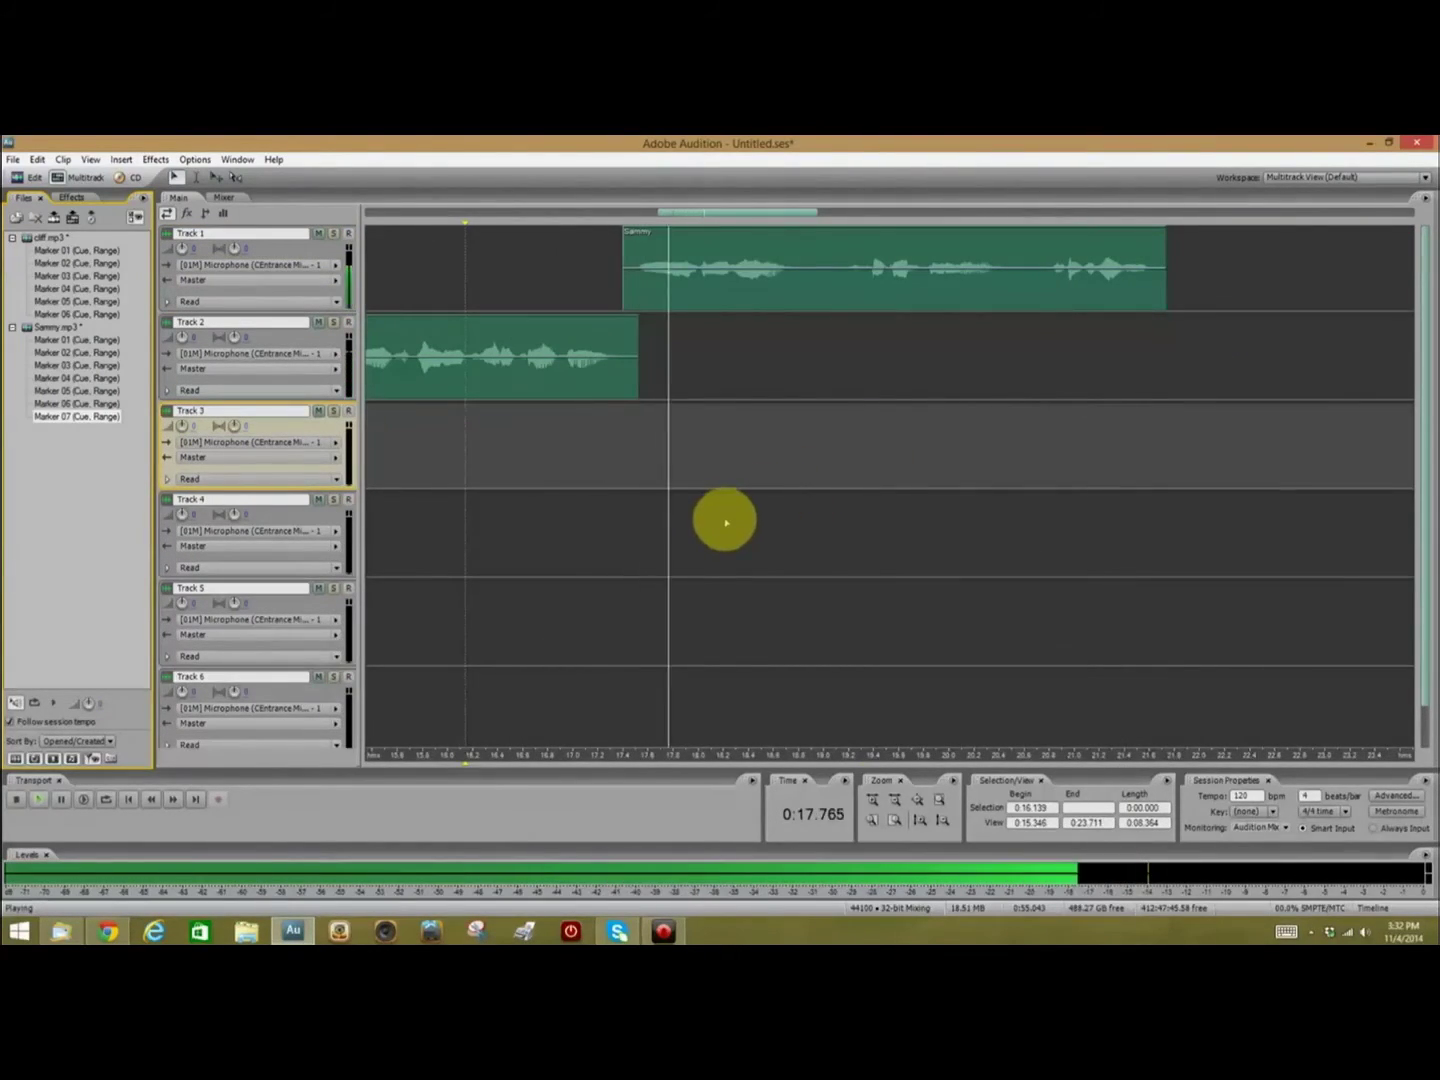
key(space)
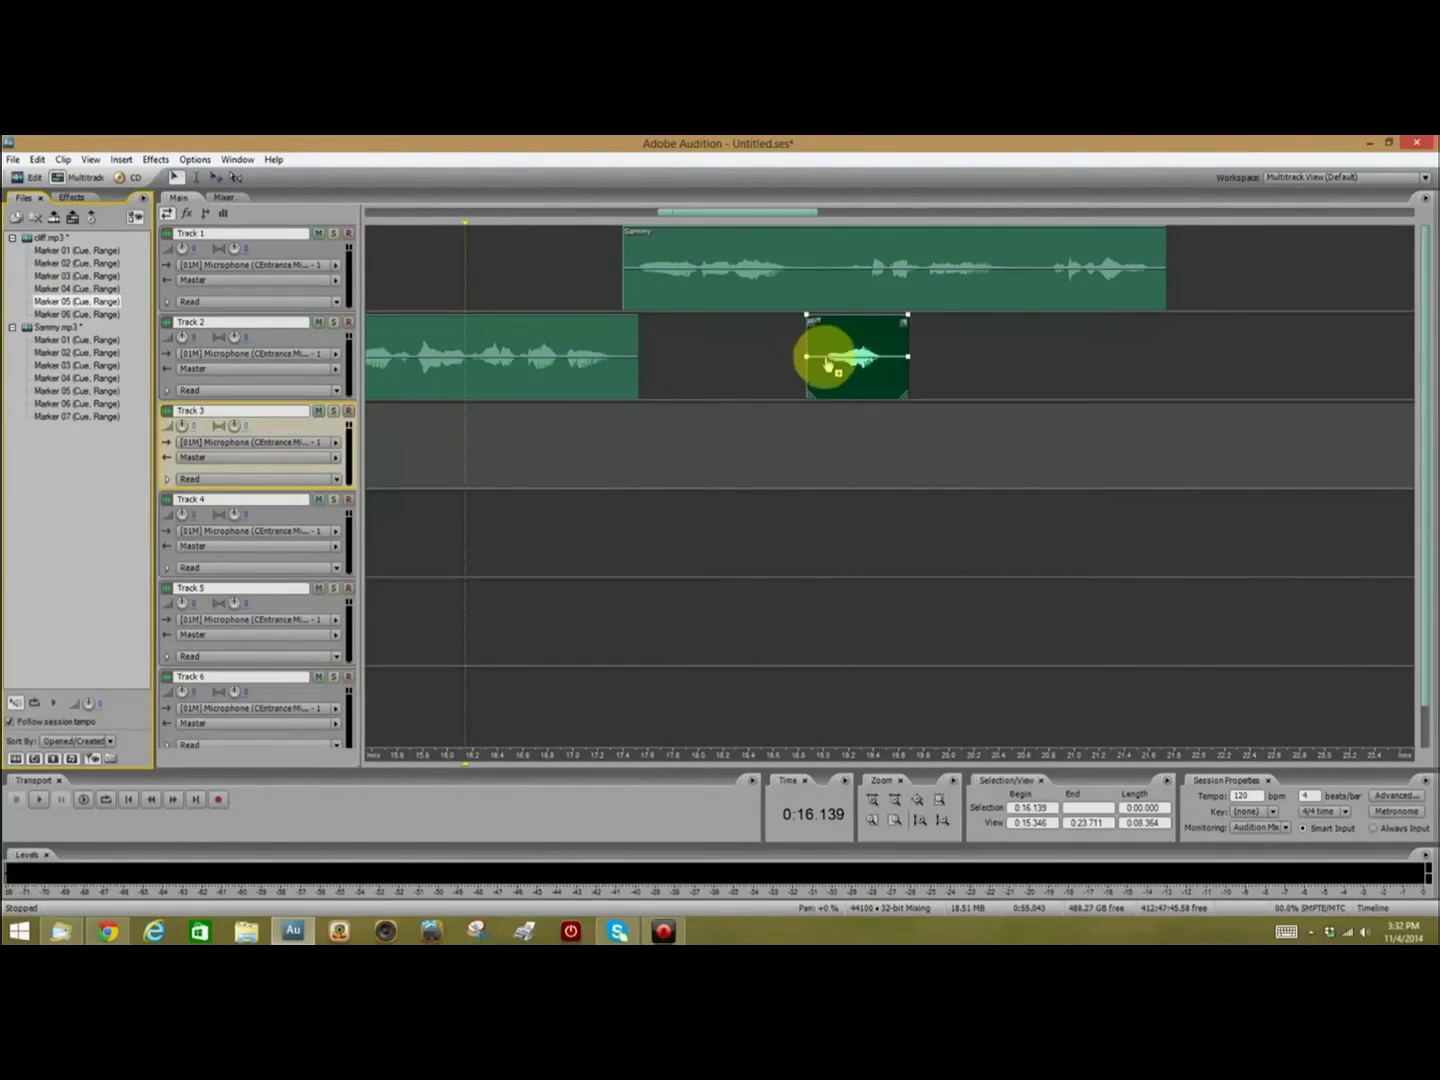
Add Cliff's Marker 05 (near 18.6 s) and Marker 06 (near 20.4 s) lines to Track 2
drag(80, 303, 796, 371)
click(701, 450)
key(space)
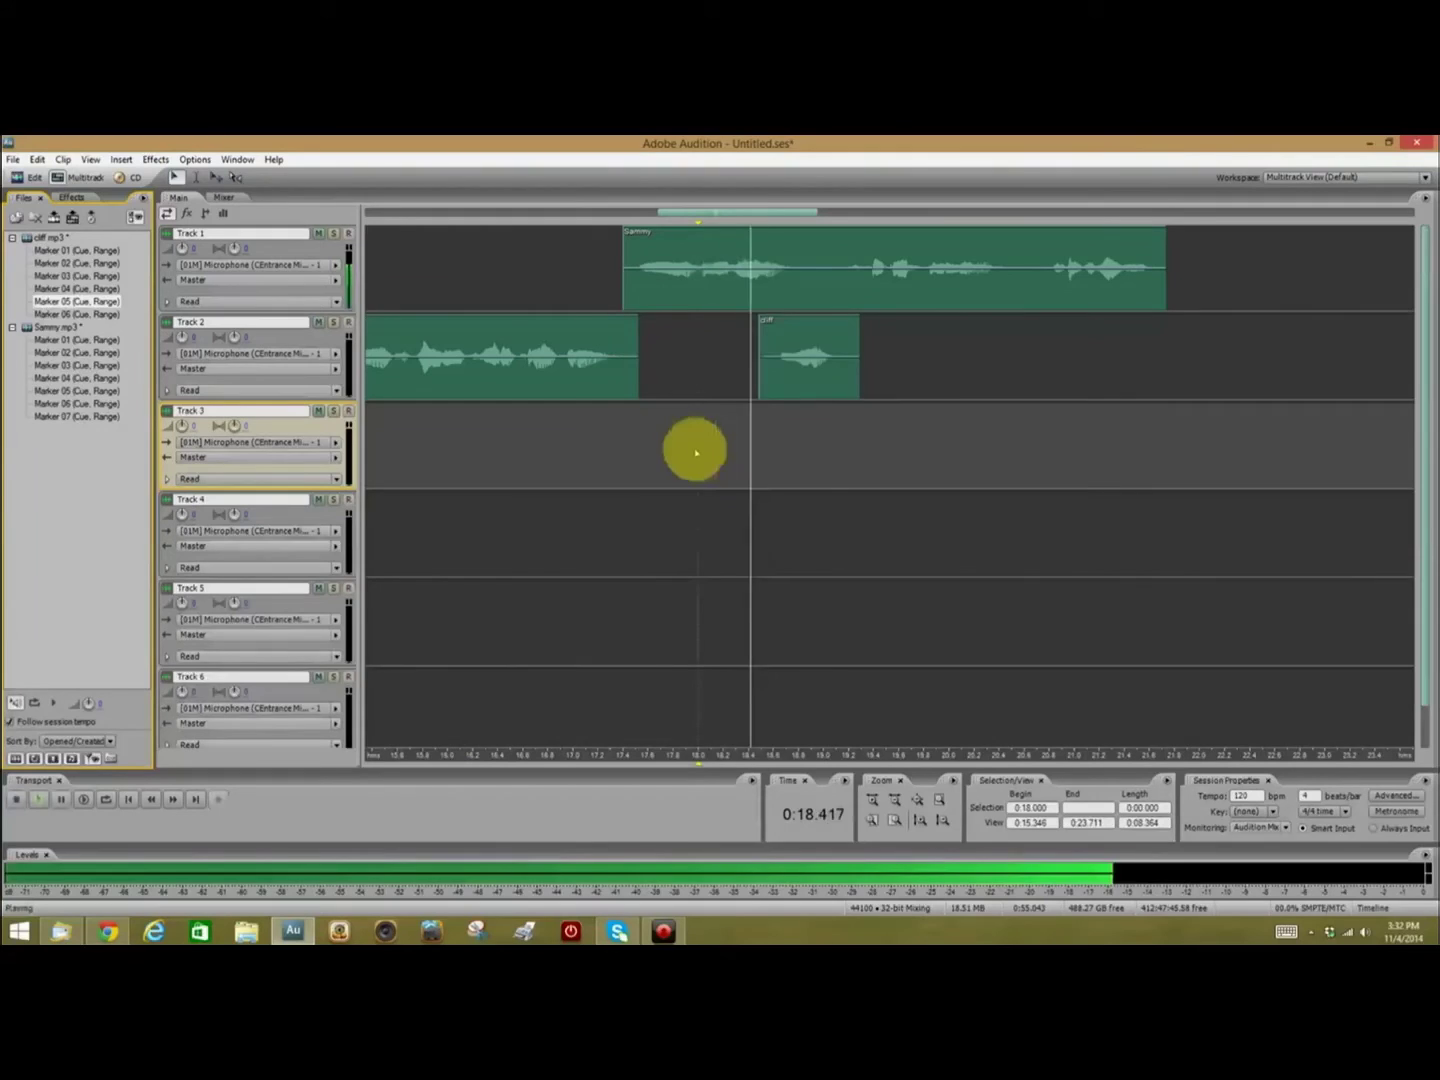
key(space)
mouse_move(76, 314)
mouse_down()
mouse_move(1002, 375)
mouse_move(1061, 360)
mouse_up()
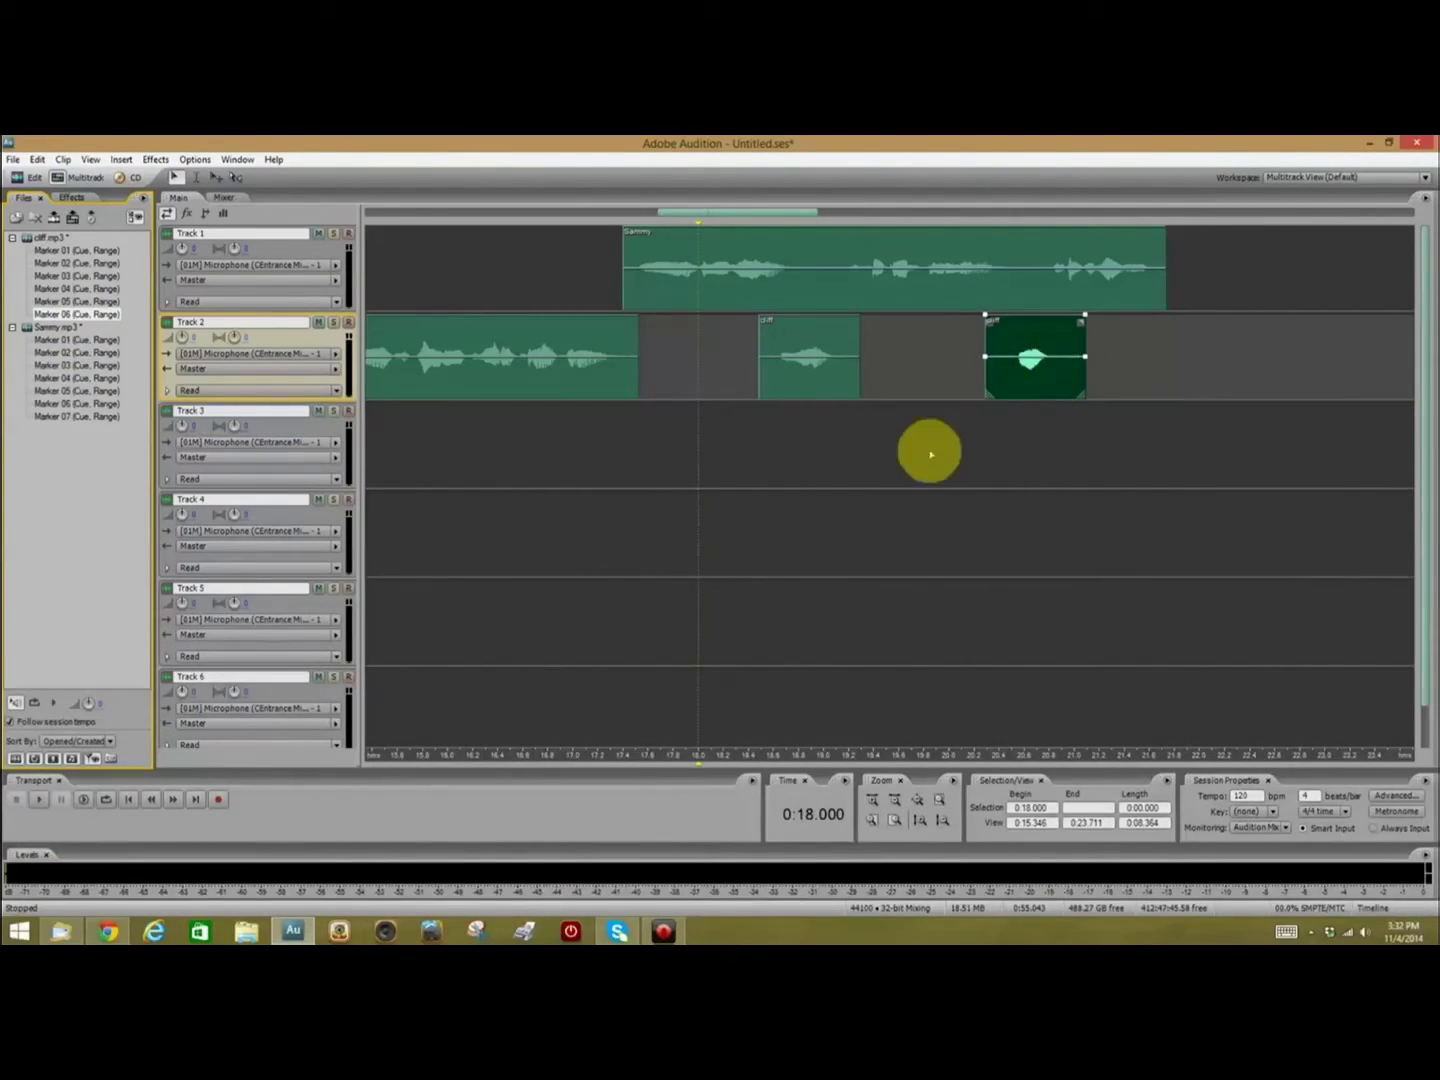
click(923, 436)
key(space)
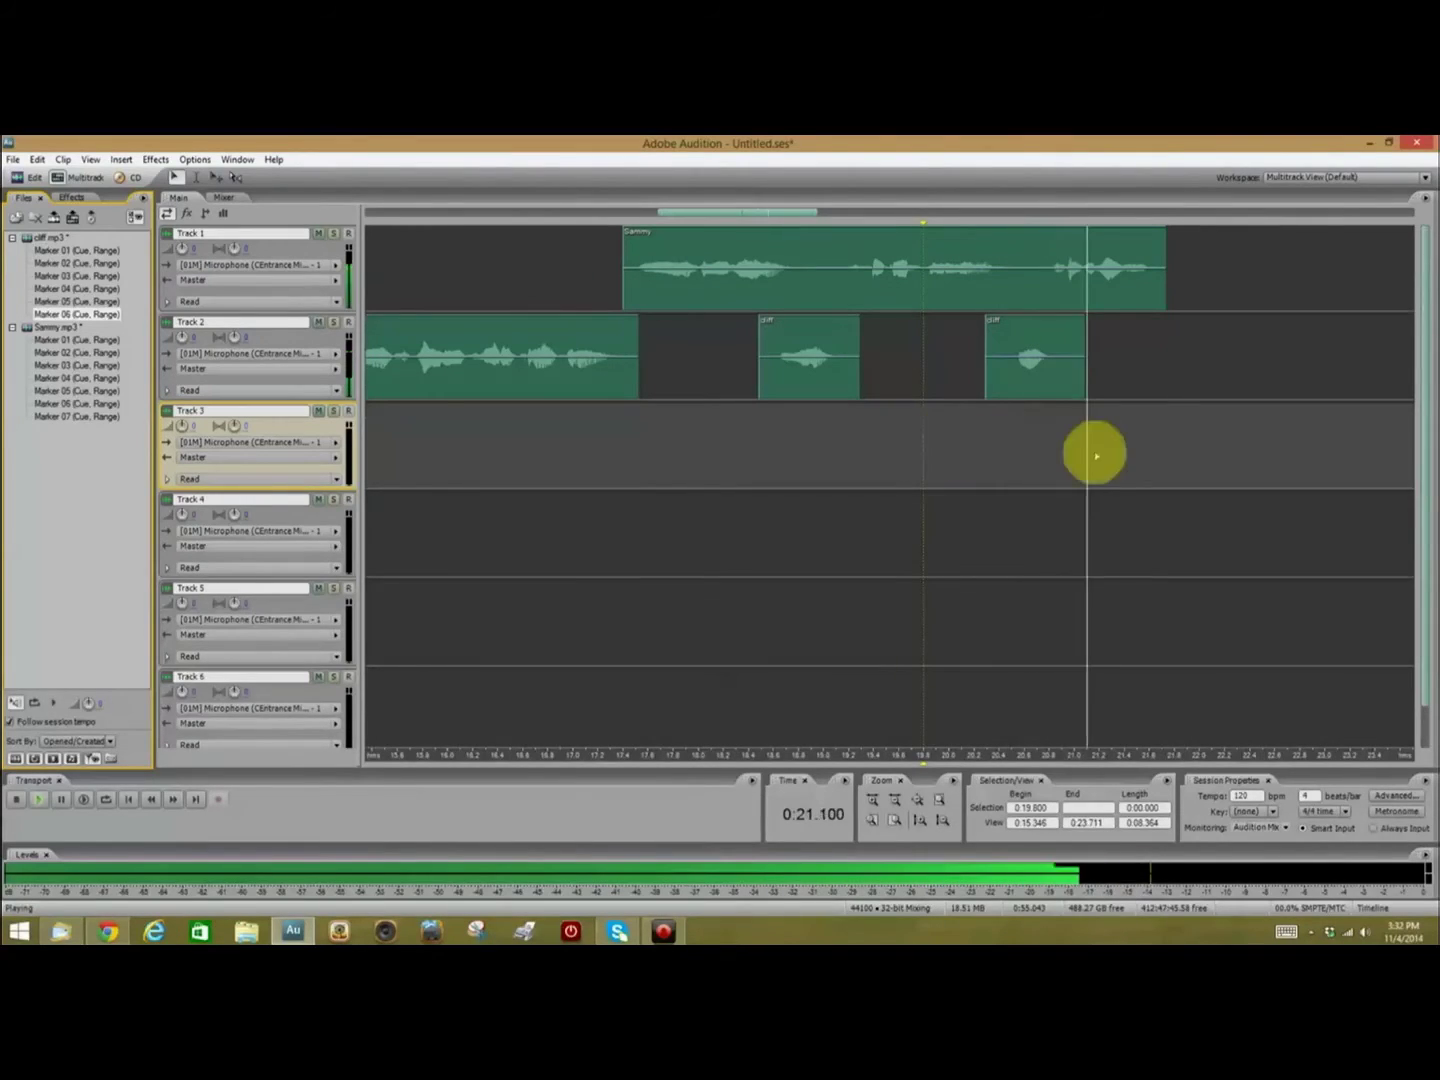
key(space)
click(1148, 368)
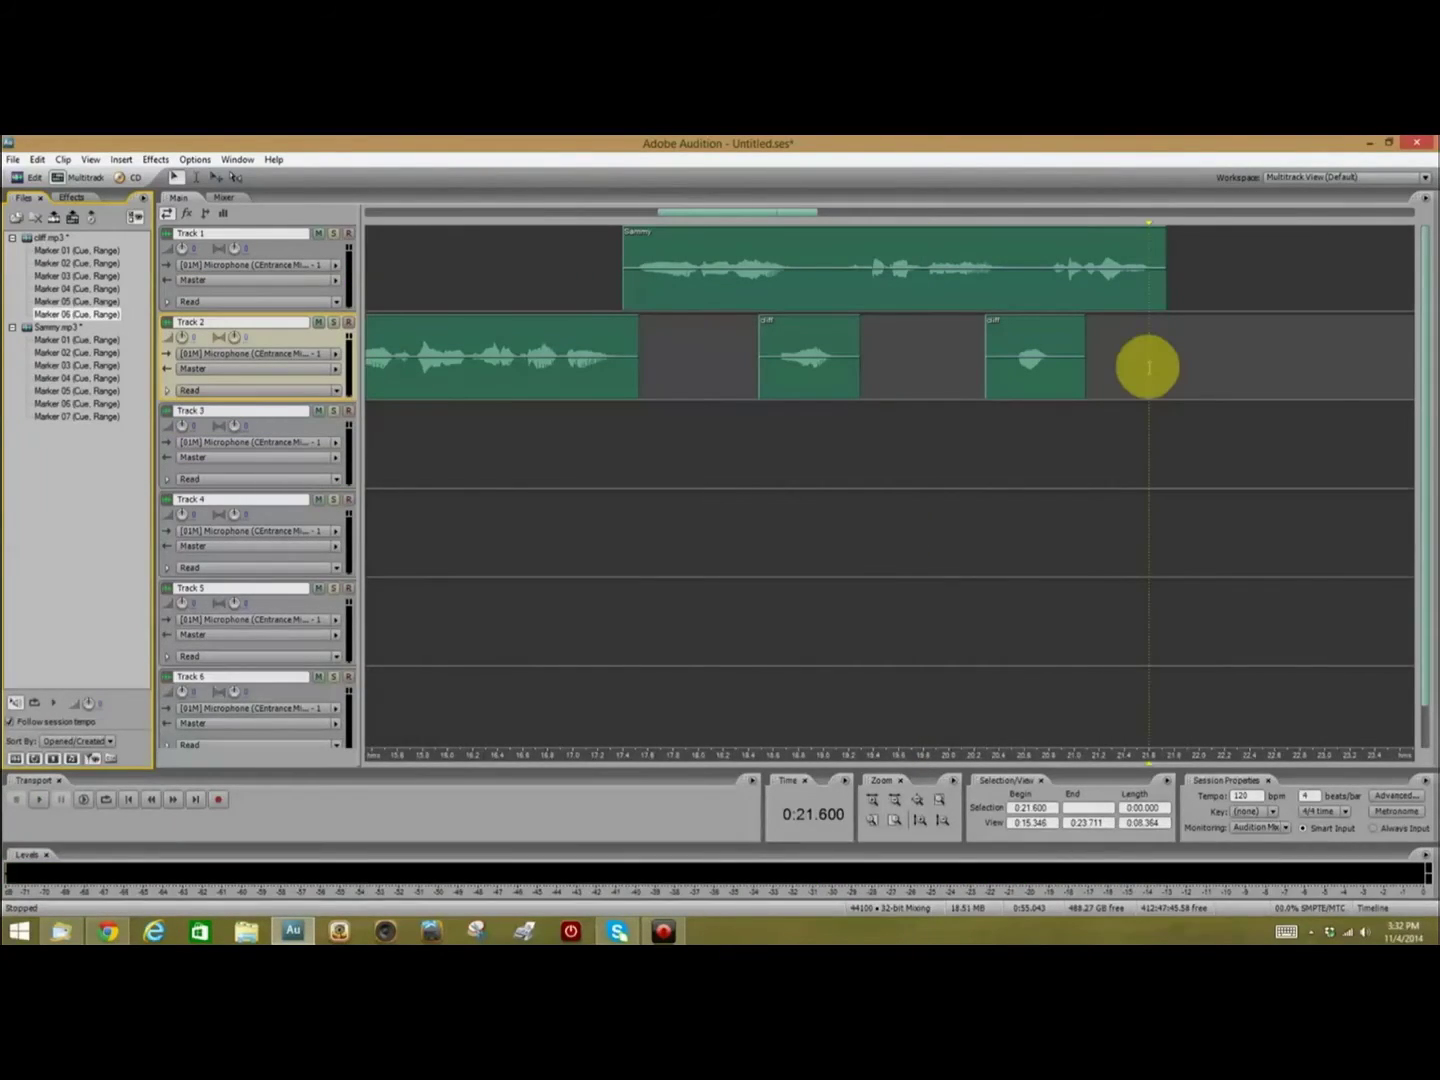
key(backslash)
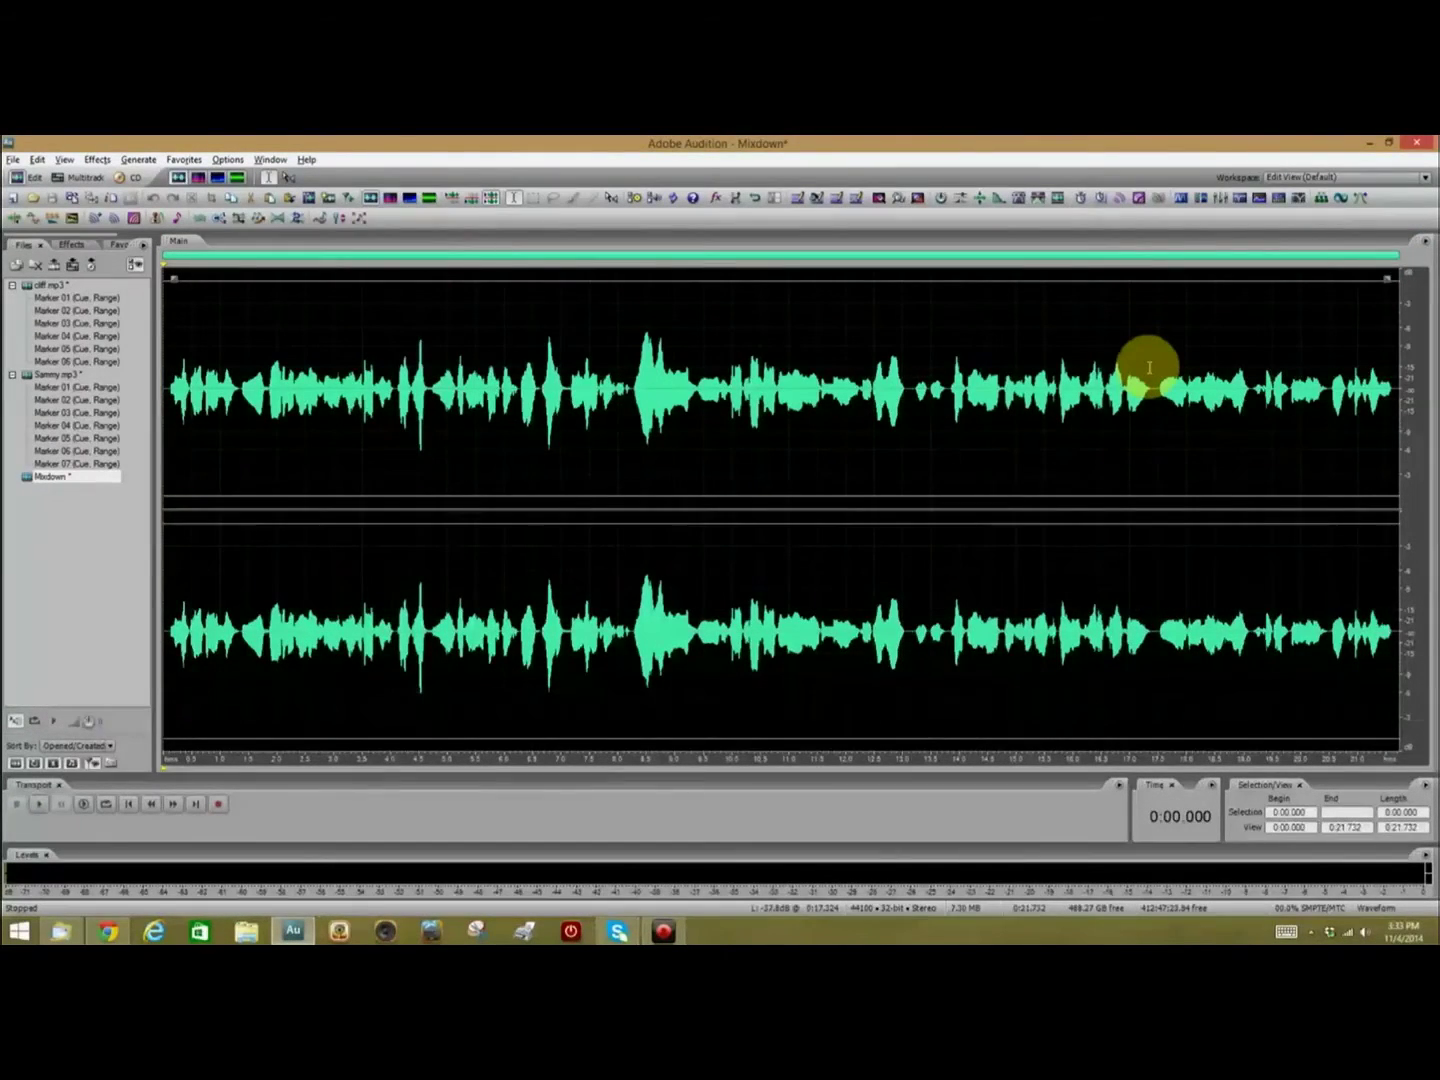
key(space)
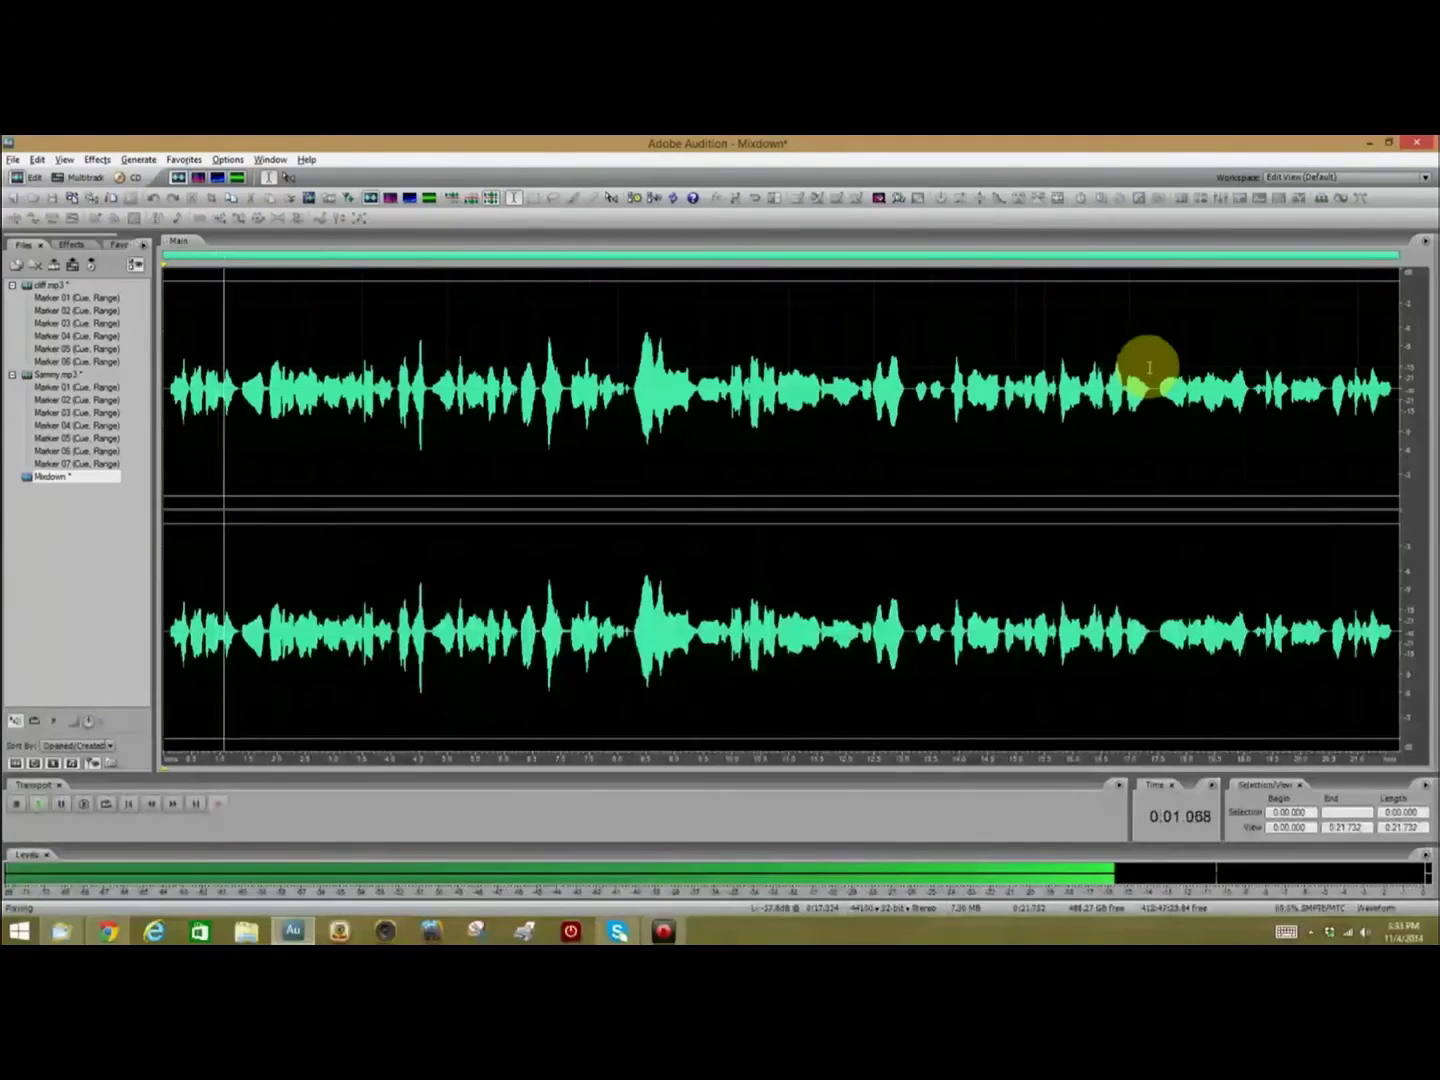